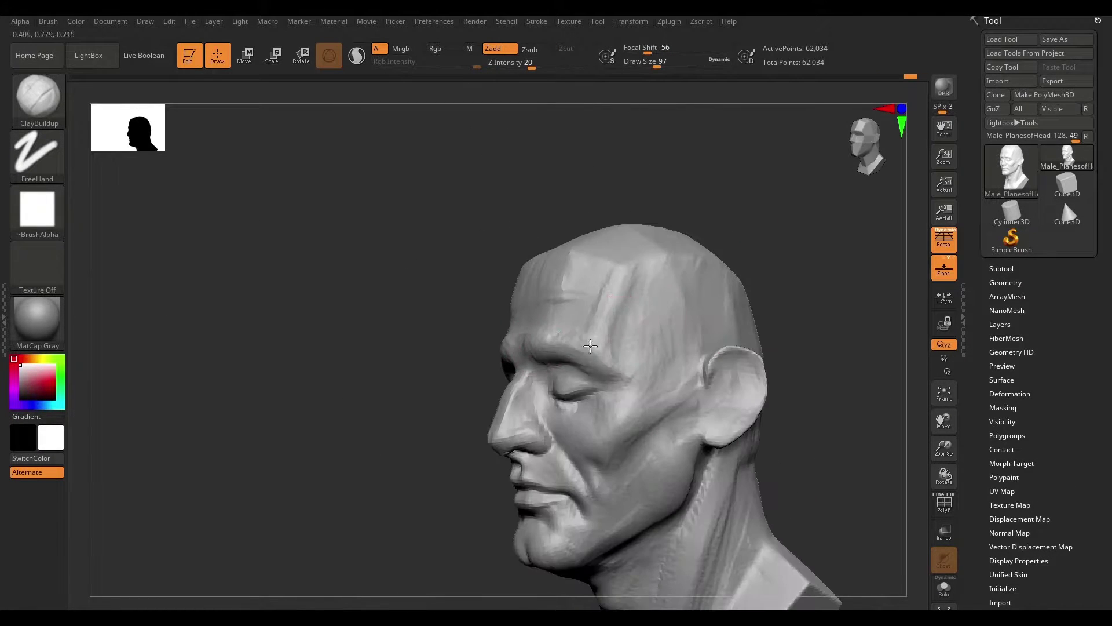
Build up the cheeks and skull with ClayBuildup, turning the head between profile and front views
{"action": "left_click_drag", "start_coordinate": [766, 302], "coordinate": [563, 330]}
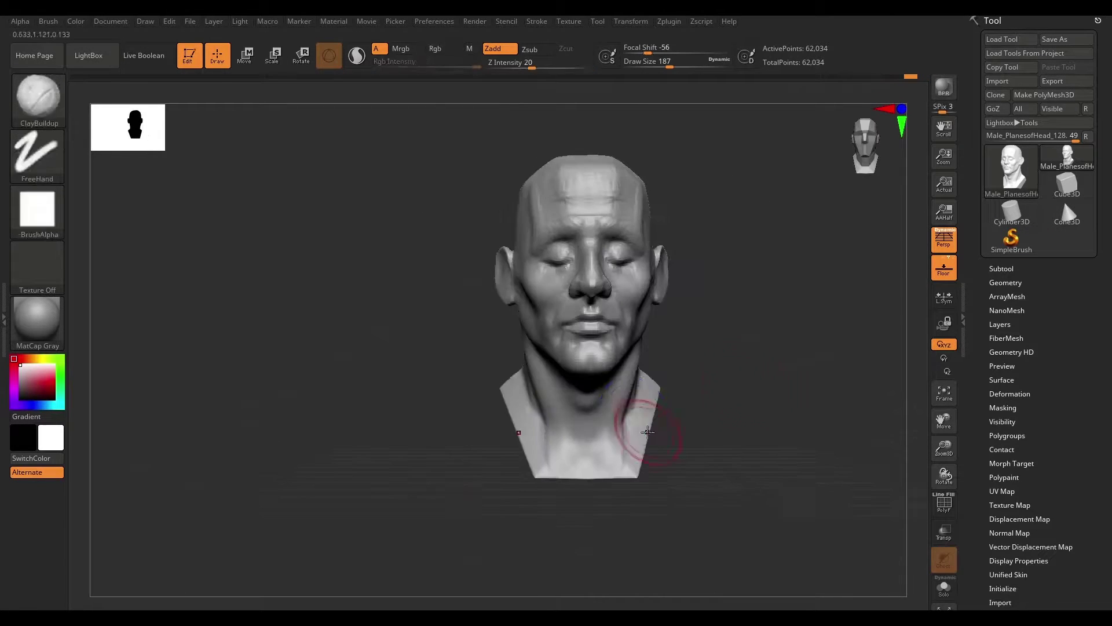
{"action": "mouse_move", "coordinate": [742, 248]}
{"action": "left_mouse_down"}
{"action": "mouse_move", "coordinate": [725, 350]}
{"action": "mouse_move", "coordinate": [650, 340]}
{"action": "mouse_move", "coordinate": [703, 360]}
{"action": "mouse_move", "coordinate": [709, 333]}
{"action": "mouse_move", "coordinate": [605, 310]}
{"action": "left_mouse_up"}
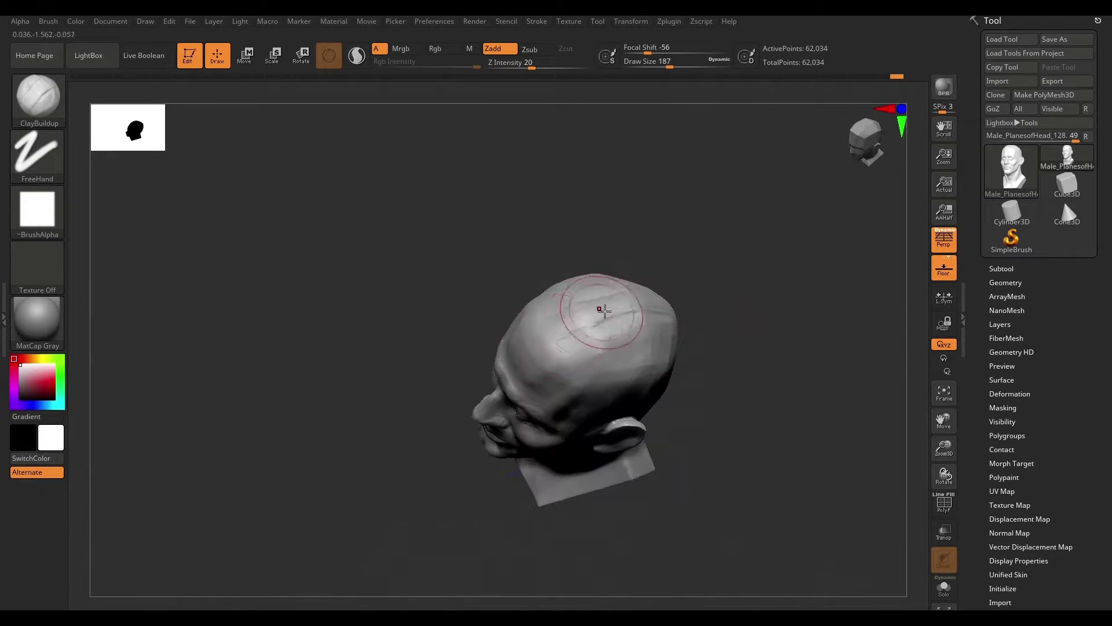
{"action": "left_click_drag", "start_coordinate": [745, 333], "coordinate": [603, 325]}
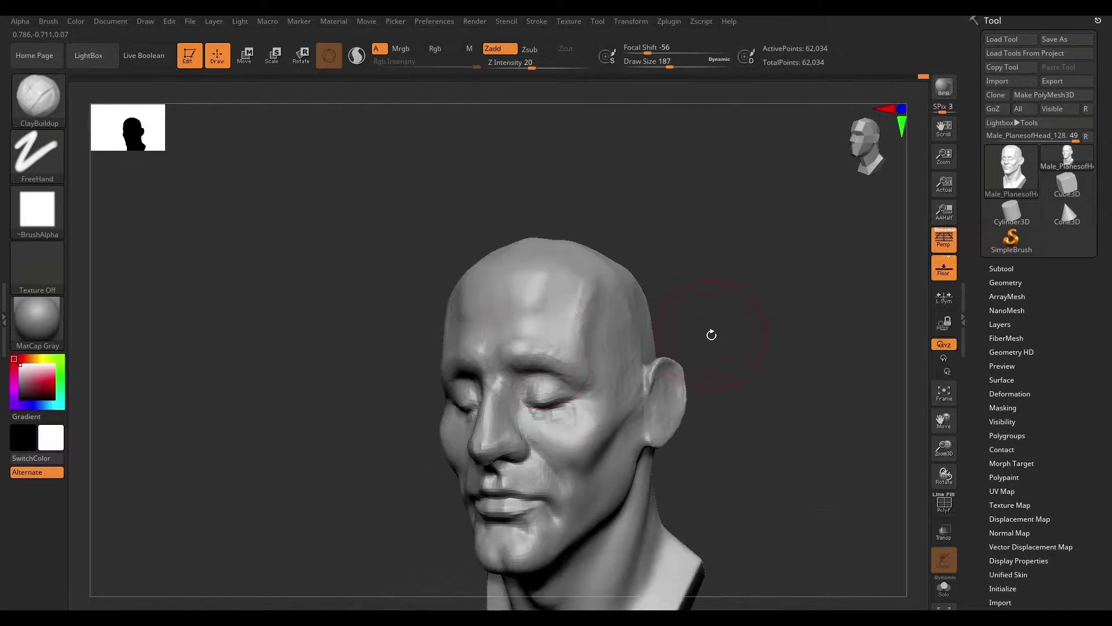
{"action": "left_click_drag", "start_coordinate": [712, 334], "coordinate": [588, 322]}
{"action": "left_click_drag", "start_coordinate": [747, 371], "coordinate": [633, 353]}
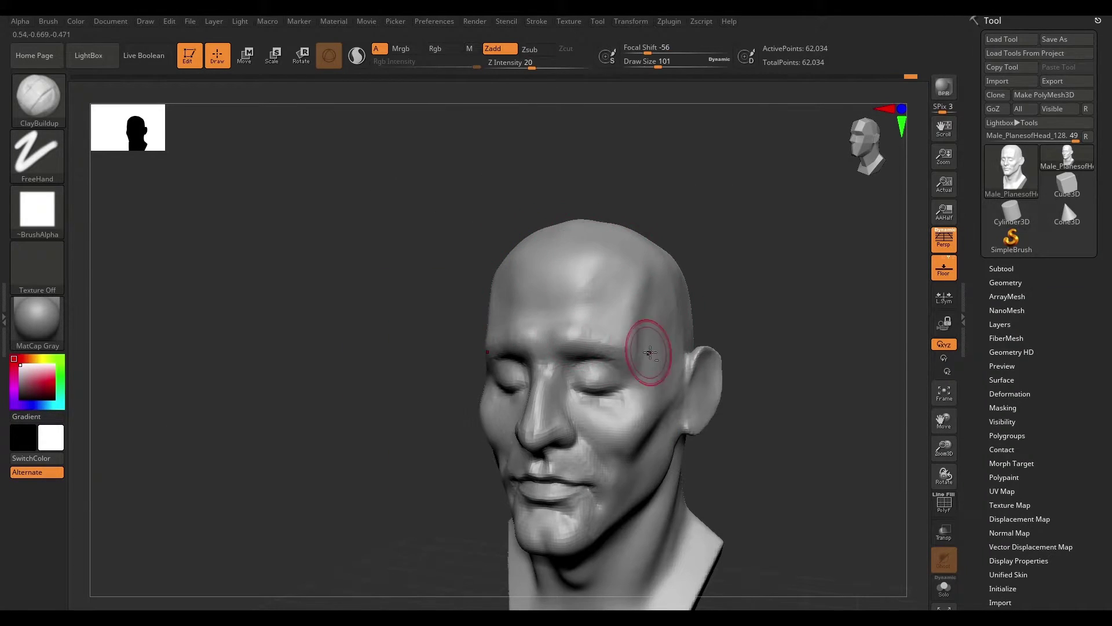
{"action": "right_click_drag", "start_coordinate": [650, 353], "coordinate": [602, 334]}
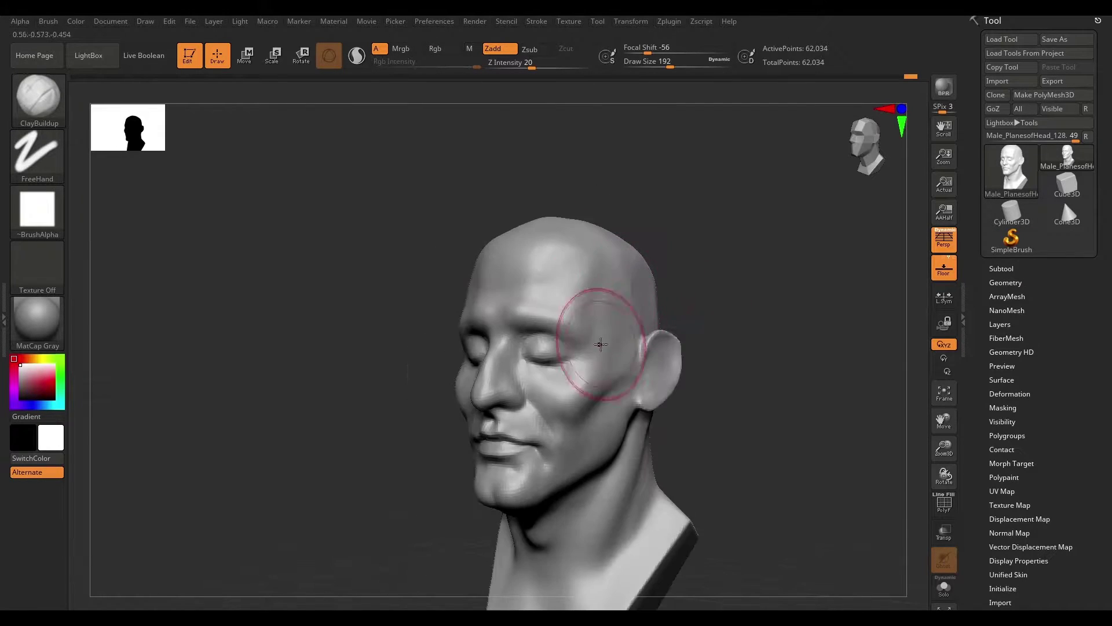
{"action": "mouse_move", "coordinate": [595, 255]}
{"action": "right_mouse_down"}
{"action": "mouse_move", "coordinate": [621, 258]}
{"action": "mouse_move", "coordinate": [500, 329]}
{"action": "right_mouse_up"}
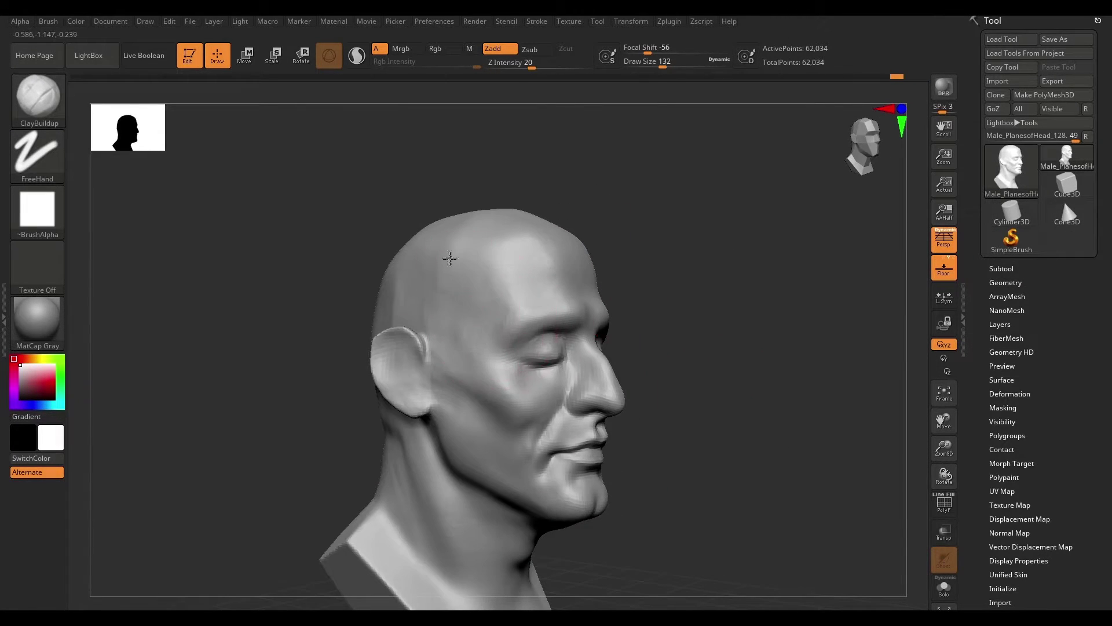
{"action": "mouse_move", "coordinate": [754, 448]}
{"action": "right_mouse_down"}
{"action": "mouse_move", "coordinate": [757, 381]}
{"action": "mouse_move", "coordinate": [738, 393]}
{"action": "mouse_move", "coordinate": [716, 365]}
{"action": "mouse_move", "coordinate": [685, 357]}
{"action": "mouse_move", "coordinate": [777, 345]}
{"action": "mouse_move", "coordinate": [649, 300]}
{"action": "mouse_move", "coordinate": [684, 313]}
{"action": "mouse_move", "coordinate": [666, 316]}
{"action": "mouse_move", "coordinate": [717, 320]}
{"action": "mouse_move", "coordinate": [630, 311]}
{"action": "mouse_move", "coordinate": [670, 390]}
{"action": "mouse_move", "coordinate": [529, 409]}
{"action": "mouse_move", "coordinate": [626, 355]}
{"action": "mouse_move", "coordinate": [576, 337]}
{"action": "mouse_move", "coordinate": [641, 360]}
{"action": "mouse_move", "coordinate": [571, 330]}
{"action": "mouse_move", "coordinate": [621, 330]}
{"action": "mouse_move", "coordinate": [618, 276]}
{"action": "mouse_move", "coordinate": [683, 272]}
{"action": "mouse_move", "coordinate": [614, 280]}
{"action": "right_mouse_up"}
Inflate and push the ear into shape with Inflat and Move, then carve its folds with DamStandard
{"action": "key", "text": "b"}
{"action": "key", "text": "i"}
{"action": "key", "text": "n"}
{"action": "key", "text": "b"}
{"action": "key", "text": "m"}
{"action": "key", "text": "v"}
{"action": "key", "text": "b"}
{"action": "key", "text": "d"}
{"action": "key", "text": "s"}
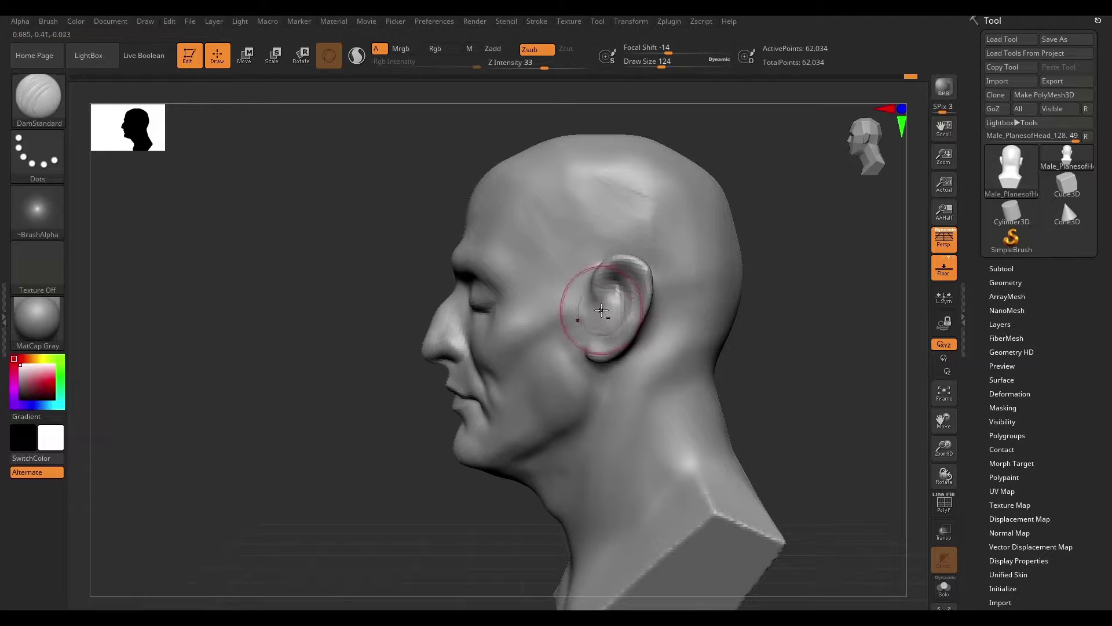
Reshape the nose with the Move brush, checking it from both profiles and below
{"action": "mouse_move", "coordinate": [608, 325]}
{"action": "right_mouse_down"}
{"action": "mouse_move", "coordinate": [612, 311]}
{"action": "mouse_move", "coordinate": [655, 367]}
{"action": "mouse_move", "coordinate": [782, 348]}
{"action": "mouse_move", "coordinate": [757, 380]}
{"action": "mouse_move", "coordinate": [446, 352]}
{"action": "mouse_move", "coordinate": [529, 389]}
{"action": "right_mouse_up"}
{"action": "key", "text": "b"}
{"action": "key", "text": "m"}
{"action": "key", "text": "v"}
{"action": "key", "text": "space"}
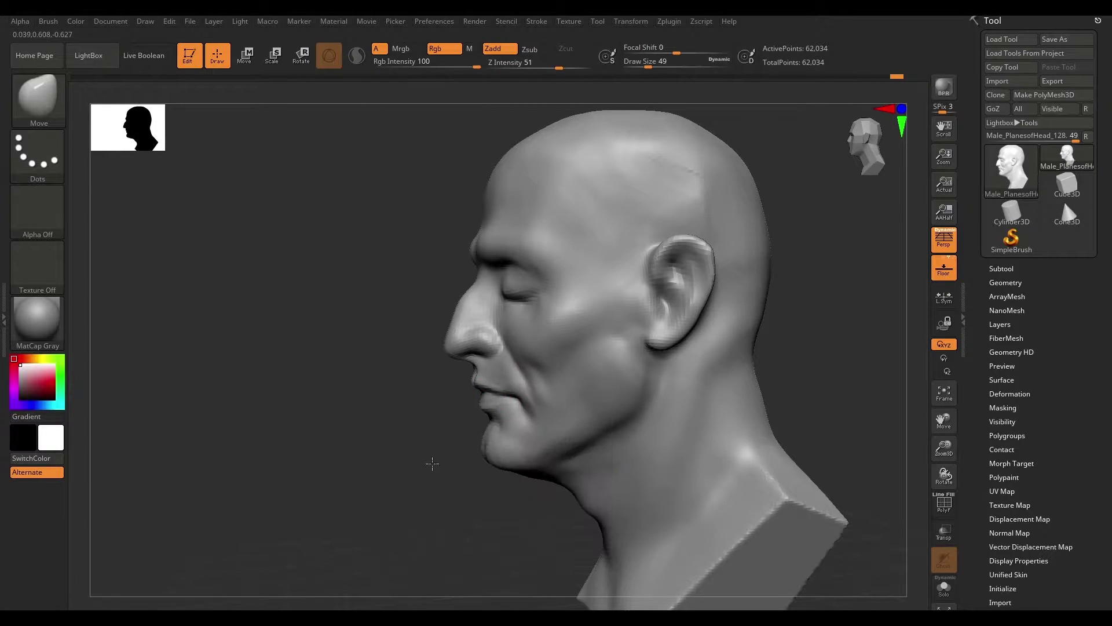
{"action": "right_click_drag", "start_coordinate": [432, 464], "coordinate": [790, 272], "text": "alt"}
{"action": "key", "text": "space"}
{"action": "mouse_move", "coordinate": [372, 397]}
{"action": "right_mouse_down"}
{"action": "mouse_move", "coordinate": [770, 323]}
{"action": "mouse_move", "coordinate": [553, 383]}
{"action": "mouse_move", "coordinate": [611, 372]}
{"action": "right_mouse_up"}
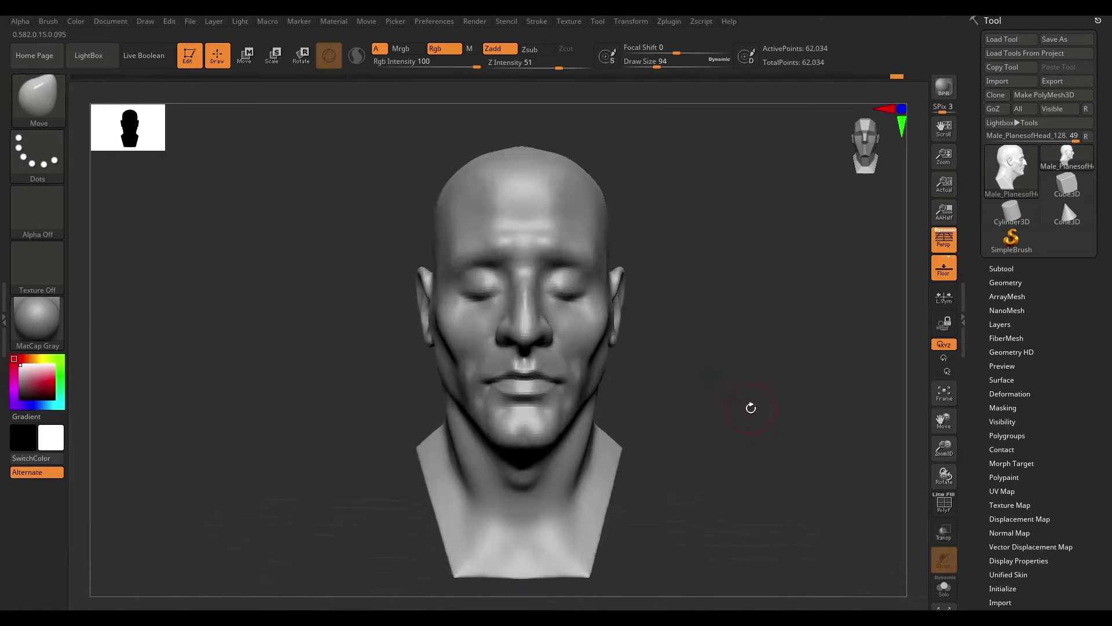
{"action": "mouse_move", "coordinate": [750, 407]}
{"action": "right_mouse_down"}
{"action": "mouse_move", "coordinate": [771, 410]}
{"action": "mouse_move", "coordinate": [559, 336]}
{"action": "mouse_move", "coordinate": [534, 348]}
{"action": "mouse_move", "coordinate": [727, 392]}
{"action": "mouse_move", "coordinate": [794, 318]}
{"action": "mouse_move", "coordinate": [637, 324]}
{"action": "right_mouse_up"}
Carve the smile folds with DamStandard and refine the facial forms with Move
{"action": "key", "text": "b"}
{"action": "key", "text": "d"}
{"action": "key", "text": "s"}
{"action": "key", "text": "b"}
{"action": "key", "text": "m"}
{"action": "key", "text": "v"}
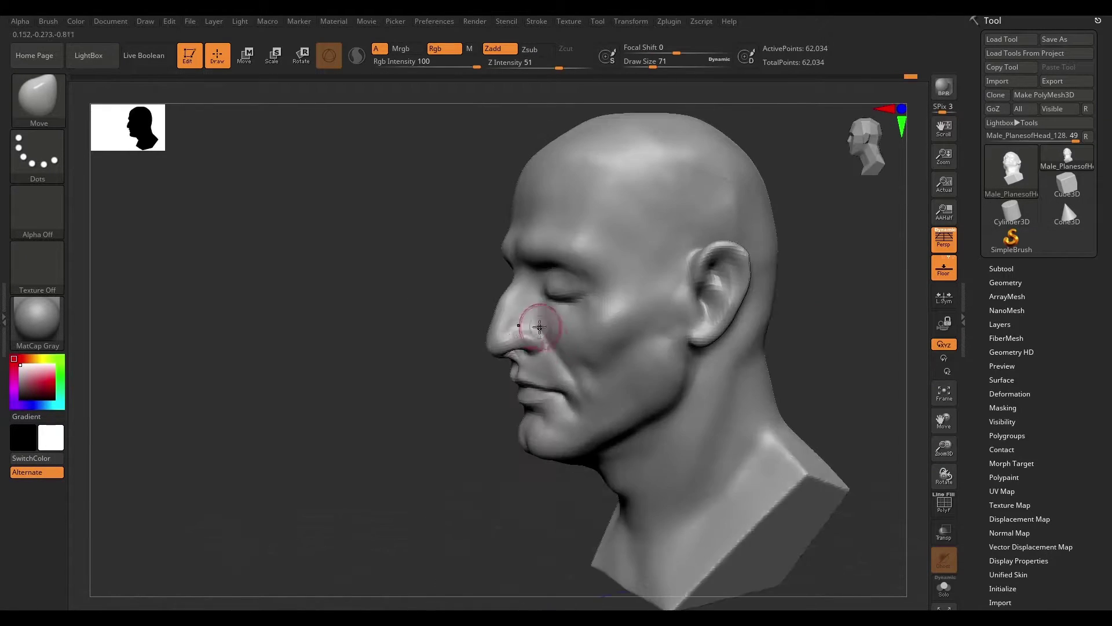
{"action": "mouse_move", "coordinate": [523, 335]}
{"action": "right_mouse_down"}
{"action": "mouse_move", "coordinate": [596, 335]}
{"action": "mouse_move", "coordinate": [843, 296]}
{"action": "right_mouse_up"}
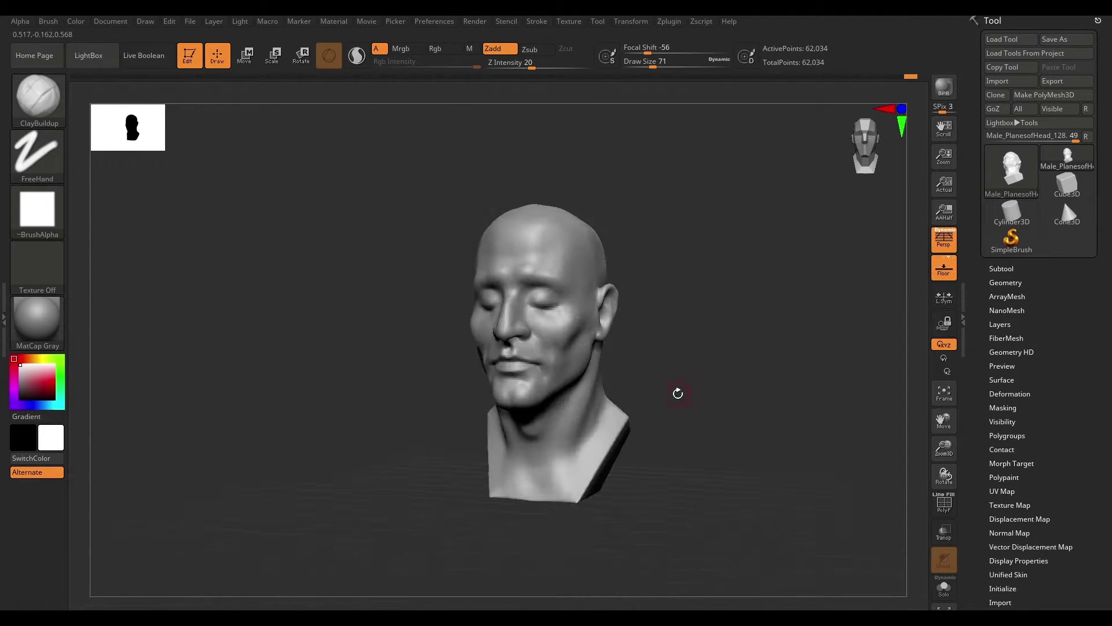
{"action": "mouse_move", "coordinate": [450, 337]}
{"action": "right_mouse_down"}
{"action": "mouse_move", "coordinate": [416, 337]}
{"action": "mouse_move", "coordinate": [609, 317]}
{"action": "right_mouse_up"}
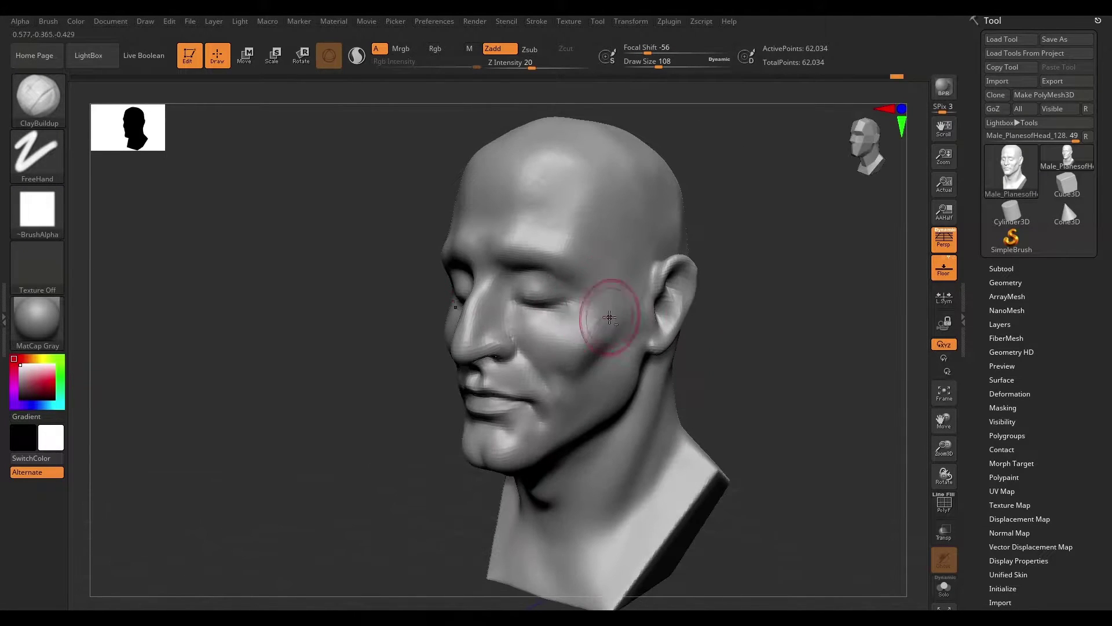
{"action": "mouse_move", "coordinate": [582, 362]}
{"action": "right_mouse_down"}
{"action": "mouse_move", "coordinate": [452, 359]}
{"action": "mouse_move", "coordinate": [551, 347]}
{"action": "mouse_move", "coordinate": [477, 447]}
{"action": "mouse_move", "coordinate": [750, 346]}
{"action": "right_mouse_up"}
{"action": "mouse_move", "coordinate": [626, 424]}
{"action": "right_mouse_down"}
{"action": "mouse_move", "coordinate": [609, 260]}
{"action": "mouse_move", "coordinate": [608, 318]}
{"action": "mouse_move", "coordinate": [750, 345]}
{"action": "mouse_move", "coordinate": [555, 329]}
{"action": "mouse_move", "coordinate": [807, 348]}
{"action": "mouse_move", "coordinate": [660, 381]}
{"action": "right_mouse_up"}
{"action": "right_click_drag", "start_coordinate": [554, 312], "coordinate": [566, 375]}
Add clay mass to the cheeks and eye sockets with ClayBuildup, sharpening folds with DamStandard
{"action": "key", "text": "b"}
{"action": "key", "text": "d"}
{"action": "key", "text": "s"}
{"action": "key", "text": "b"}
{"action": "key", "text": "c"}
{"action": "key", "text": "b"}
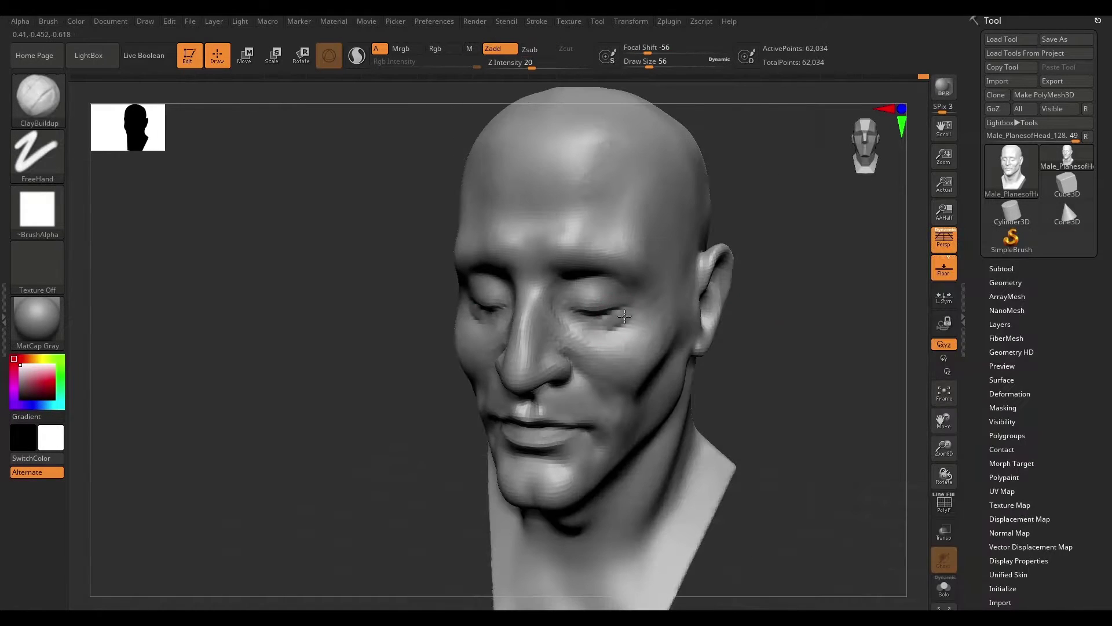
{"action": "mouse_move", "coordinate": [602, 326]}
{"action": "right_mouse_down"}
{"action": "mouse_move", "coordinate": [580, 324]}
{"action": "mouse_move", "coordinate": [656, 313]}
{"action": "right_mouse_up"}
{"action": "key", "text": "b"}
{"action": "key", "text": "d"}
{"action": "key", "text": "s"}
{"action": "mouse_move", "coordinate": [577, 312]}
{"action": "right_mouse_down"}
{"action": "mouse_move", "coordinate": [627, 331]}
{"action": "mouse_move", "coordinate": [678, 312]}
{"action": "mouse_move", "coordinate": [589, 279]}
{"action": "right_mouse_up"}
{"action": "mouse_move", "coordinate": [727, 342]}
{"action": "right_mouse_down"}
{"action": "mouse_move", "coordinate": [710, 382]}
{"action": "mouse_move", "coordinate": [618, 396]}
{"action": "mouse_move", "coordinate": [675, 313]}
{"action": "right_mouse_up"}
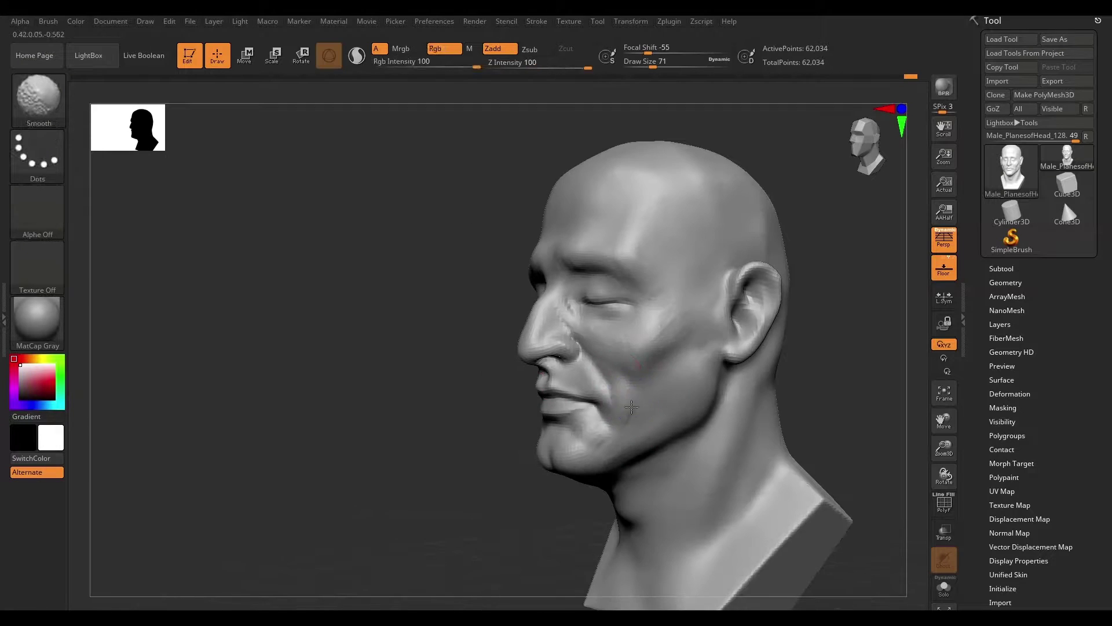
Carve sharper eyelid and eye-socket creases with DamStandard
{"action": "mouse_move", "coordinate": [652, 352]}
{"action": "right_mouse_down"}
{"action": "mouse_move", "coordinate": [735, 300]}
{"action": "mouse_move", "coordinate": [579, 369]}
{"action": "right_mouse_up"}
{"action": "mouse_move", "coordinate": [506, 370]}
{"action": "right_mouse_down"}
{"action": "mouse_move", "coordinate": [620, 384]}
{"action": "mouse_move", "coordinate": [834, 384]}
{"action": "mouse_move", "coordinate": [587, 284]}
{"action": "right_mouse_up"}
{"action": "key", "text": "b"}
{"action": "key", "text": "d"}
{"action": "key", "text": "s"}
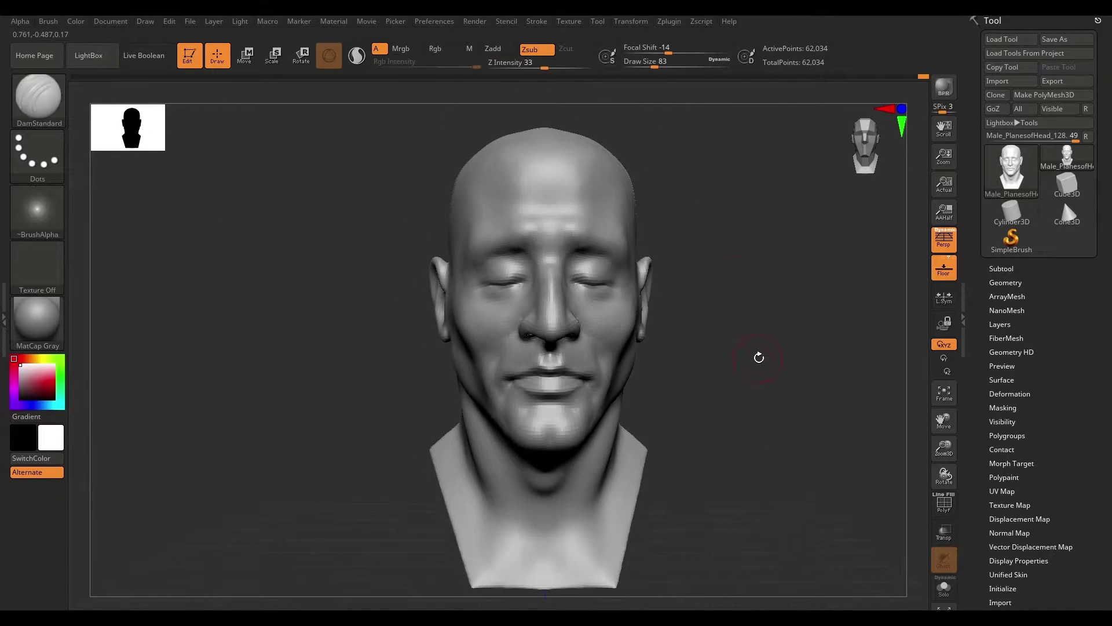
{"action": "mouse_move", "coordinate": [757, 356]}
{"action": "right_mouse_down"}
{"action": "mouse_move", "coordinate": [665, 288]}
{"action": "mouse_move", "coordinate": [831, 355]}
{"action": "mouse_move", "coordinate": [717, 337]}
{"action": "right_mouse_up"}
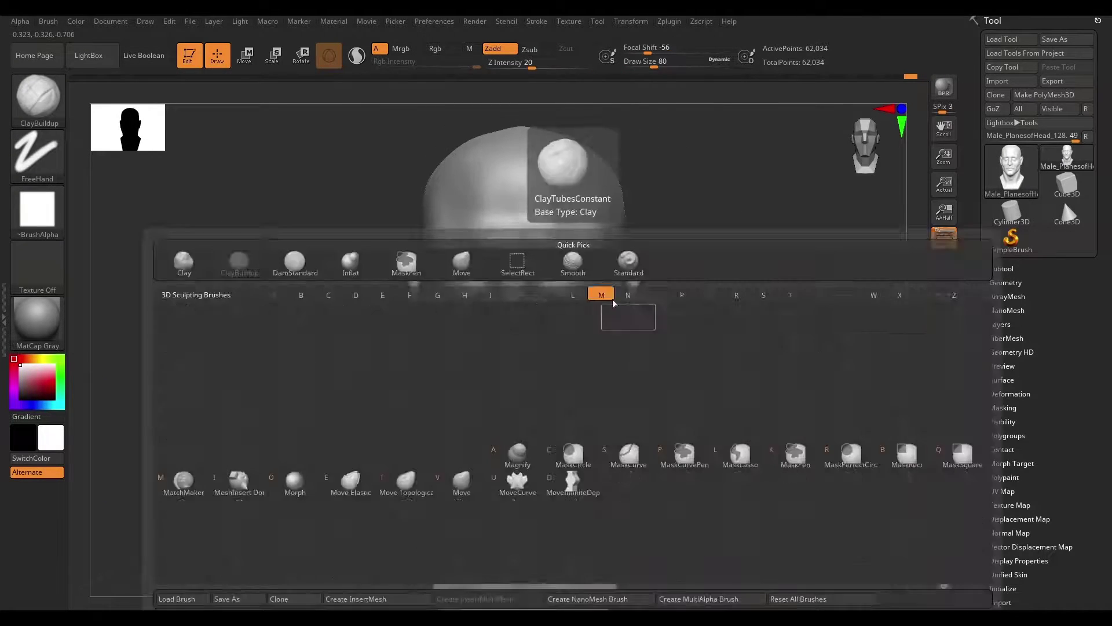
{"action": "key", "text": "b"}
{"action": "key", "text": "d"}
{"action": "key", "text": "s"}
{"action": "right_click_drag", "start_coordinate": [608, 325], "coordinate": [731, 349]}
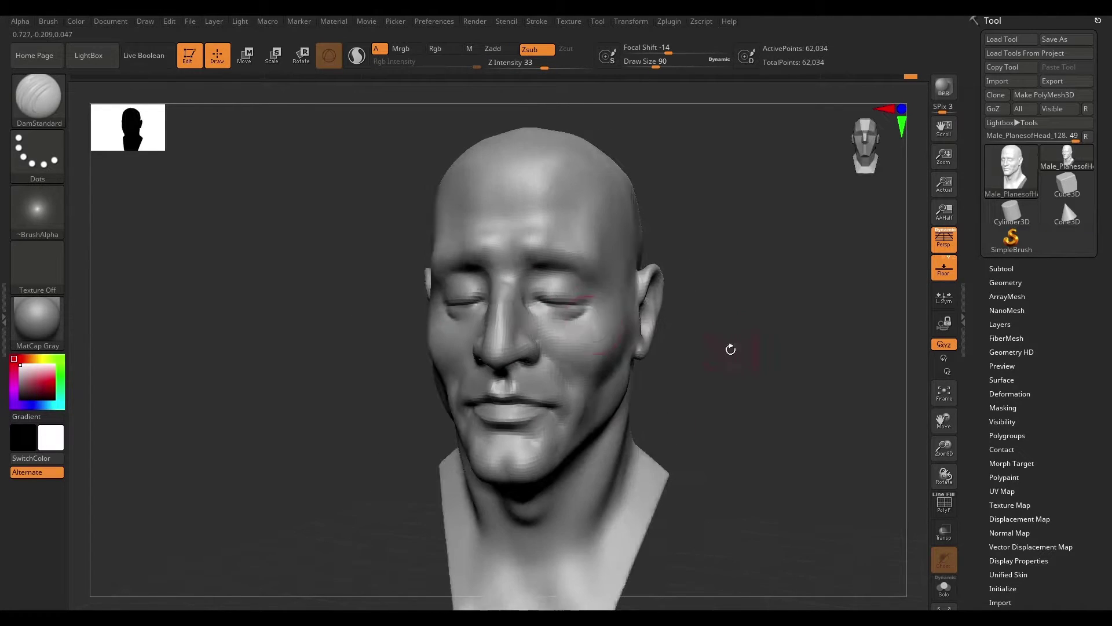
{"action": "right_click_drag", "start_coordinate": [585, 315], "coordinate": [673, 384], "text": "ctrl"}
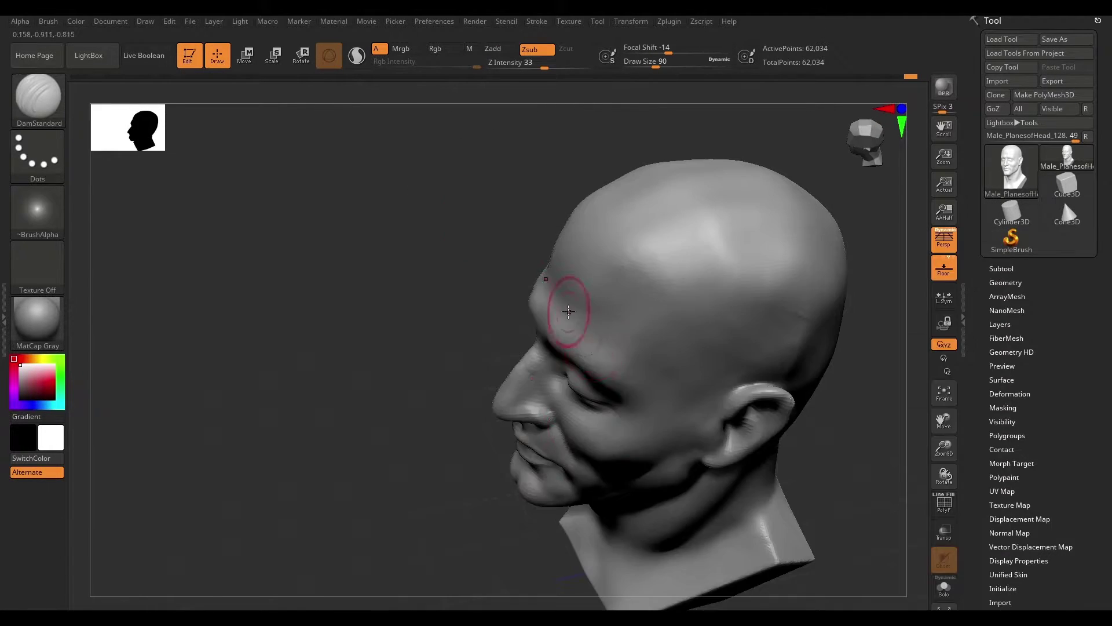
Adjust forms with Move, add cheek volume with ClayBuildup, and deepen creases with DamStandard
{"action": "key", "text": "b"}
{"action": "key", "text": "m"}
{"action": "key", "text": "v"}
{"action": "mouse_move", "coordinate": [487, 487]}
{"action": "left_mouse_down"}
{"action": "mouse_move", "coordinate": [723, 350]}
{"action": "mouse_move", "coordinate": [714, 427]}
{"action": "mouse_move", "coordinate": [659, 293]}
{"action": "left_mouse_up"}
{"action": "key", "text": "b"}
{"action": "key", "text": "c"}
{"action": "key", "text": "b"}
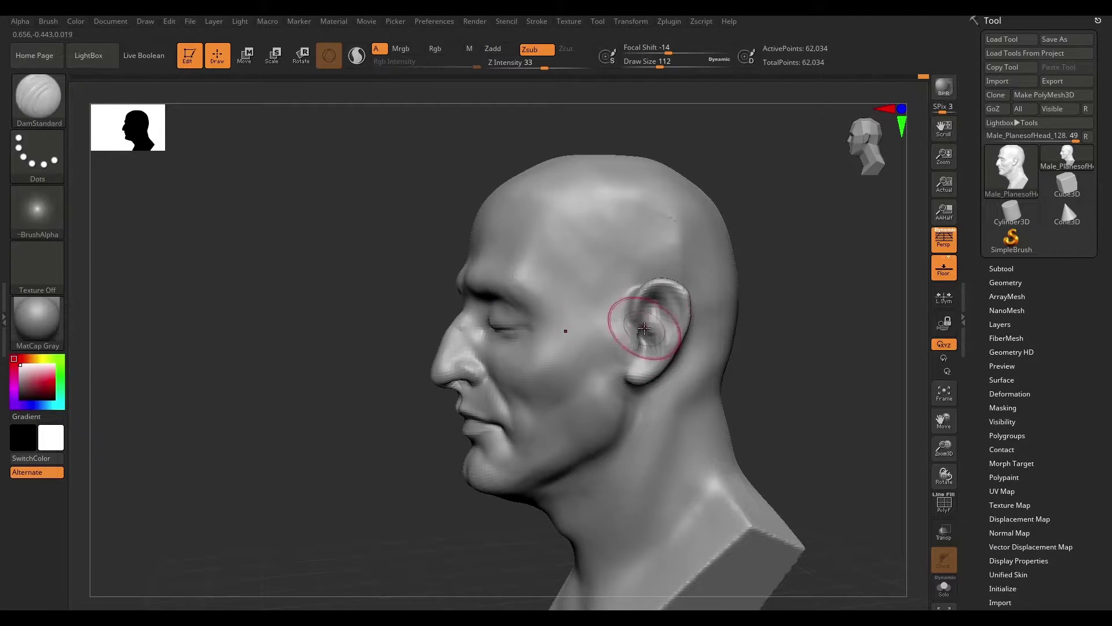
{"action": "key", "text": "b"}
{"action": "key", "text": "d"}
{"action": "key", "text": "s"}
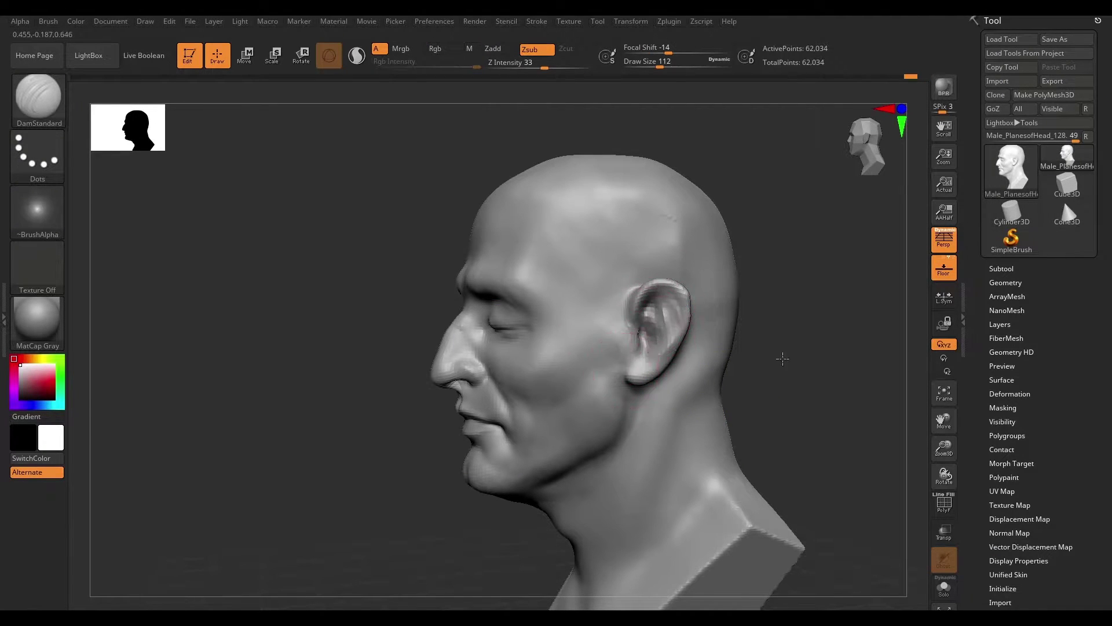
{"action": "mouse_move", "coordinate": [782, 359]}
{"action": "left_mouse_down"}
{"action": "mouse_move", "coordinate": [760, 323]}
{"action": "mouse_move", "coordinate": [741, 374]}
{"action": "mouse_move", "coordinate": [701, 380]}
{"action": "left_mouse_up"}
Smooth the cheeks, refine the side profile with Move and ClayBuildup, and subdivide to 249,836 points
{"action": "key", "text": "shift"}
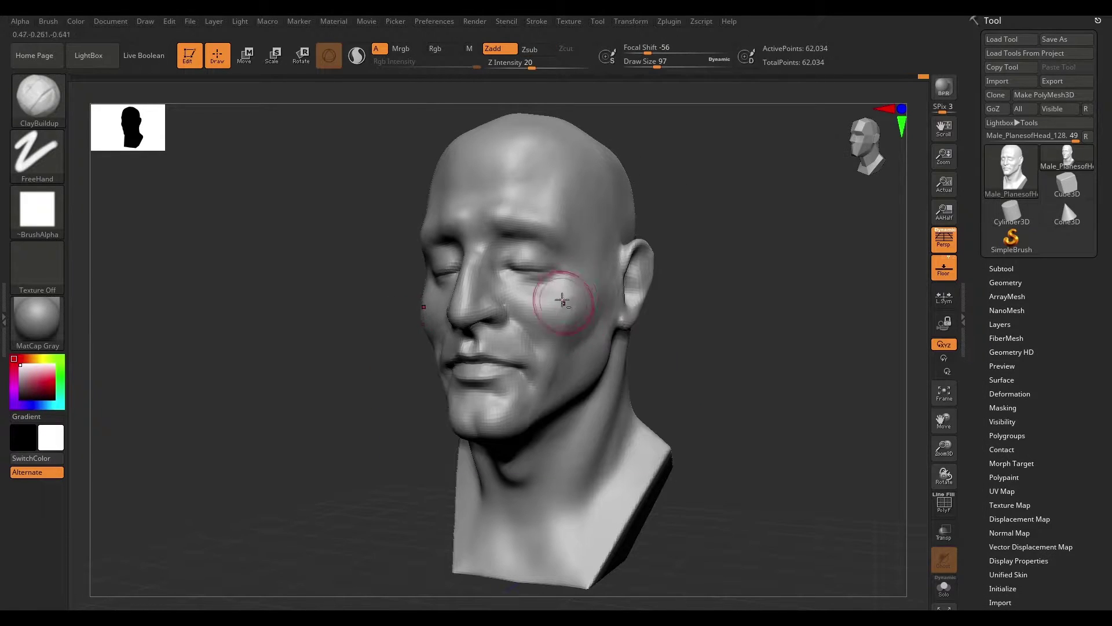
{"action": "left_click_drag", "start_coordinate": [772, 362], "coordinate": [620, 298]}
{"action": "key", "text": "b"}
{"action": "key", "text": "m"}
{"action": "key", "text": "v"}
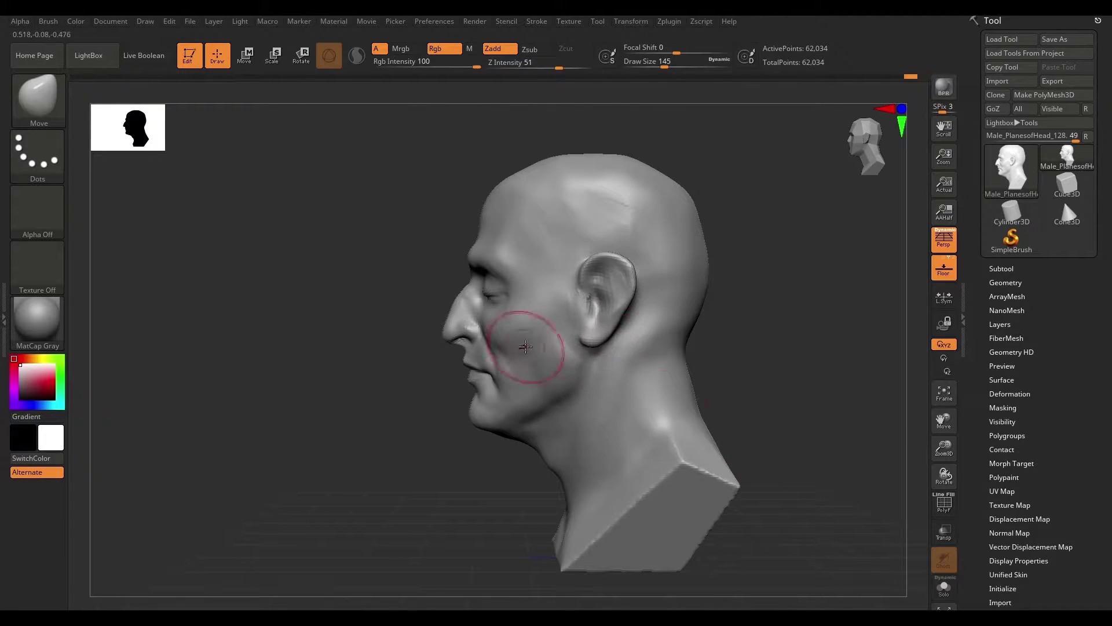
{"action": "mouse_move", "coordinate": [525, 346]}
{"action": "left_mouse_down"}
{"action": "mouse_move", "coordinate": [695, 359]}
{"action": "mouse_move", "coordinate": [544, 323]}
{"action": "mouse_move", "coordinate": [738, 343]}
{"action": "mouse_move", "coordinate": [546, 355]}
{"action": "left_mouse_up"}
{"action": "key", "text": "b"}
{"action": "key", "text": "c"}
{"action": "key", "text": "b"}
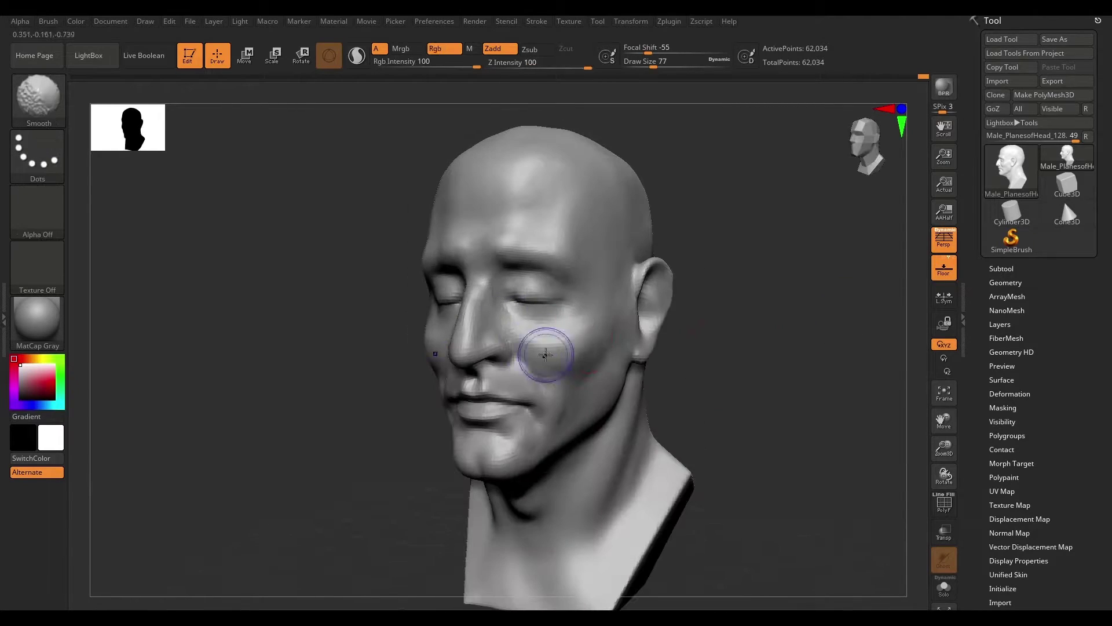
{"action": "mouse_move", "coordinate": [666, 371]}
{"action": "left_mouse_down", "text": "shift"}
{"action": "mouse_move", "coordinate": [696, 373]}
{"action": "mouse_move", "coordinate": [474, 275]}
{"action": "mouse_move", "coordinate": [654, 289]}
{"action": "left_mouse_up", "text": "shift"}
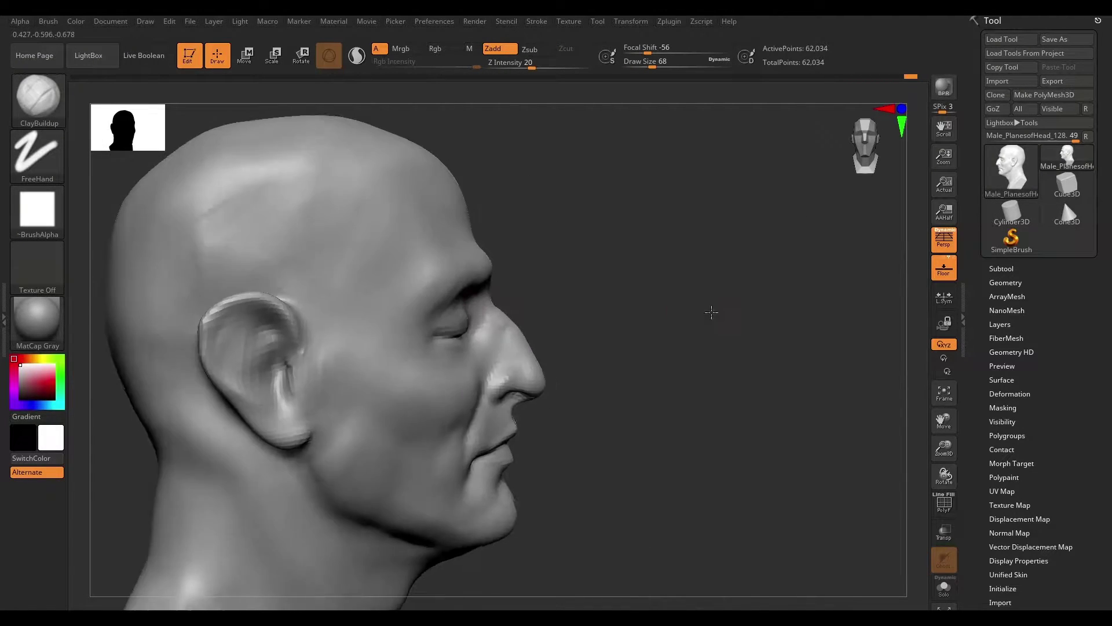
{"action": "left_click_drag", "start_coordinate": [712, 312], "coordinate": [722, 356]}
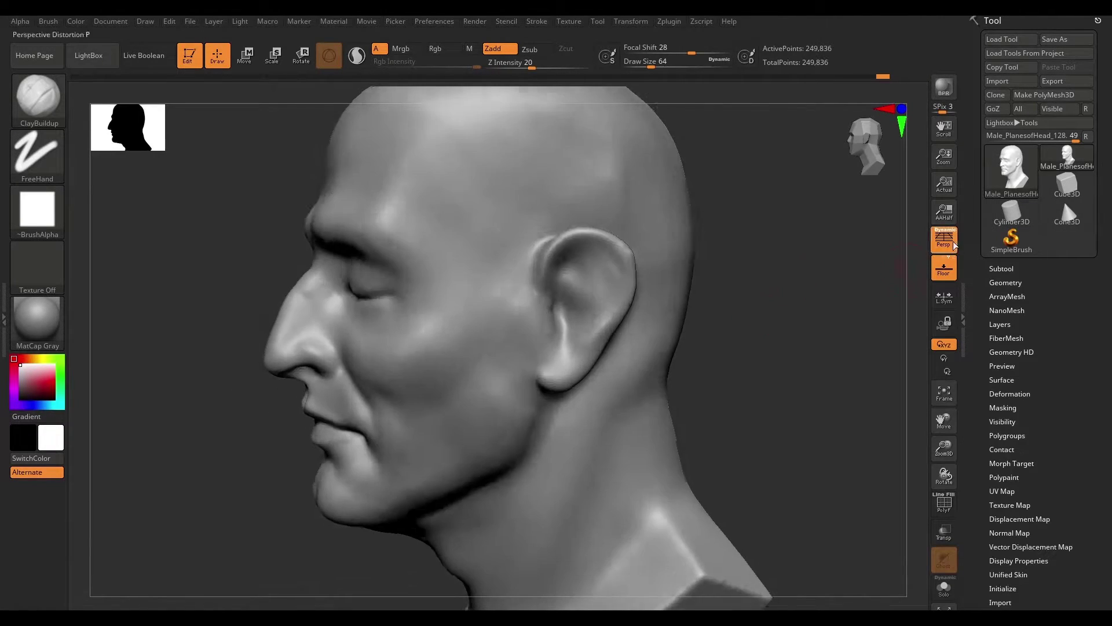
Turn off Persp and sculpt the ear rim, inner folds and lobe with ClayBuildup and DamStandard
{"action": "left_click", "coordinate": [955, 246]}
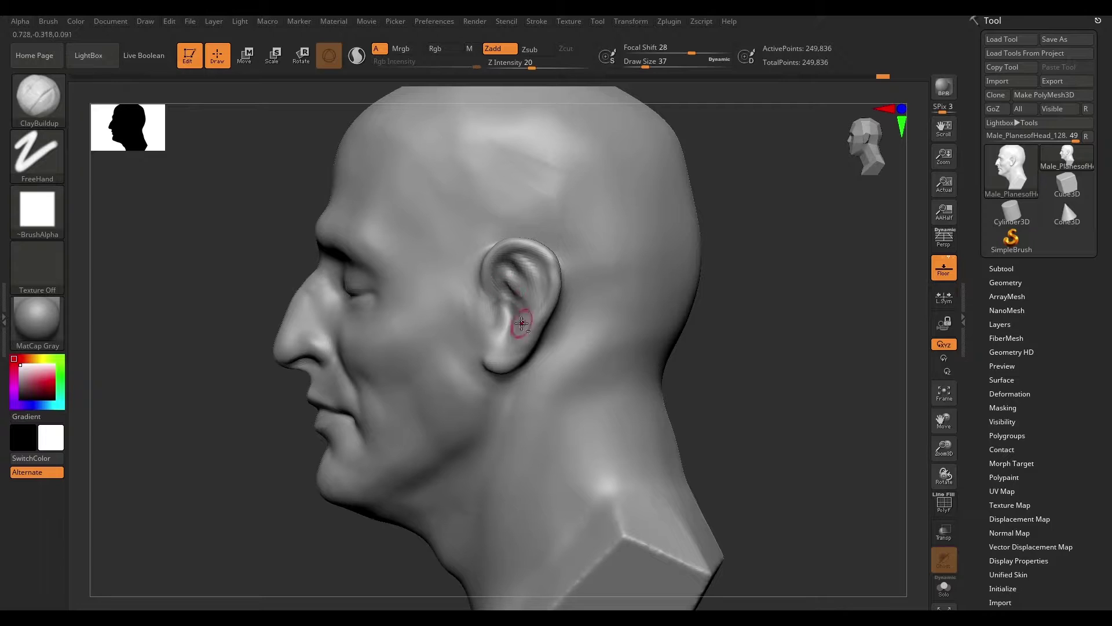
{"action": "right_click_drag", "start_coordinate": [522, 318], "coordinate": [497, 308]}
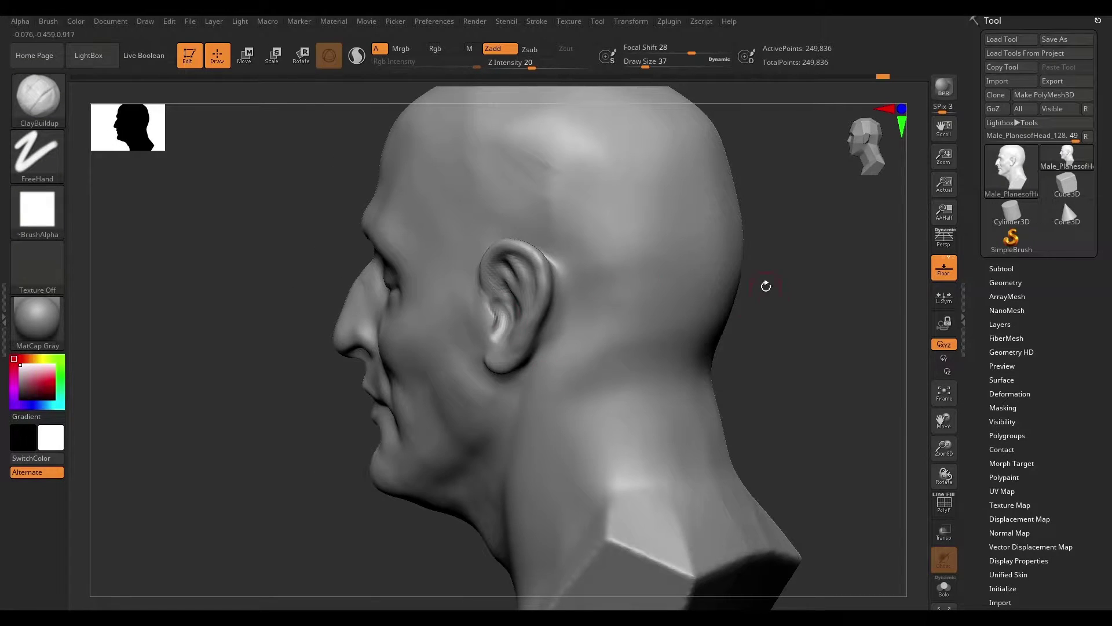
{"action": "left_click_drag", "start_coordinate": [765, 286], "coordinate": [510, 334]}
{"action": "right_click_drag", "start_coordinate": [519, 332], "coordinate": [601, 281], "text": "shift"}
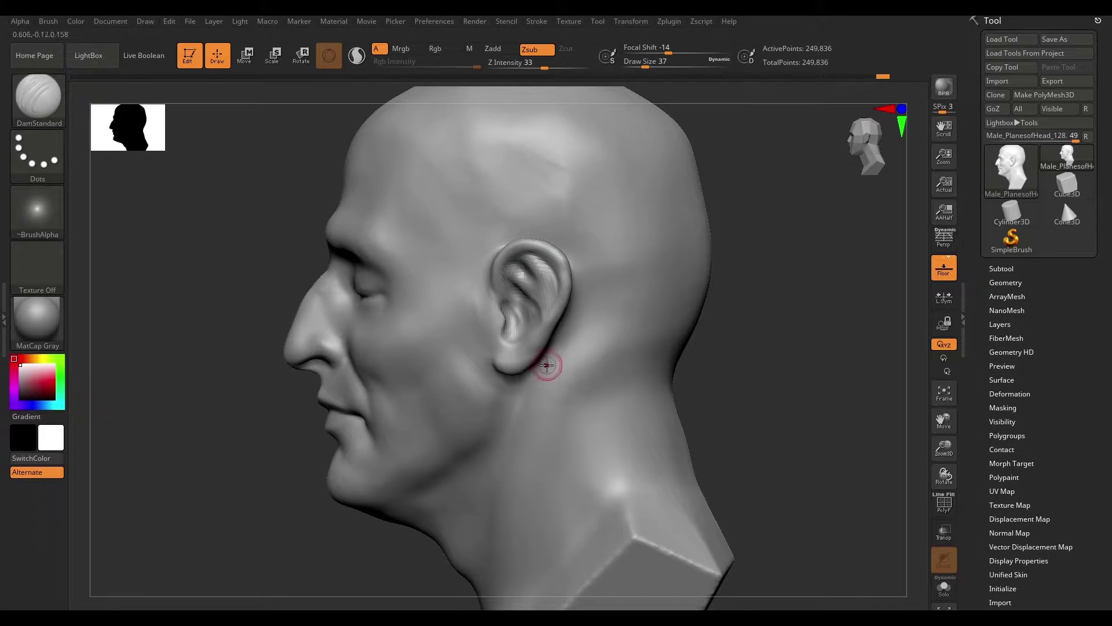
{"action": "right_click_drag", "start_coordinate": [672, 262], "coordinate": [513, 282]}
{"action": "mouse_move", "coordinate": [644, 284]}
{"action": "right_mouse_down"}
{"action": "mouse_move", "coordinate": [769, 280]}
{"action": "mouse_move", "coordinate": [524, 330]}
{"action": "mouse_move", "coordinate": [554, 281]}
{"action": "right_mouse_up"}
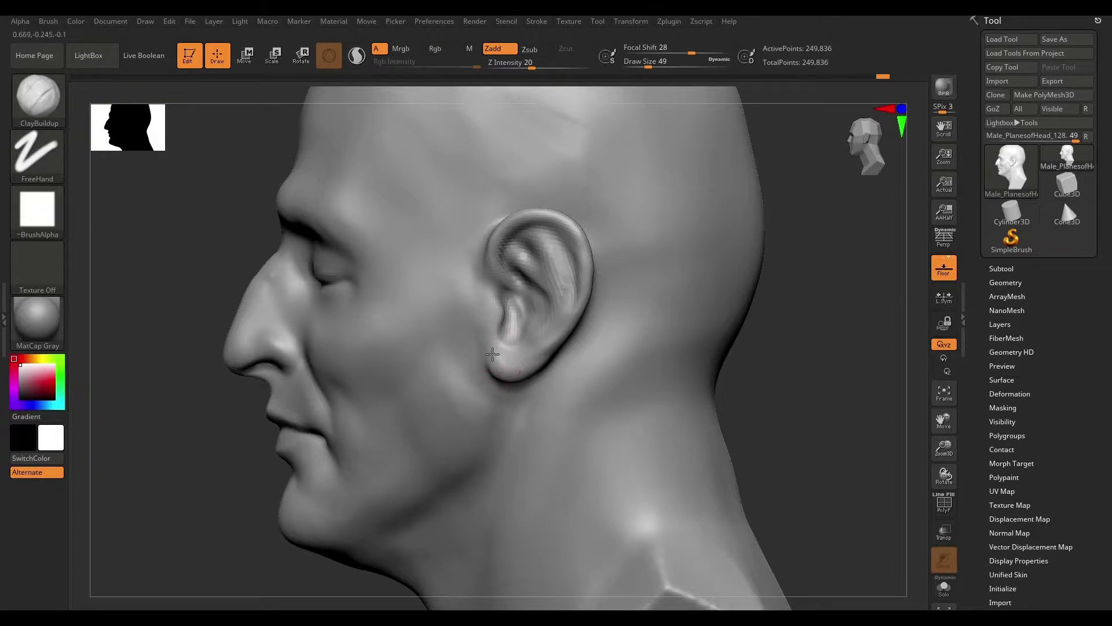
Draw a transpose line from the brow to the ear, then return to sculpting
{"action": "key", "text": "y"}
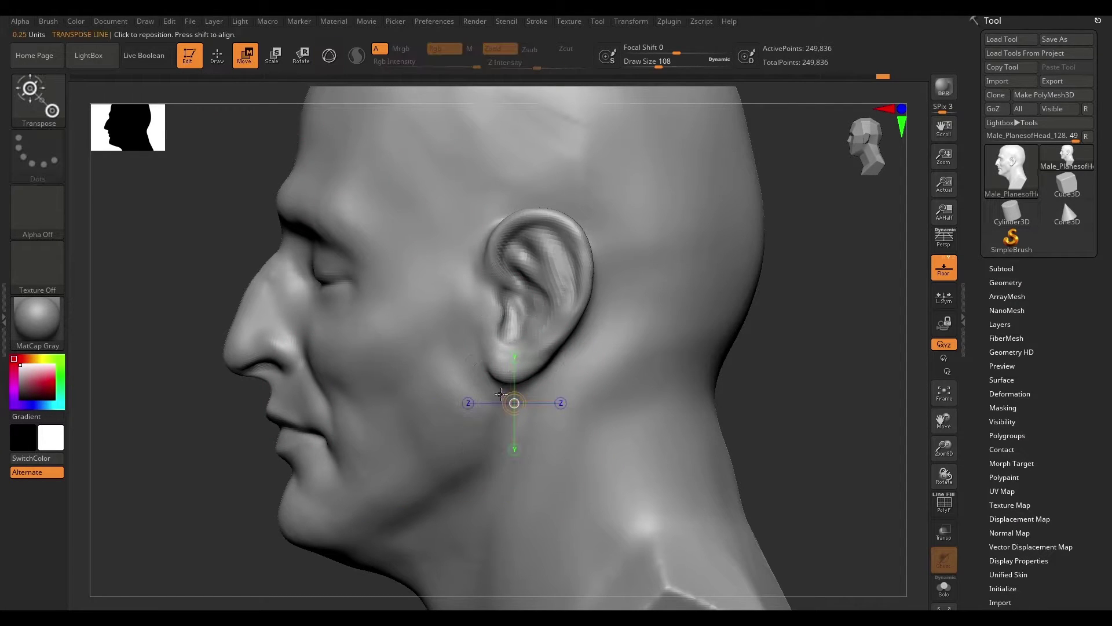
{"action": "left_click_drag", "start_coordinate": [304, 376], "coordinate": [602, 375]}
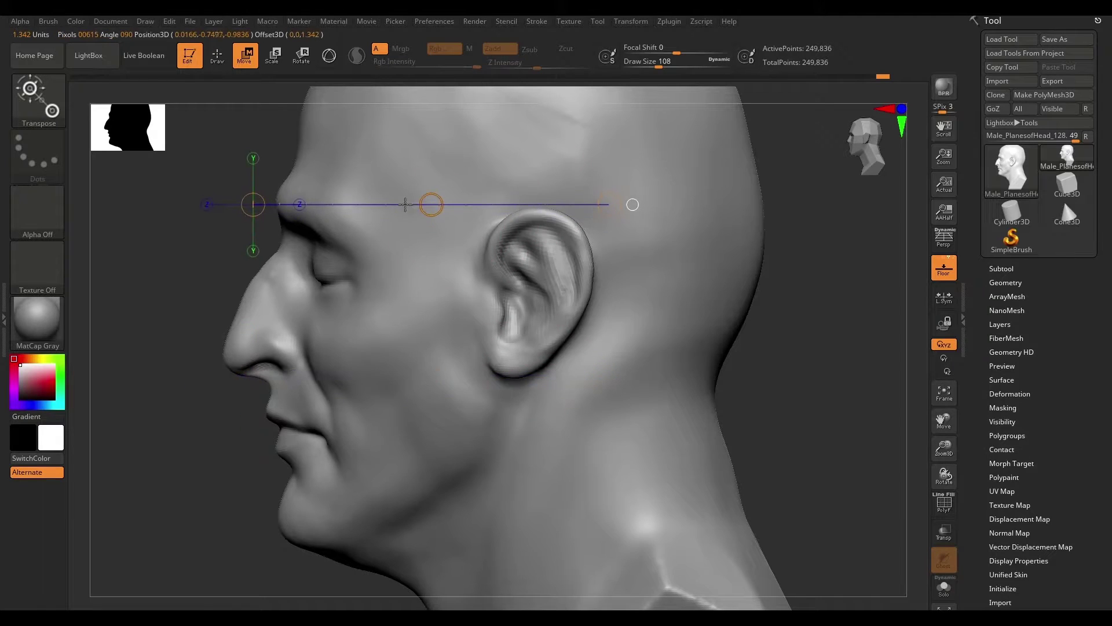
{"action": "key", "text": "q"}
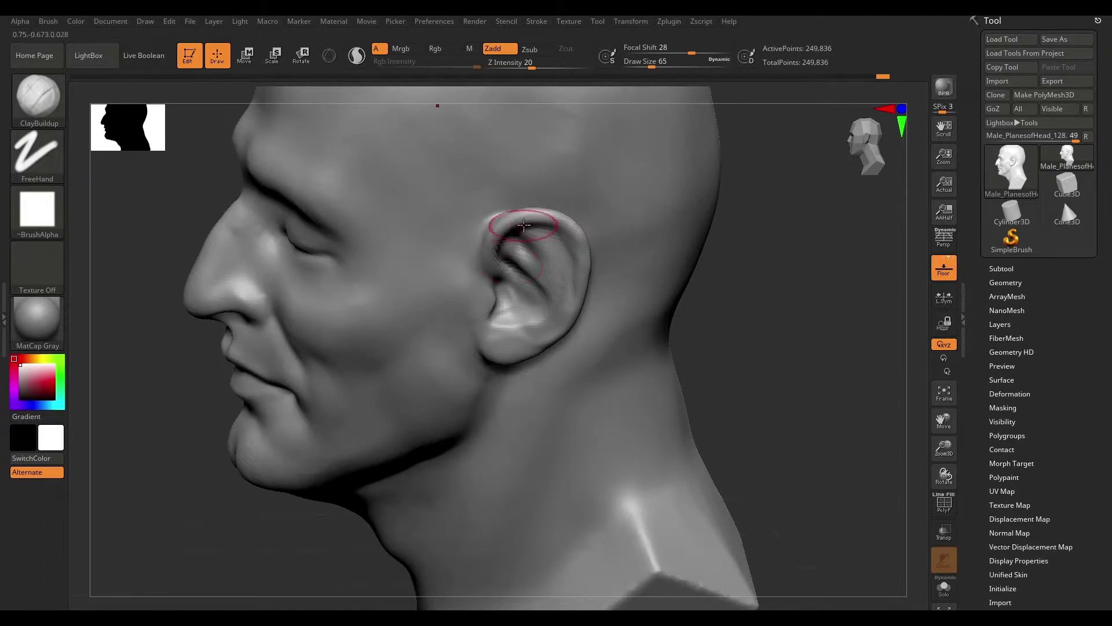
Build up the area behind the ear and the back of the head with ClayBuildup
{"action": "mouse_move", "coordinate": [546, 233]}
{"action": "left_mouse_down"}
{"action": "mouse_move", "coordinate": [637, 307]}
{"action": "mouse_move", "coordinate": [571, 323]}
{"action": "left_mouse_up"}
{"action": "left_click_drag", "start_coordinate": [559, 364], "coordinate": [581, 252]}
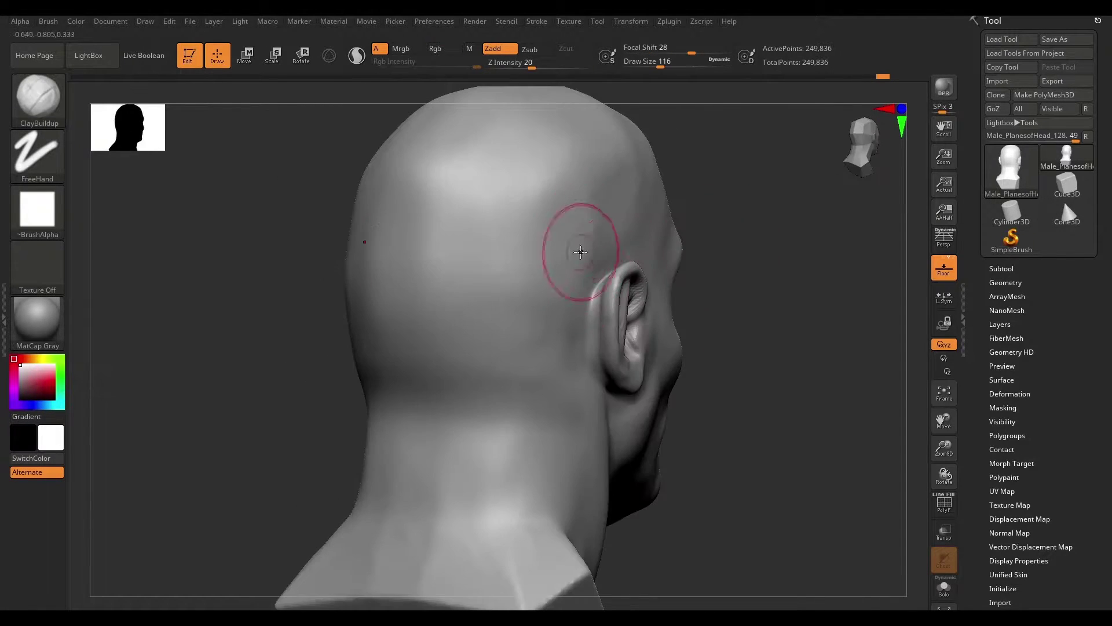
{"action": "left_click_drag", "start_coordinate": [508, 297], "coordinate": [451, 399], "text": "shift"}
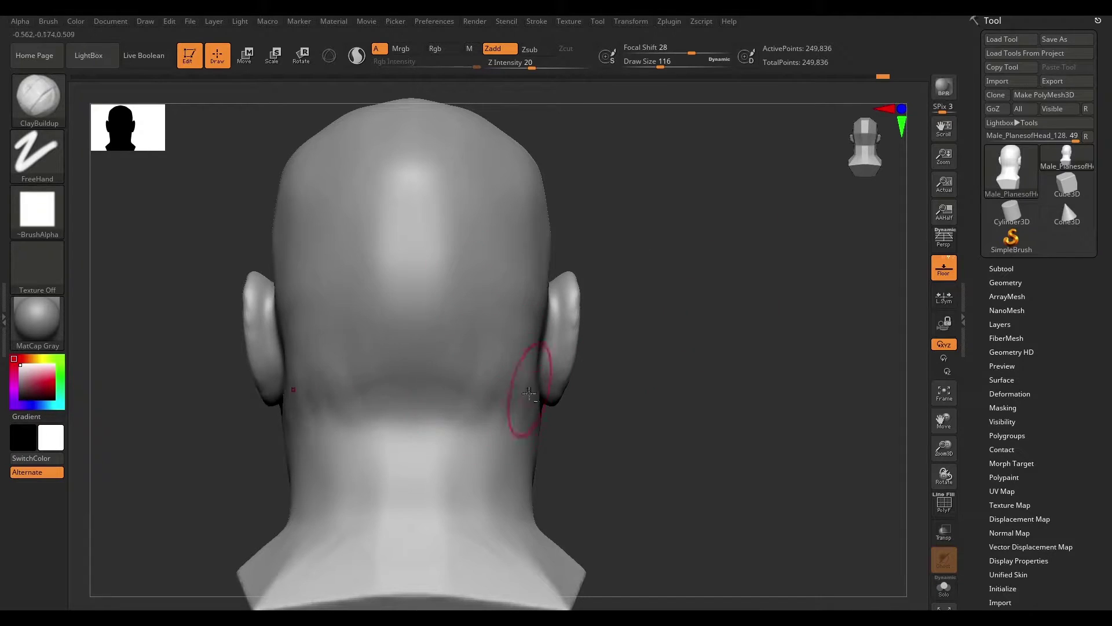
{"action": "left_click_drag", "start_coordinate": [528, 394], "coordinate": [519, 445]}
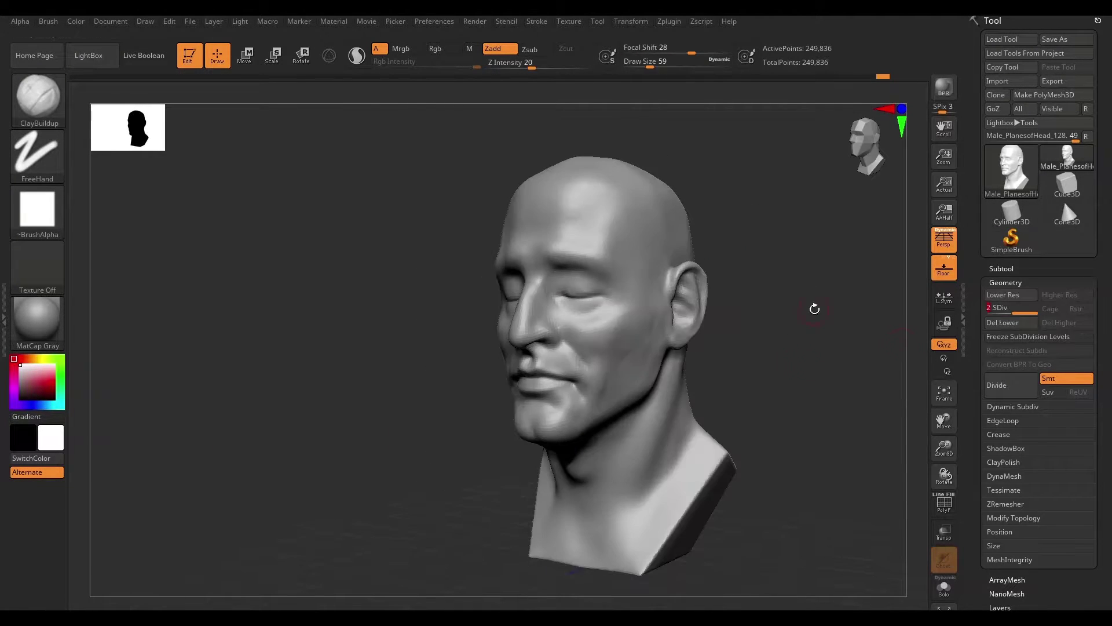
{"action": "left_click_drag", "start_coordinate": [802, 318], "coordinate": [765, 315]}
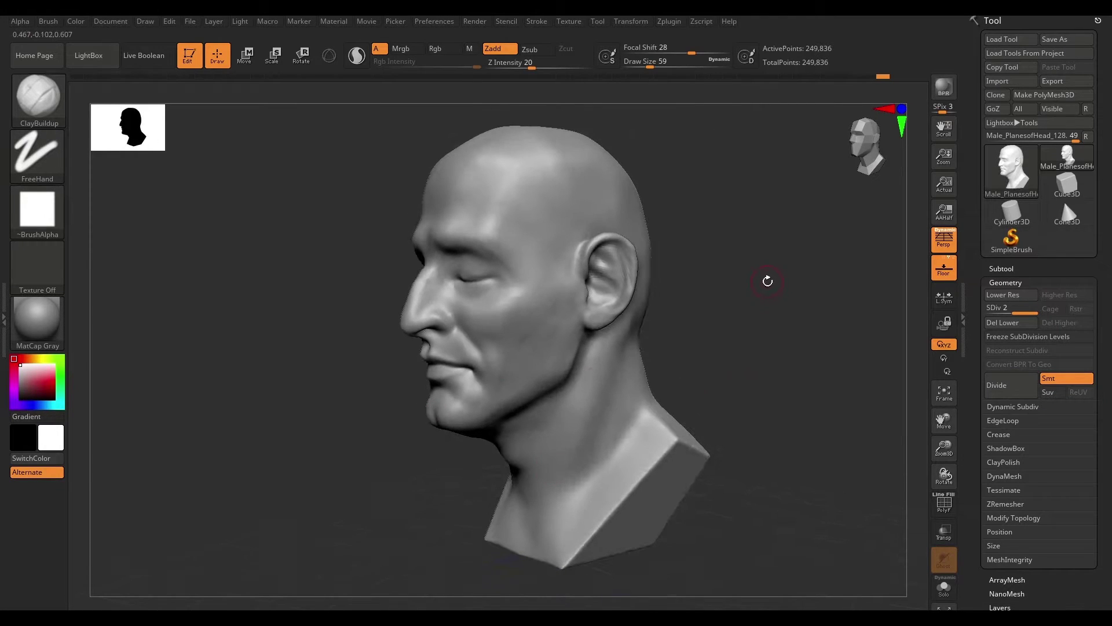
{"action": "mouse_move", "coordinate": [784, 367]}
{"action": "left_mouse_down"}
{"action": "mouse_move", "coordinate": [846, 333]}
{"action": "mouse_move", "coordinate": [822, 315]}
{"action": "left_mouse_up"}
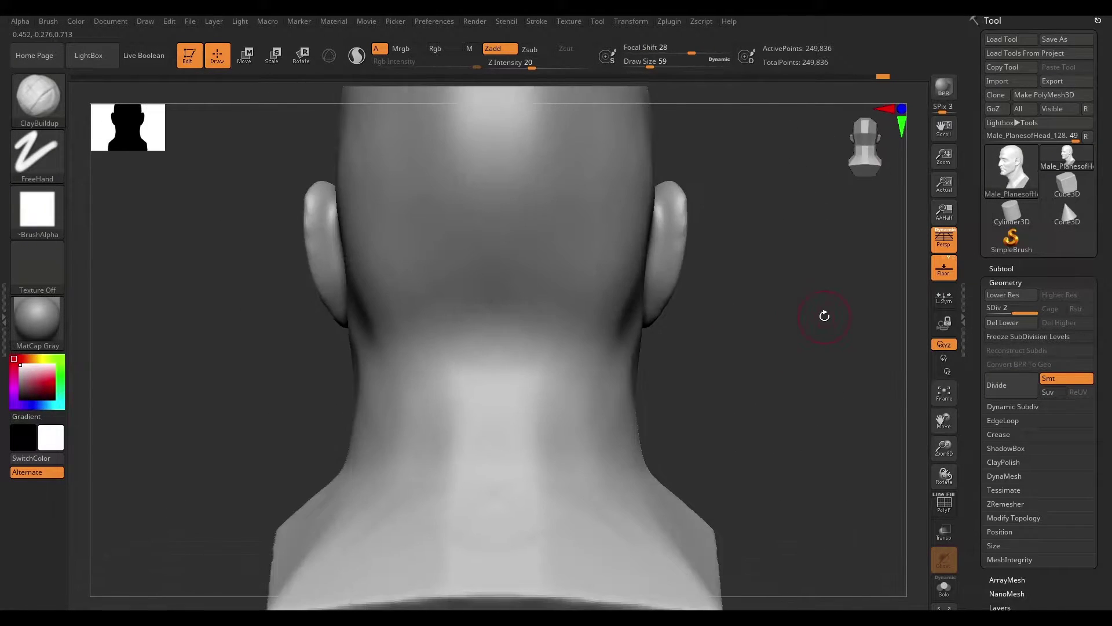
{"action": "left_click_drag", "start_coordinate": [721, 276], "coordinate": [652, 295]}
{"action": "mouse_move", "coordinate": [655, 238]}
{"action": "left_mouse_down"}
{"action": "mouse_move", "coordinate": [720, 303]}
{"action": "mouse_move", "coordinate": [666, 236]}
{"action": "mouse_move", "coordinate": [663, 265]}
{"action": "left_mouse_up"}
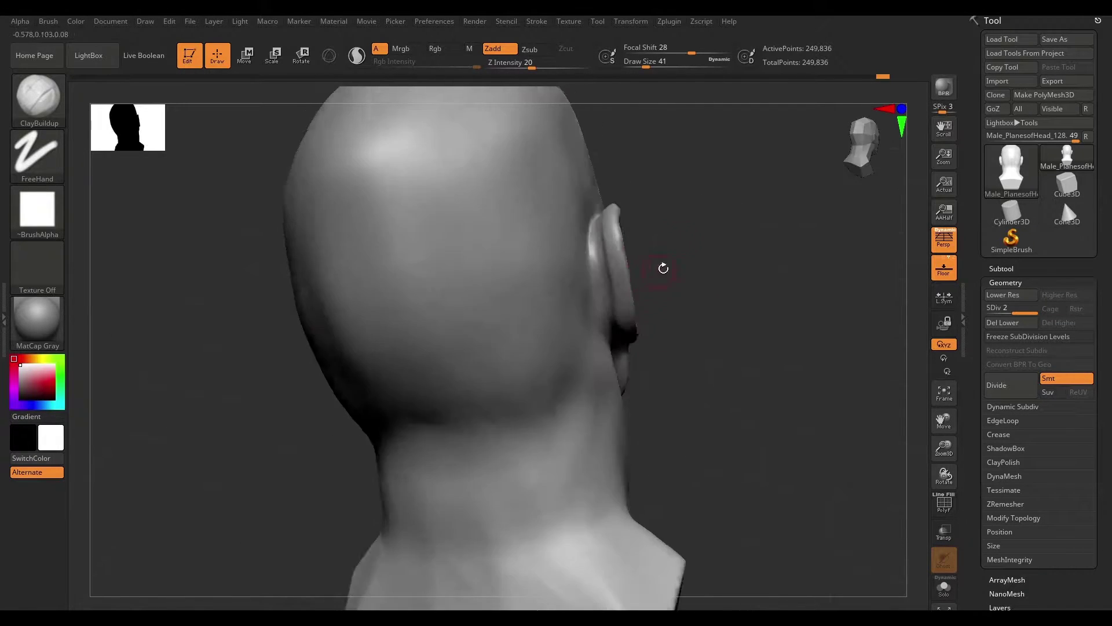
{"action": "mouse_move", "coordinate": [749, 272]}
{"action": "left_mouse_down"}
{"action": "mouse_move", "coordinate": [586, 219]}
{"action": "mouse_move", "coordinate": [588, 244]}
{"action": "mouse_move", "coordinate": [751, 345]}
{"action": "mouse_move", "coordinate": [742, 314]}
{"action": "mouse_move", "coordinate": [698, 377]}
{"action": "mouse_move", "coordinate": [640, 330]}
{"action": "mouse_move", "coordinate": [707, 286]}
{"action": "mouse_move", "coordinate": [606, 393]}
{"action": "left_mouse_up"}
{"action": "key", "text": "o"}
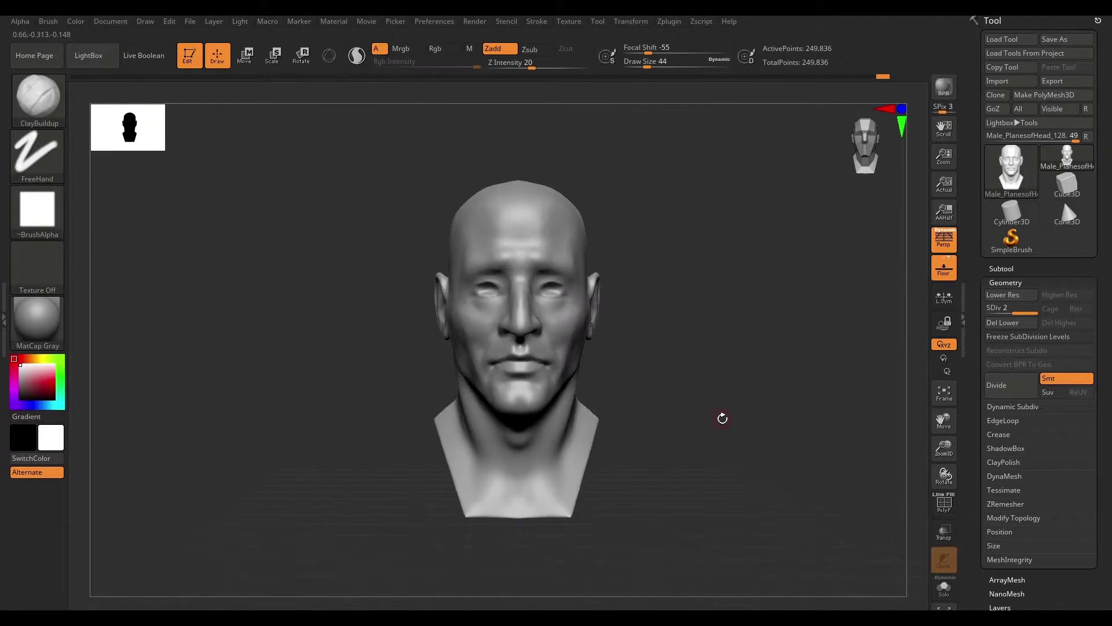
{"action": "left_click", "coordinate": [640, 412]}
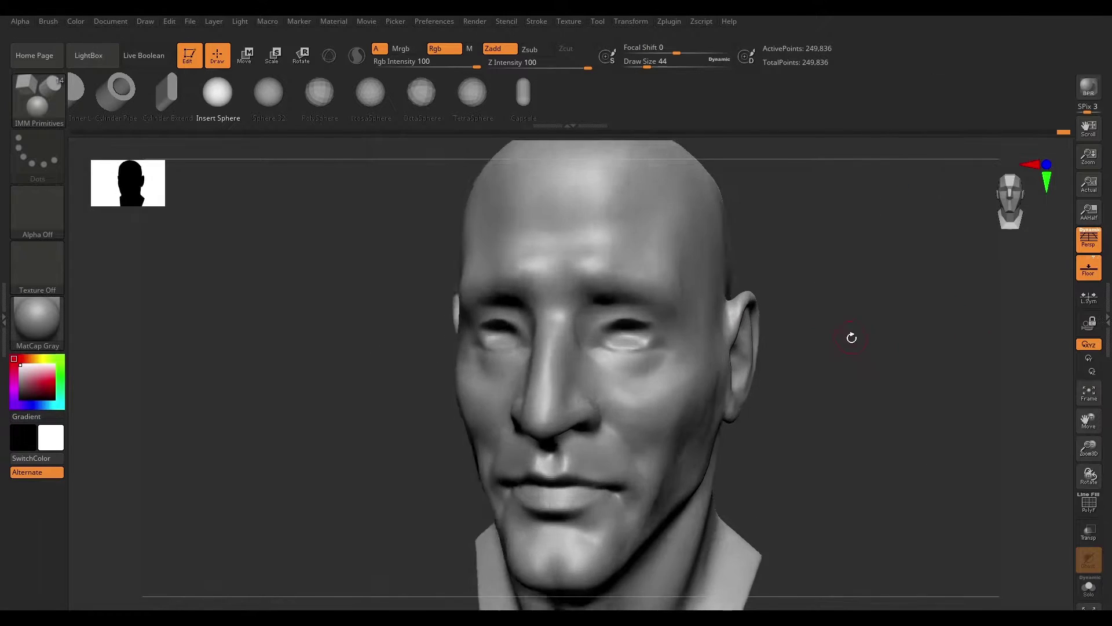
Position the inserted eye sphere with Transpose, split the eyeballs into their own subtool, and return to the head
{"action": "key", "text": "w"}
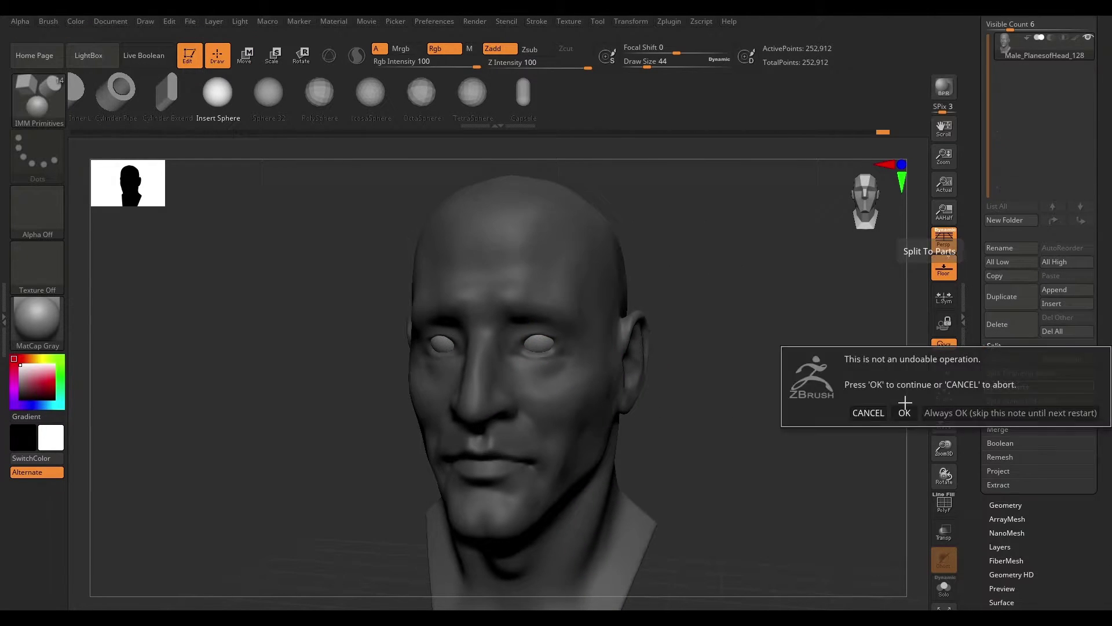
{"action": "left_click", "coordinate": [905, 408]}
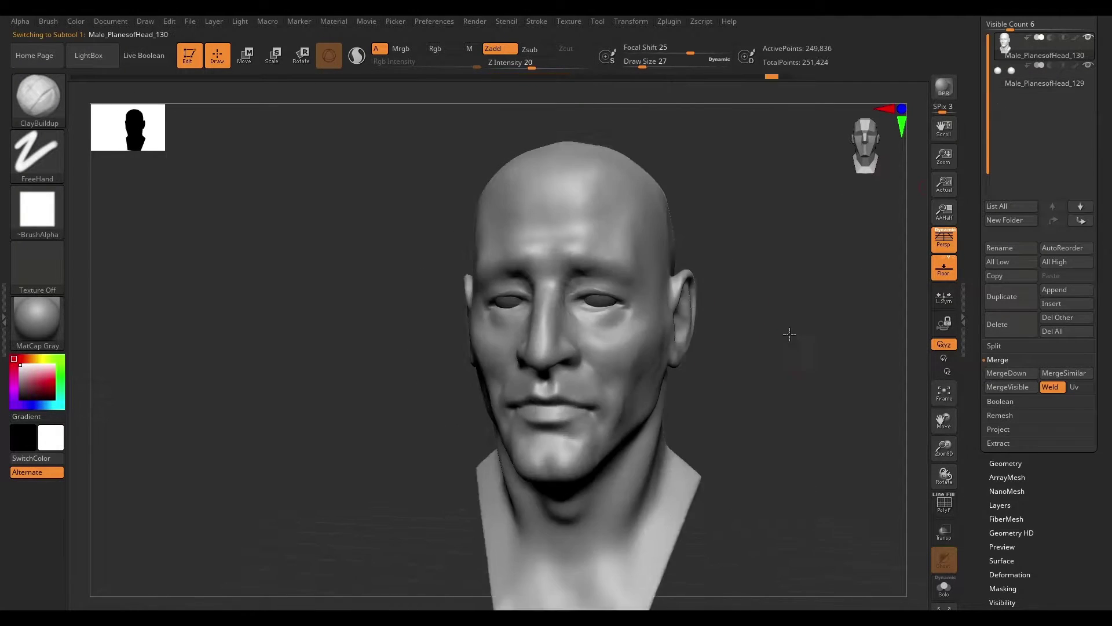
{"action": "key", "text": "space"}
{"action": "right_click_drag", "start_coordinate": [655, 233], "coordinate": [569, 270]}
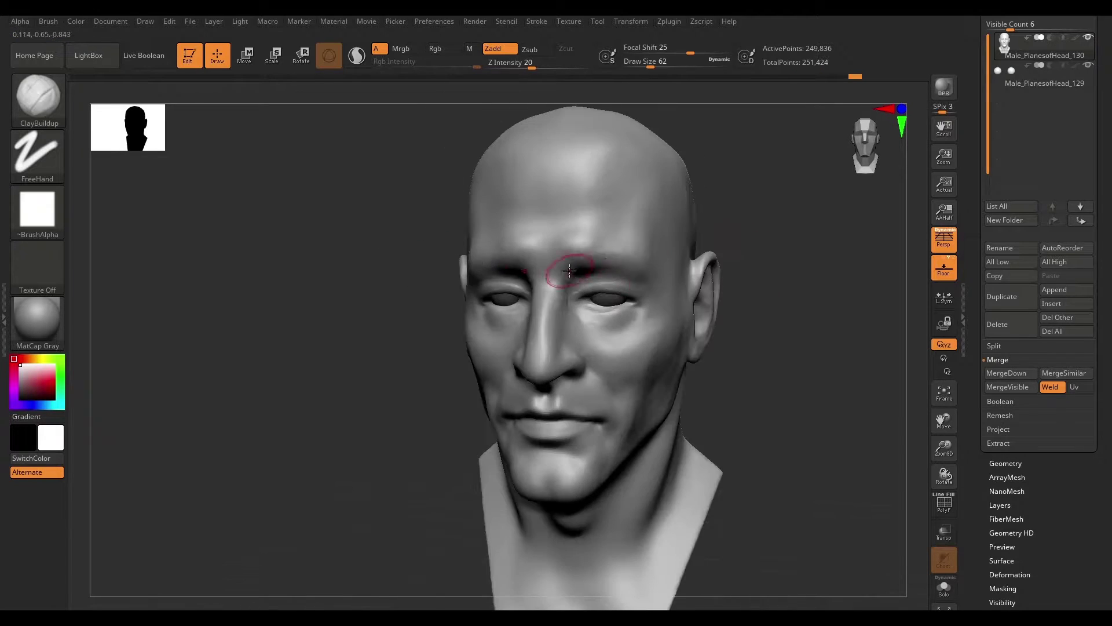
{"action": "right_click_drag", "start_coordinate": [773, 208], "coordinate": [788, 346]}
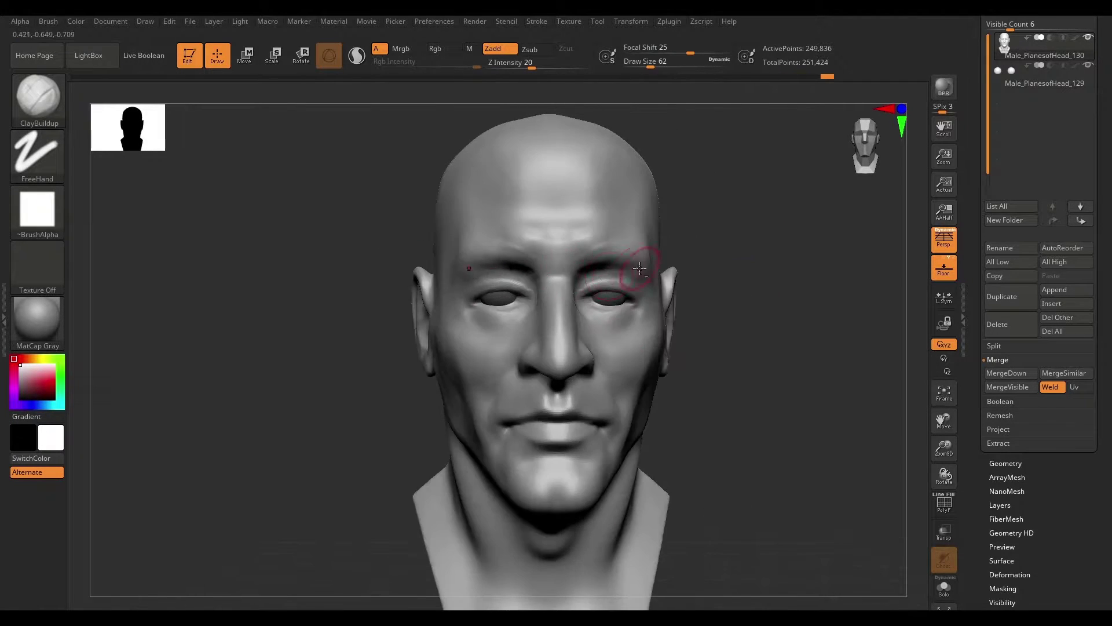
Pull the eyelids around the eyeballs with the Move brush from low and front views
{"action": "key", "text": "space"}
{"action": "key", "text": "space"}
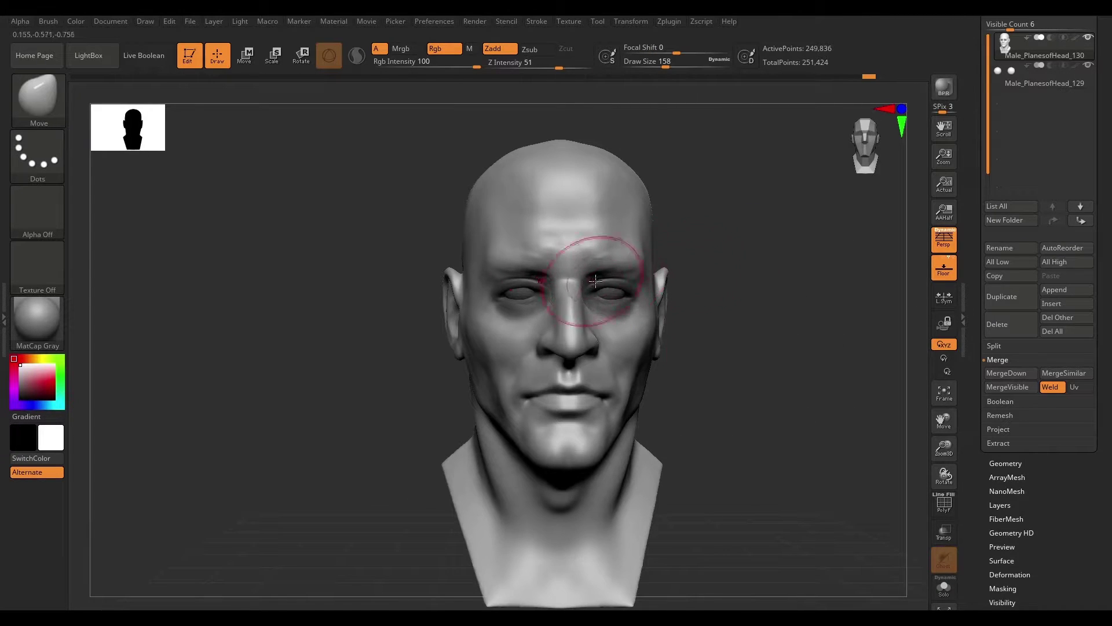
{"action": "right_click_drag", "start_coordinate": [737, 273], "coordinate": [799, 266]}
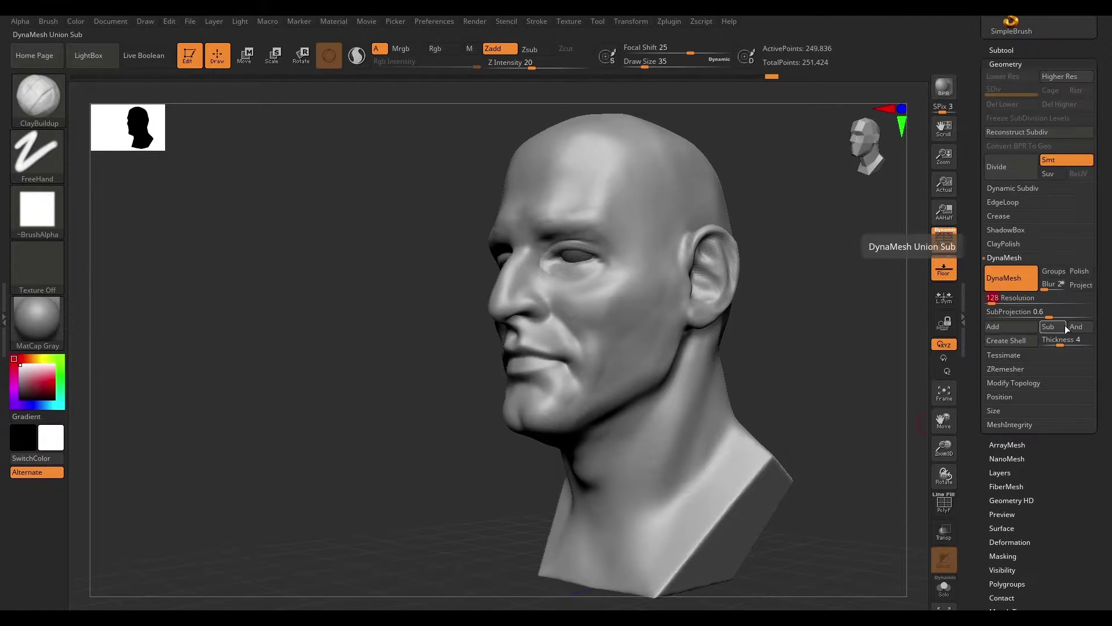
{"action": "left_click_drag", "start_coordinate": [826, 310], "coordinate": [784, 330], "text": "shift"}
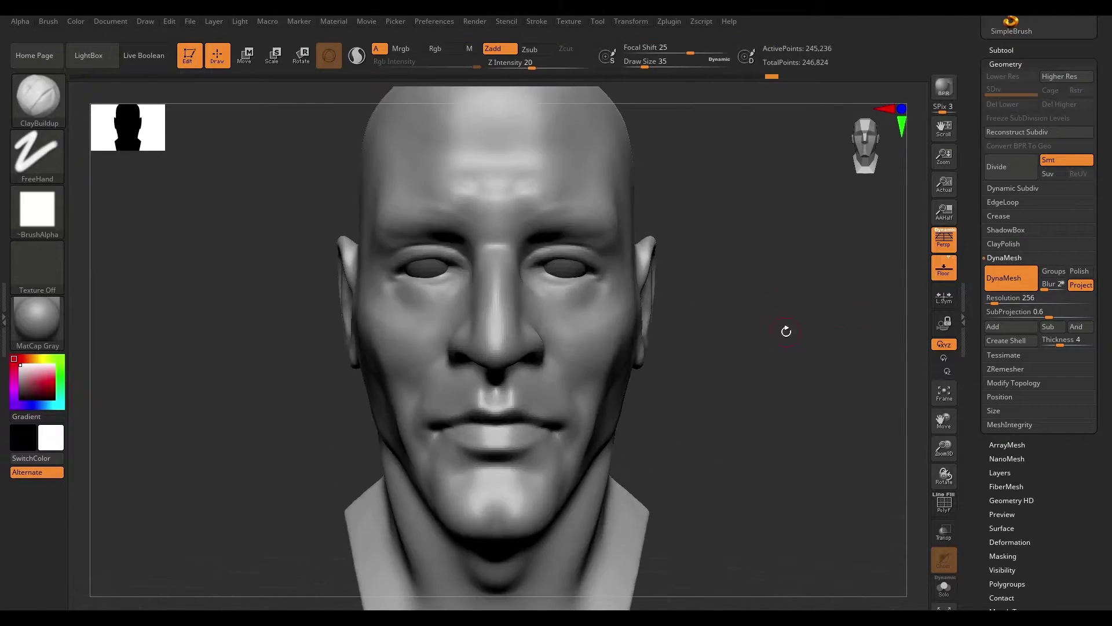
{"action": "key", "text": "b"}
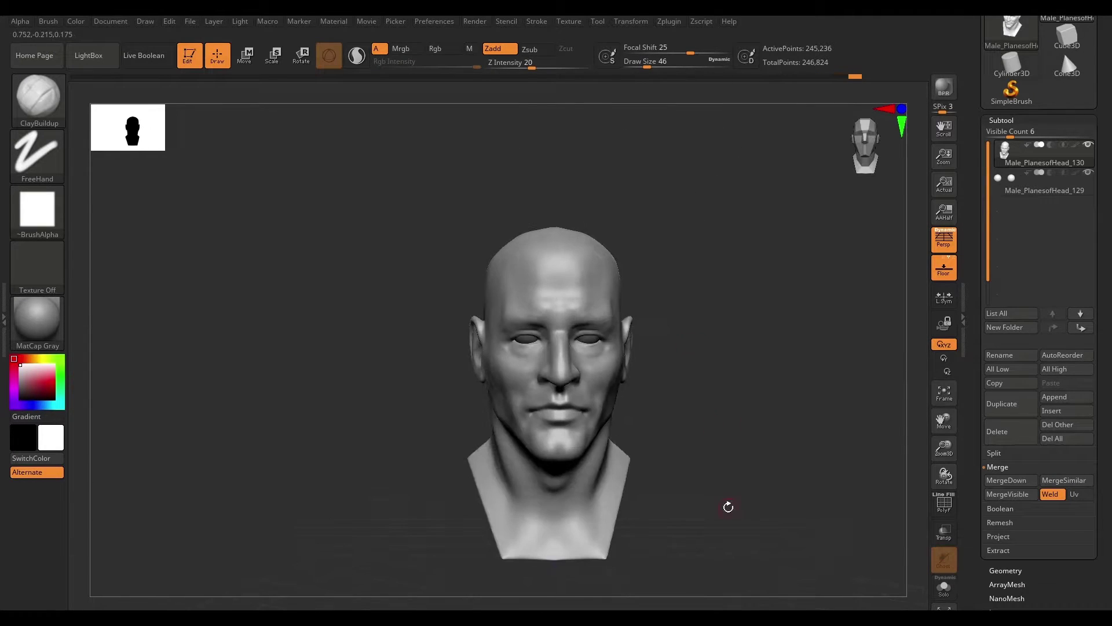
Review the head's shape from front, three-quarter and left profile views
{"action": "left_click_drag", "start_coordinate": [728, 507], "coordinate": [699, 341], "text": "alt"}
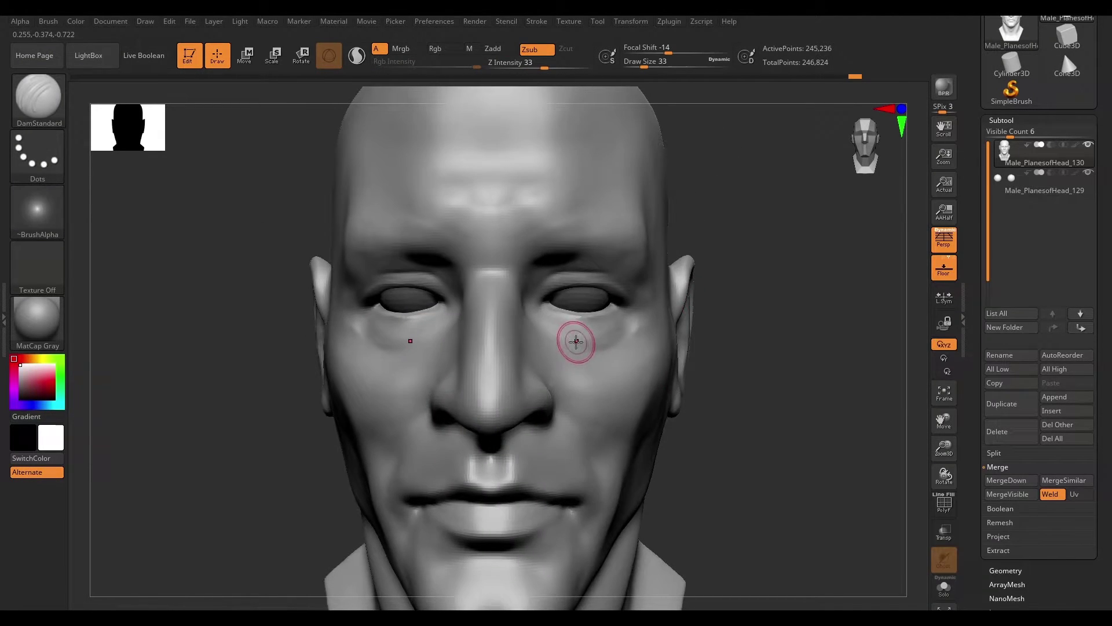
{"action": "right_click_drag", "start_coordinate": [576, 342], "coordinate": [604, 281]}
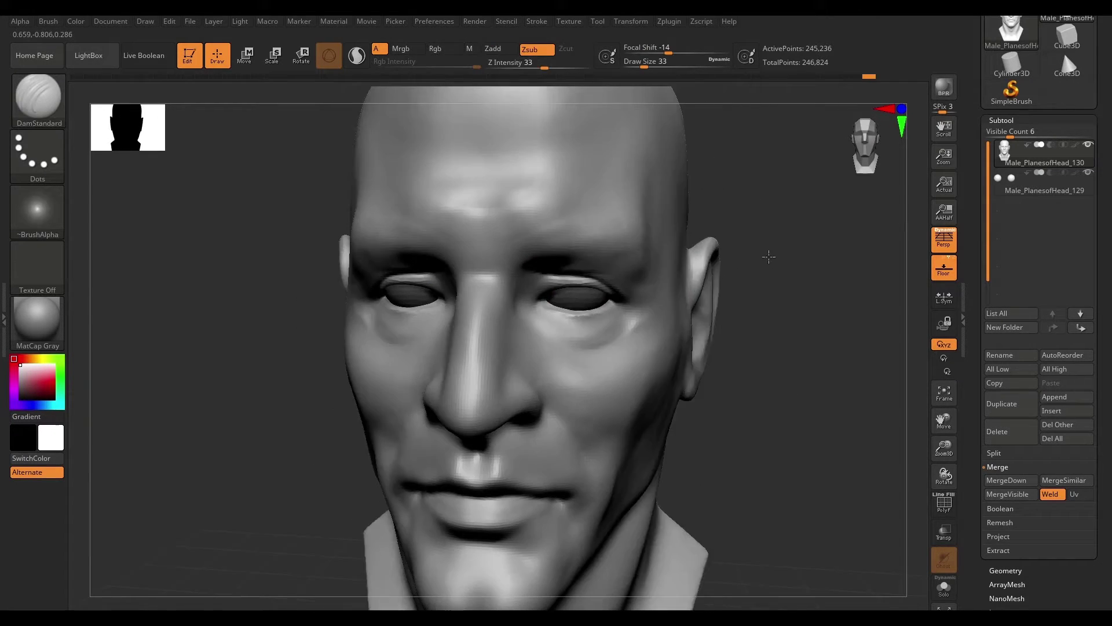
{"action": "right_click_drag", "start_coordinate": [504, 314], "coordinate": [750, 363]}
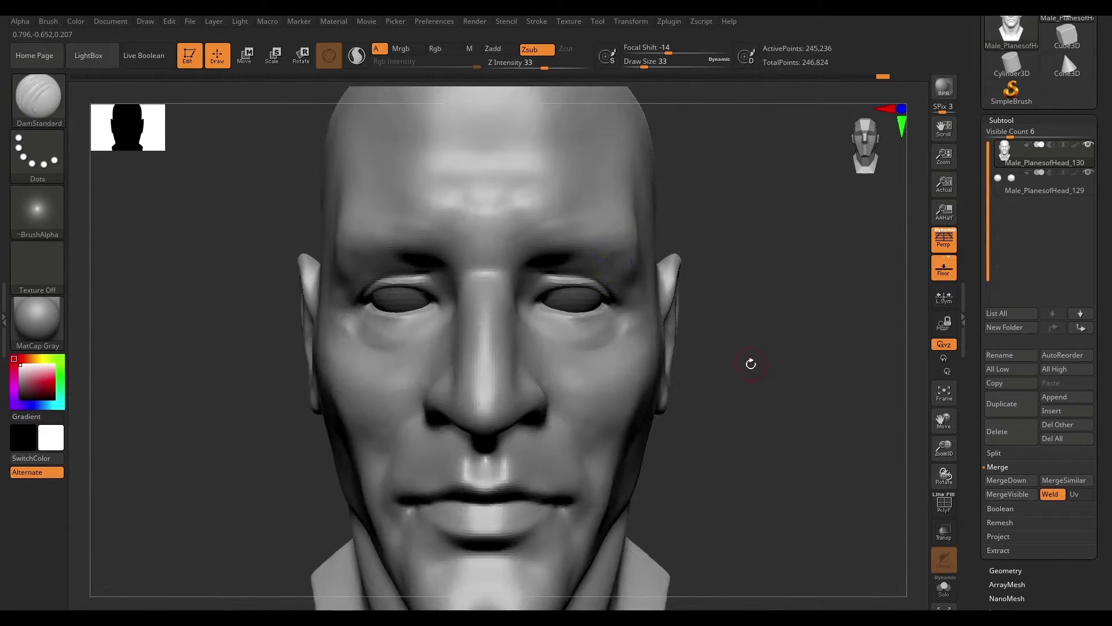
{"action": "mouse_move", "coordinate": [547, 283]}
{"action": "right_mouse_down"}
{"action": "mouse_move", "coordinate": [683, 330]}
{"action": "mouse_move", "coordinate": [761, 282]}
{"action": "right_mouse_up"}
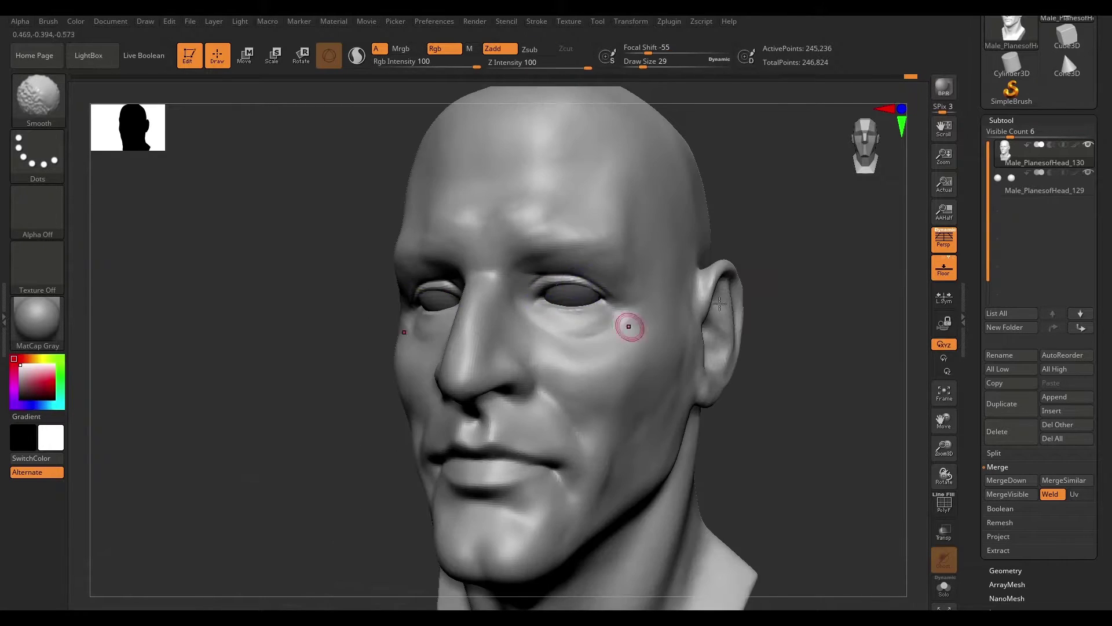
{"action": "left_click", "coordinate": [628, 322], "text": "alt"}
{"action": "mouse_move", "coordinate": [628, 323]}
{"action": "right_mouse_down"}
{"action": "mouse_move", "coordinate": [735, 315]}
{"action": "mouse_move", "coordinate": [840, 254]}
{"action": "right_mouse_up"}
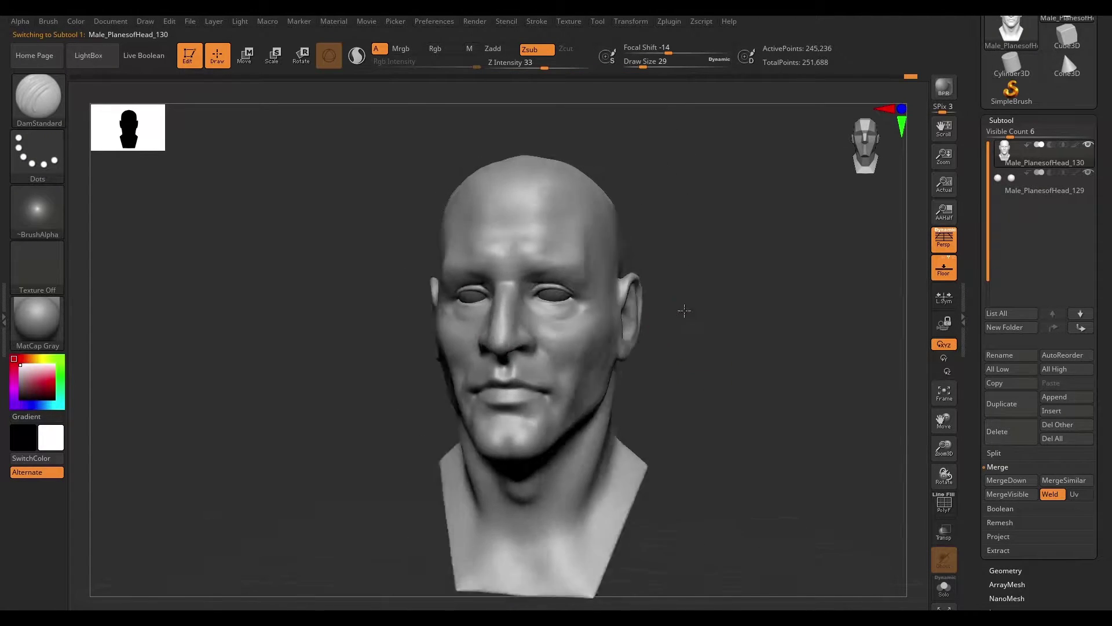
{"action": "mouse_move", "coordinate": [684, 312]}
{"action": "right_mouse_down"}
{"action": "mouse_move", "coordinate": [807, 261]}
{"action": "mouse_move", "coordinate": [690, 355]}
{"action": "mouse_move", "coordinate": [763, 278]}
{"action": "right_mouse_up"}
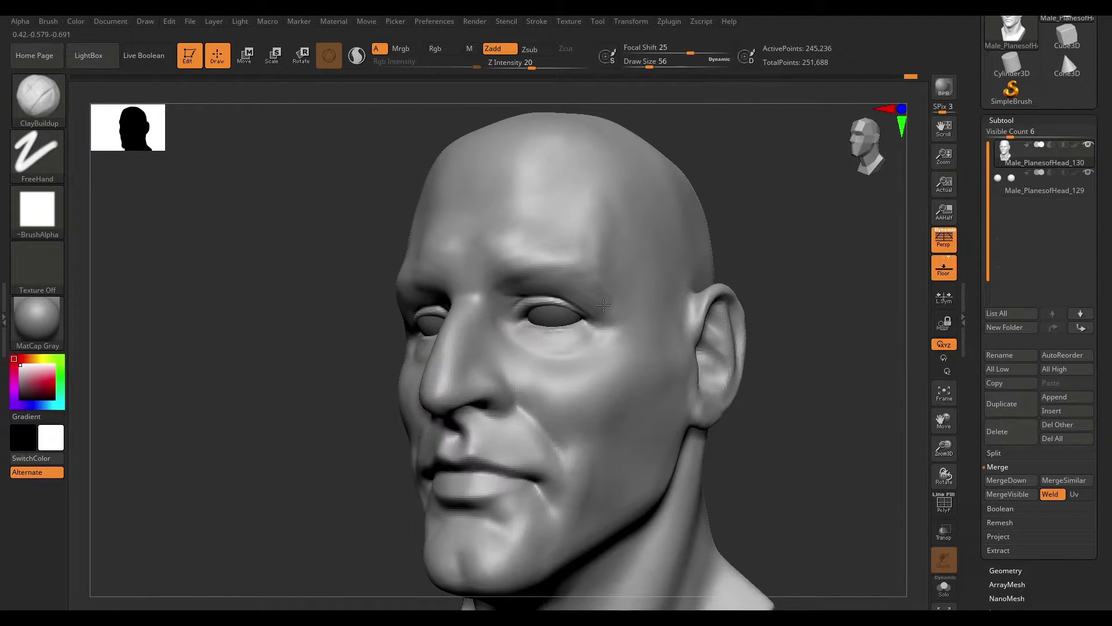
{"action": "right_click_drag", "start_coordinate": [603, 305], "coordinate": [520, 398]}
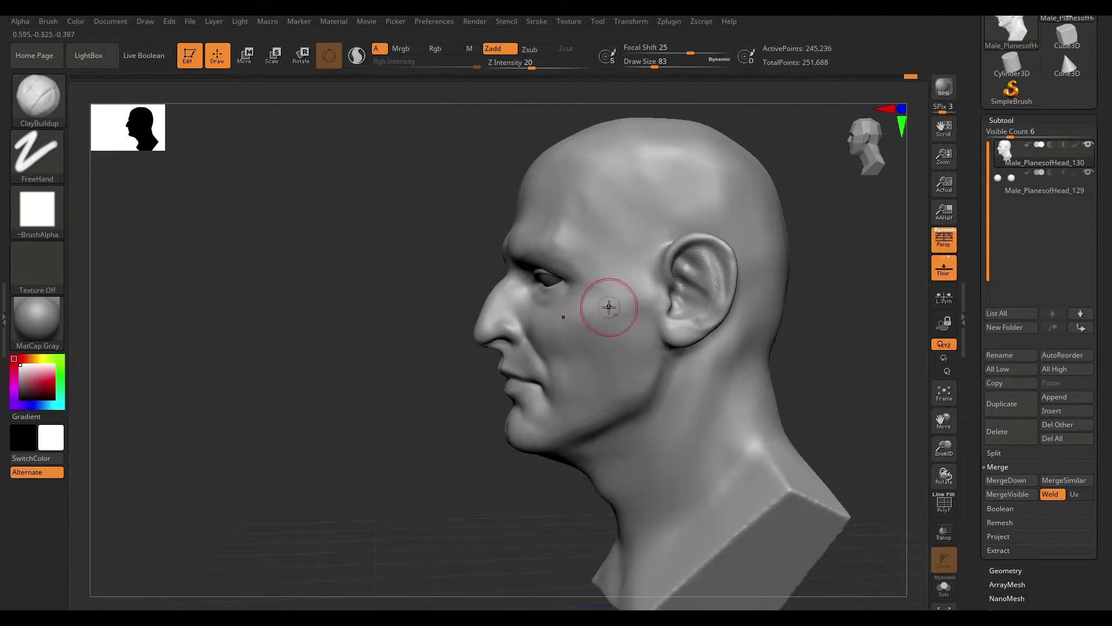
{"action": "mouse_move", "coordinate": [609, 307]}
{"action": "right_mouse_down"}
{"action": "mouse_move", "coordinate": [743, 310]}
{"action": "mouse_move", "coordinate": [794, 293]}
{"action": "mouse_move", "coordinate": [776, 323]}
{"action": "mouse_move", "coordinate": [571, 373]}
{"action": "mouse_move", "coordinate": [819, 338]}
{"action": "mouse_move", "coordinate": [548, 353]}
{"action": "right_mouse_up"}
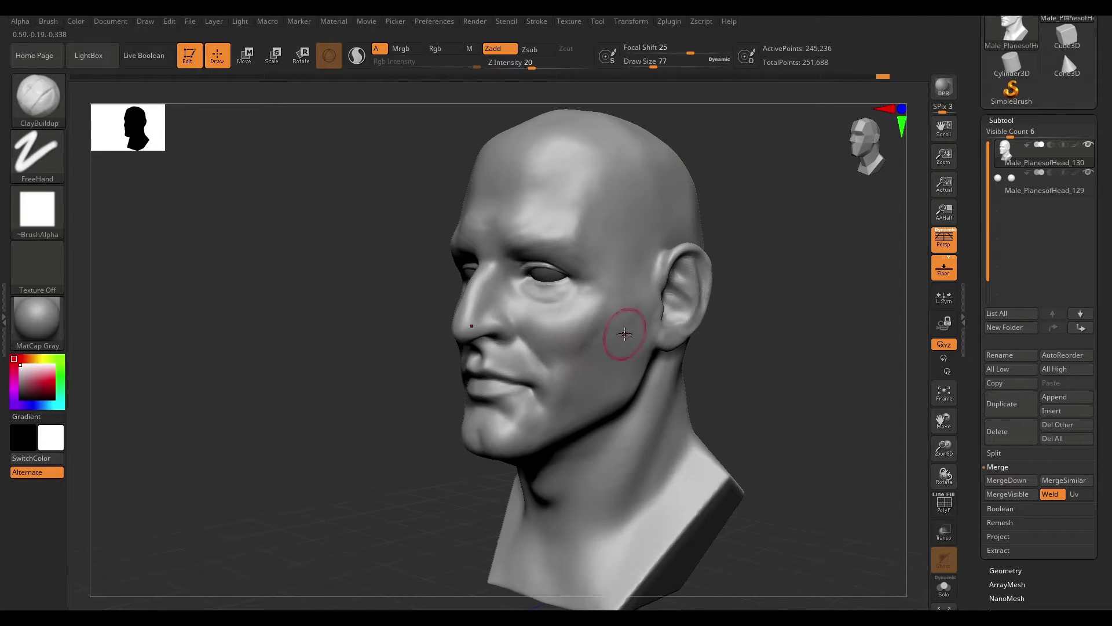
{"action": "mouse_move", "coordinate": [624, 334]}
{"action": "right_mouse_down"}
{"action": "mouse_move", "coordinate": [733, 342]}
{"action": "mouse_move", "coordinate": [631, 322]}
{"action": "mouse_move", "coordinate": [675, 347]}
{"action": "mouse_move", "coordinate": [714, 315]}
{"action": "right_mouse_up"}
Smooth the surface, then build up clay on the cheekbones with ClayBuildup
{"action": "key", "text": "space"}
{"action": "key", "text": "shift"}
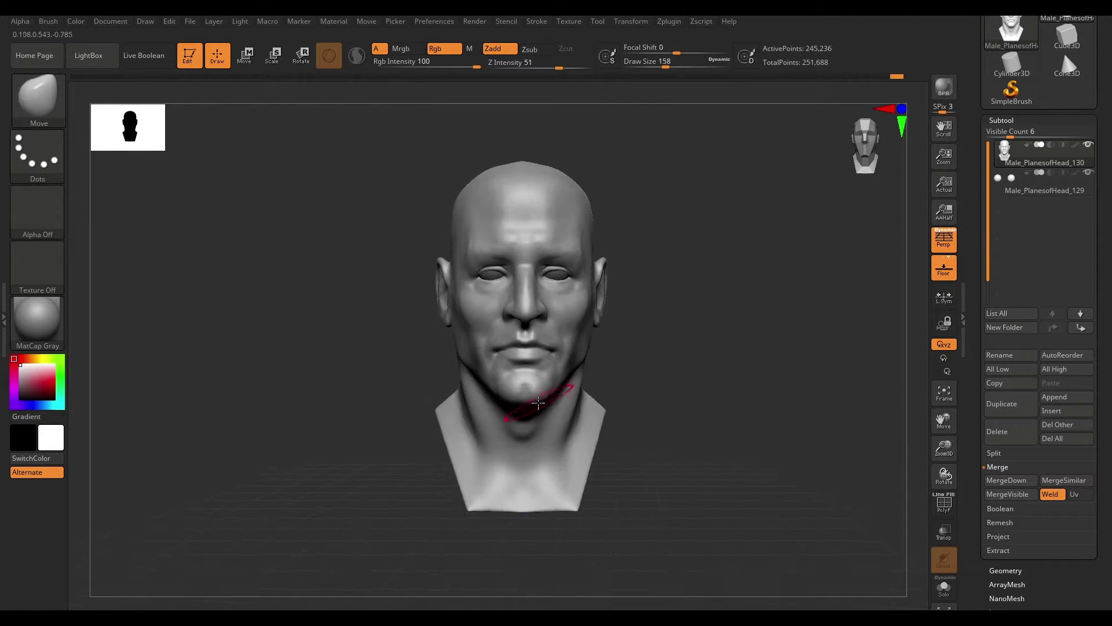
{"action": "right_click_drag", "start_coordinate": [538, 402], "coordinate": [583, 394]}
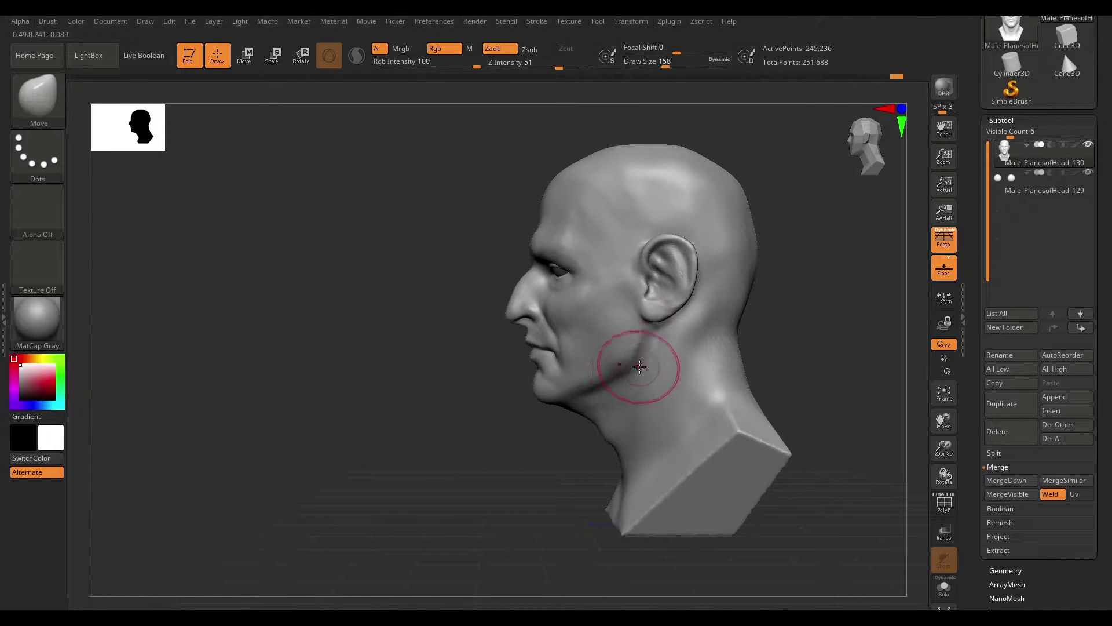
{"action": "right_click_drag", "start_coordinate": [633, 348], "coordinate": [724, 274]}
{"action": "key", "text": "b"}
{"action": "key", "text": "c"}
{"action": "key", "text": "b"}
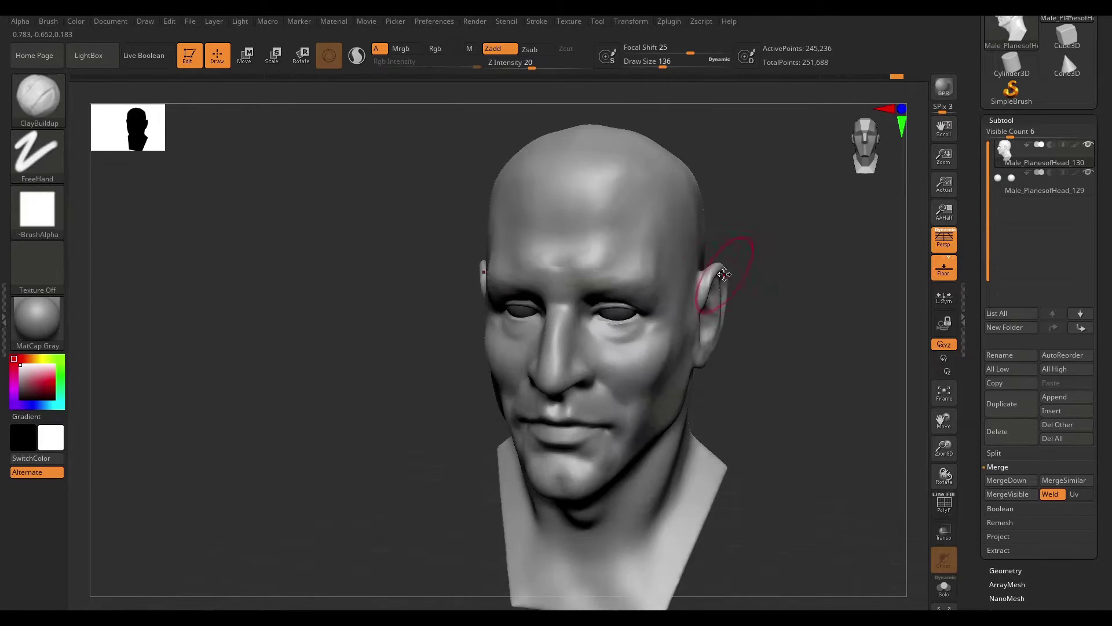
{"action": "right_click_drag", "start_coordinate": [640, 249], "coordinate": [741, 313]}
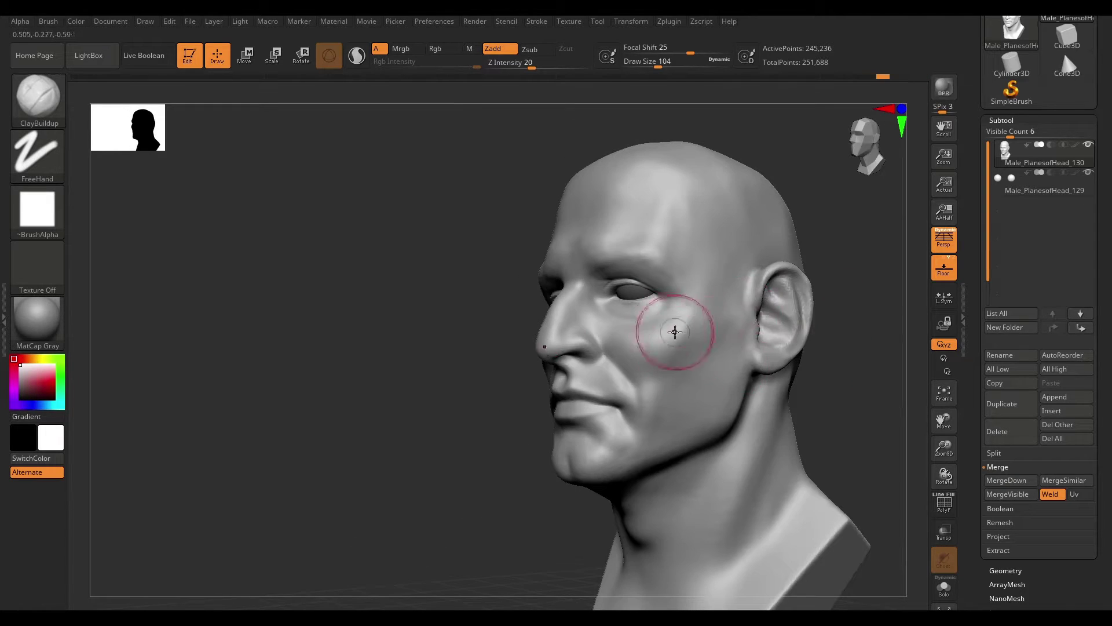
{"action": "mouse_move", "coordinate": [675, 331]}
{"action": "right_mouse_down"}
{"action": "mouse_move", "coordinate": [864, 313]}
{"action": "mouse_move", "coordinate": [578, 348]}
{"action": "right_mouse_up"}
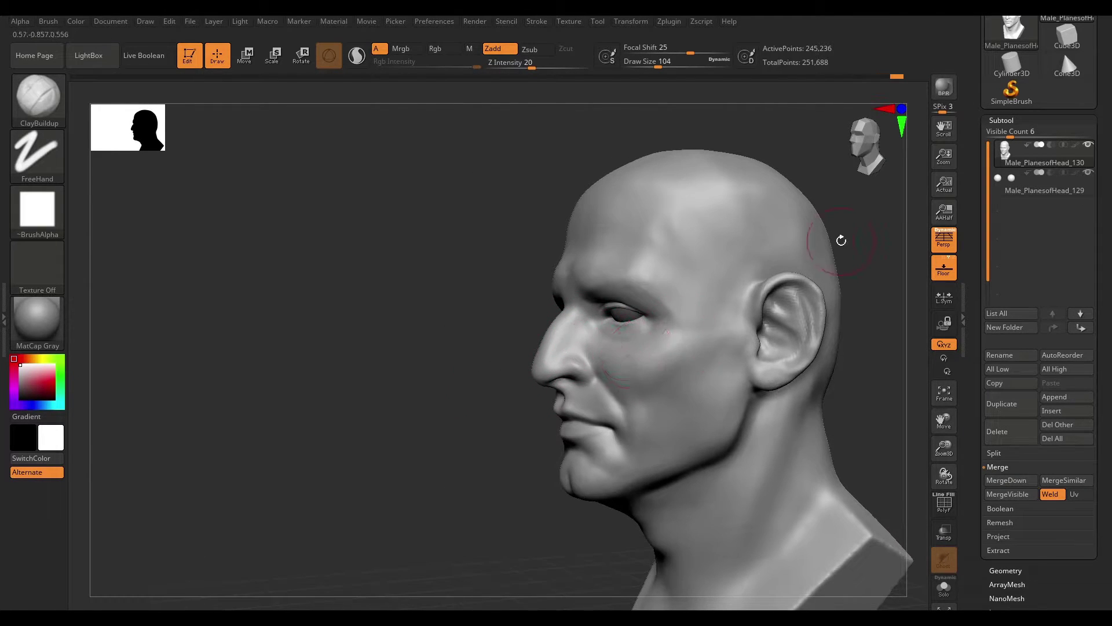
{"action": "mouse_move", "coordinate": [856, 351]}
{"action": "right_mouse_down"}
{"action": "mouse_move", "coordinate": [815, 343]}
{"action": "mouse_move", "coordinate": [862, 250]}
{"action": "mouse_move", "coordinate": [795, 335]}
{"action": "right_mouse_up"}
Carve sharp creases with DamStandard, brush size 56 then 23
{"action": "key", "text": "b"}
{"action": "key", "text": "d"}
{"action": "key", "text": "s"}
{"action": "key", "text": "space"}
{"action": "left_click_drag", "start_coordinate": [753, 320], "coordinate": [735, 320]}
{"action": "right_click_drag", "start_coordinate": [595, 335], "coordinate": [832, 322]}
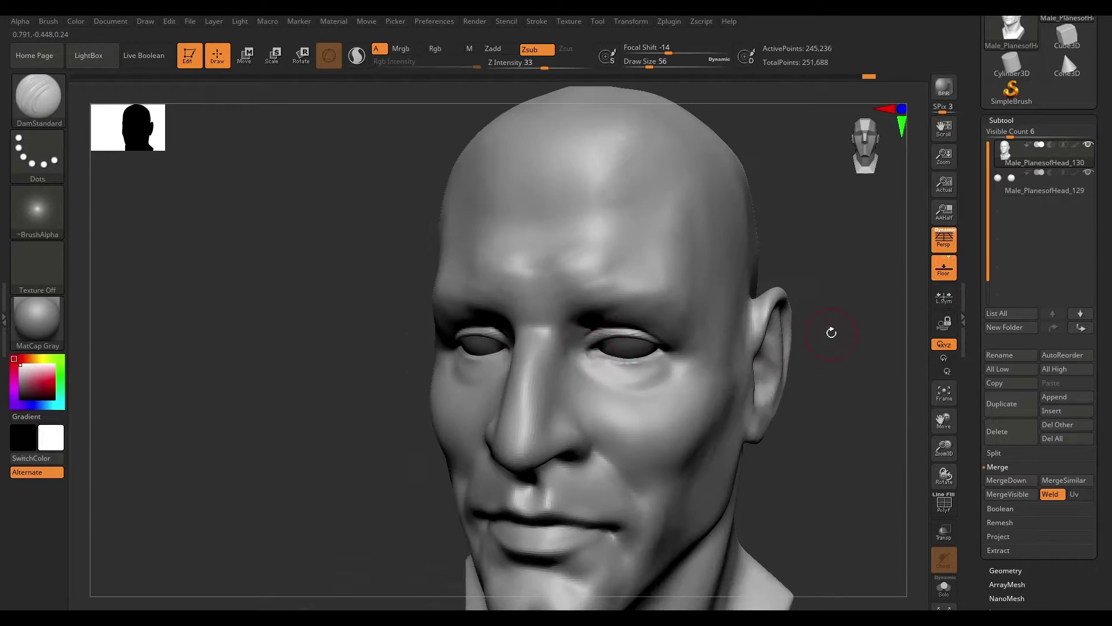
{"action": "right_click_drag", "start_coordinate": [670, 348], "coordinate": [795, 347]}
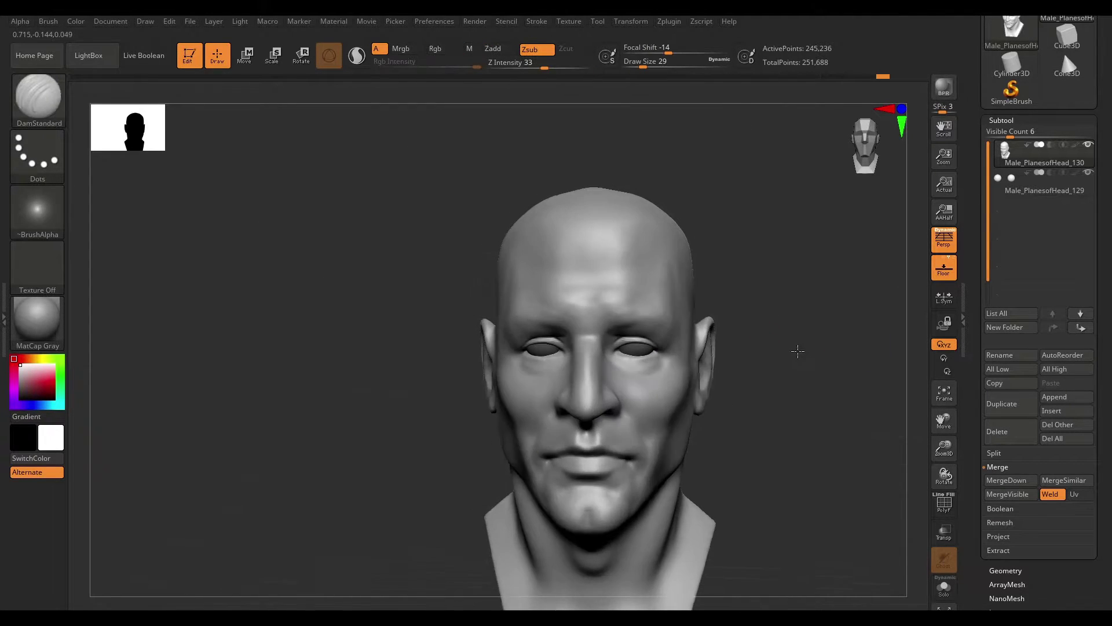
{"action": "key", "text": "space"}
{"action": "left_click_drag", "start_coordinate": [614, 341], "coordinate": [585, 342]}
{"action": "mouse_move", "coordinate": [753, 325]}
{"action": "right_mouse_down"}
{"action": "mouse_move", "coordinate": [874, 311]}
{"action": "mouse_move", "coordinate": [864, 409]}
{"action": "mouse_move", "coordinate": [727, 333]}
{"action": "right_mouse_up"}
Build up the cheeks and jaw with ClayBuildup at brush size 59
{"action": "key", "text": "b"}
{"action": "key", "text": "c"}
{"action": "key", "text": "b"}
{"action": "right_click_drag", "start_coordinate": [566, 308], "coordinate": [759, 370]}
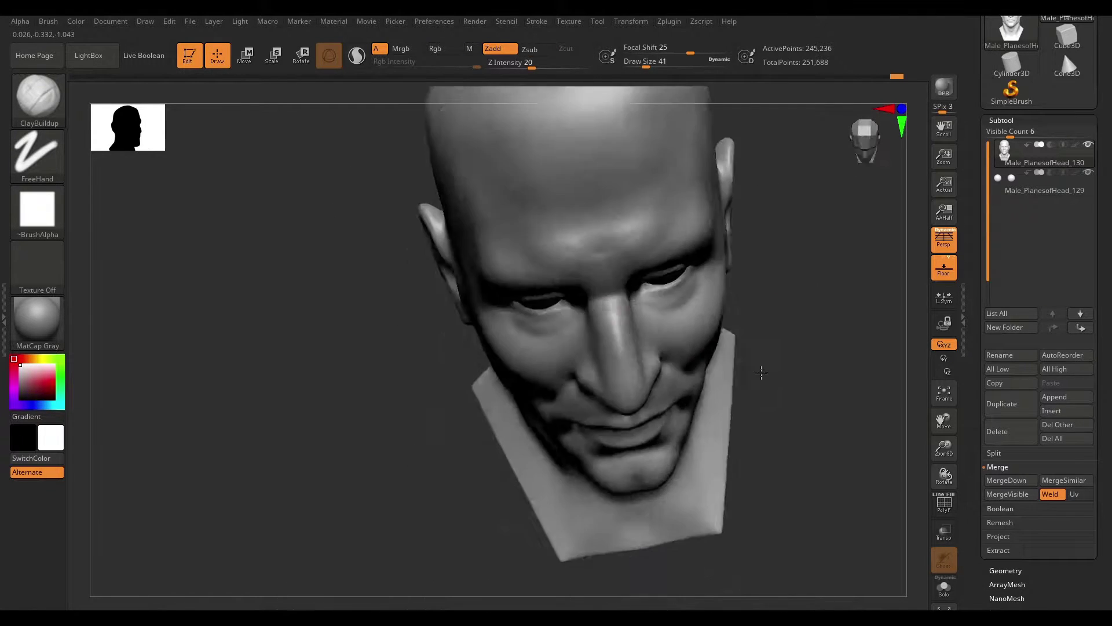
{"action": "key", "text": "space"}
{"action": "mouse_move", "coordinate": [672, 323]}
{"action": "left_mouse_down"}
{"action": "mouse_move", "coordinate": [692, 324]}
{"action": "mouse_move", "coordinate": [672, 323]}
{"action": "left_mouse_up"}
{"action": "mouse_move", "coordinate": [672, 323]}
{"action": "right_mouse_down"}
{"action": "mouse_move", "coordinate": [807, 330]}
{"action": "mouse_move", "coordinate": [637, 309]}
{"action": "mouse_move", "coordinate": [658, 373]}
{"action": "right_mouse_up"}
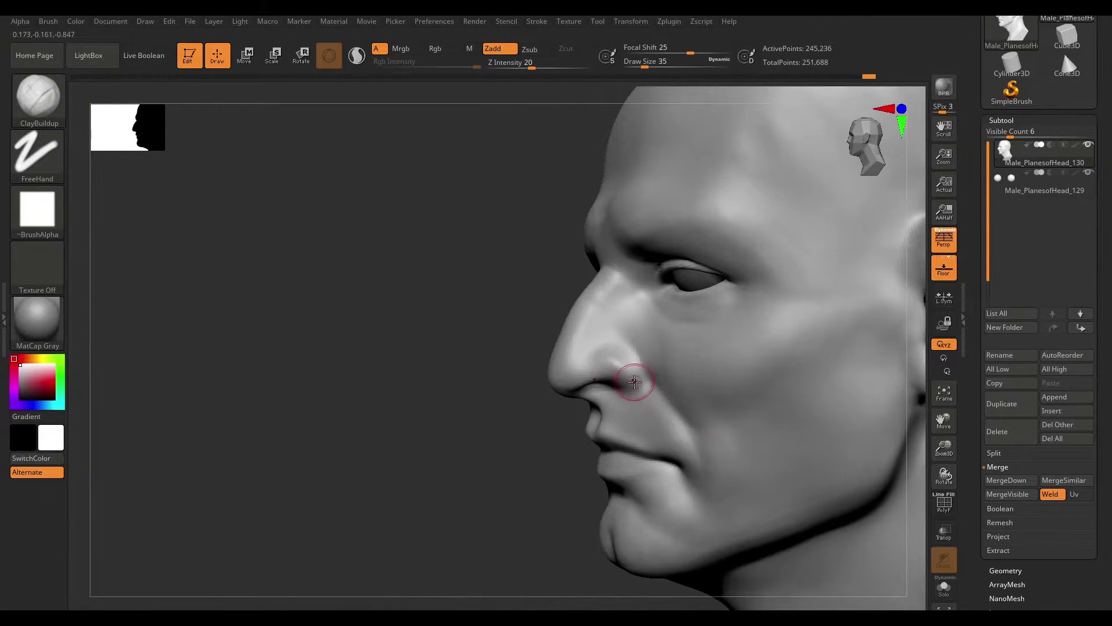
{"action": "right_click_drag", "start_coordinate": [480, 413], "coordinate": [542, 389]}
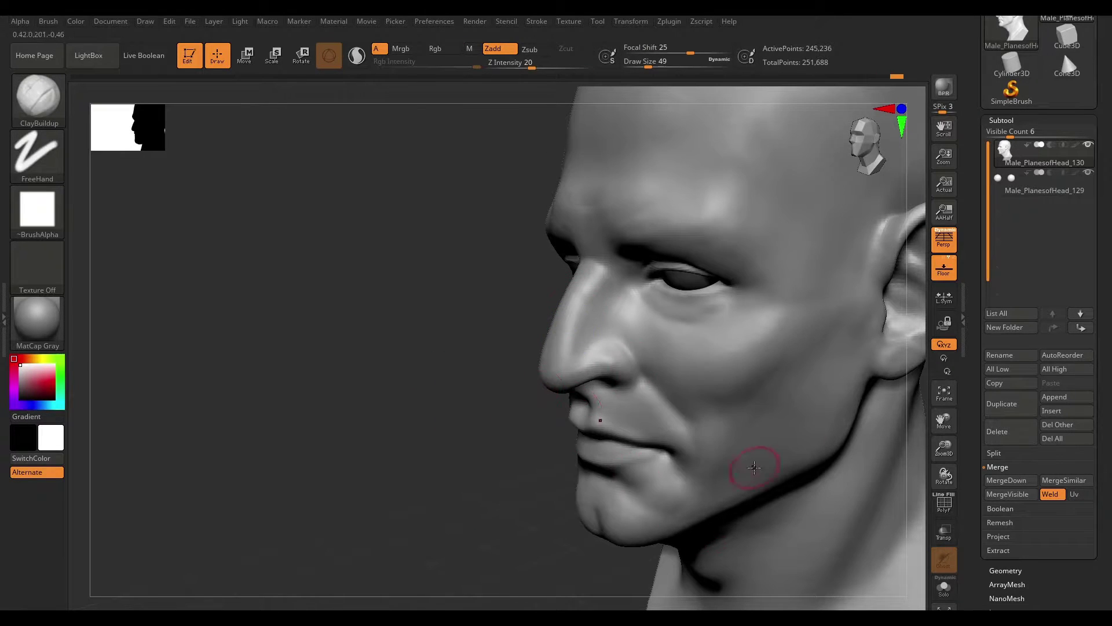
Alternate DamStandard and ClayBuildup to deepen the nasolabial folds and mouth corners
{"action": "key", "text": "b"}
{"action": "key", "text": "d"}
{"action": "key", "text": "s"}
{"action": "mouse_move", "coordinate": [754, 467]}
{"action": "right_mouse_down"}
{"action": "mouse_move", "coordinate": [633, 427]}
{"action": "mouse_move", "coordinate": [640, 390]}
{"action": "mouse_move", "coordinate": [598, 388]}
{"action": "mouse_move", "coordinate": [803, 405]}
{"action": "right_mouse_up"}
{"action": "mouse_move", "coordinate": [505, 395]}
{"action": "right_mouse_down"}
{"action": "mouse_move", "coordinate": [640, 343]}
{"action": "mouse_move", "coordinate": [839, 384]}
{"action": "mouse_move", "coordinate": [819, 357]}
{"action": "mouse_move", "coordinate": [775, 395]}
{"action": "mouse_move", "coordinate": [730, 400]}
{"action": "right_mouse_up"}
{"action": "key", "text": "b"}
{"action": "key", "text": "c"}
{"action": "key", "text": "b"}
{"action": "right_click_drag", "start_coordinate": [707, 338], "coordinate": [497, 379]}
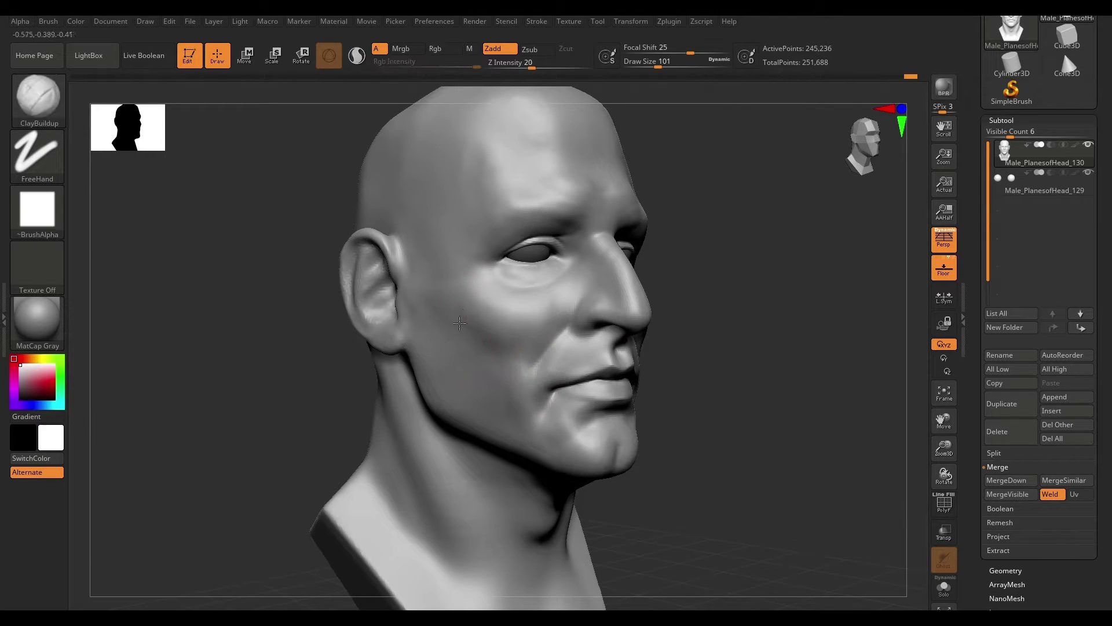
{"action": "mouse_move", "coordinate": [500, 329]}
{"action": "right_mouse_down", "text": "shift"}
{"action": "mouse_move", "coordinate": [701, 380]}
{"action": "mouse_move", "coordinate": [725, 367]}
{"action": "mouse_move", "coordinate": [596, 427]}
{"action": "mouse_move", "coordinate": [559, 411]}
{"action": "mouse_move", "coordinate": [618, 400]}
{"action": "mouse_move", "coordinate": [576, 422]}
{"action": "mouse_move", "coordinate": [632, 418]}
{"action": "right_mouse_up", "text": "shift"}
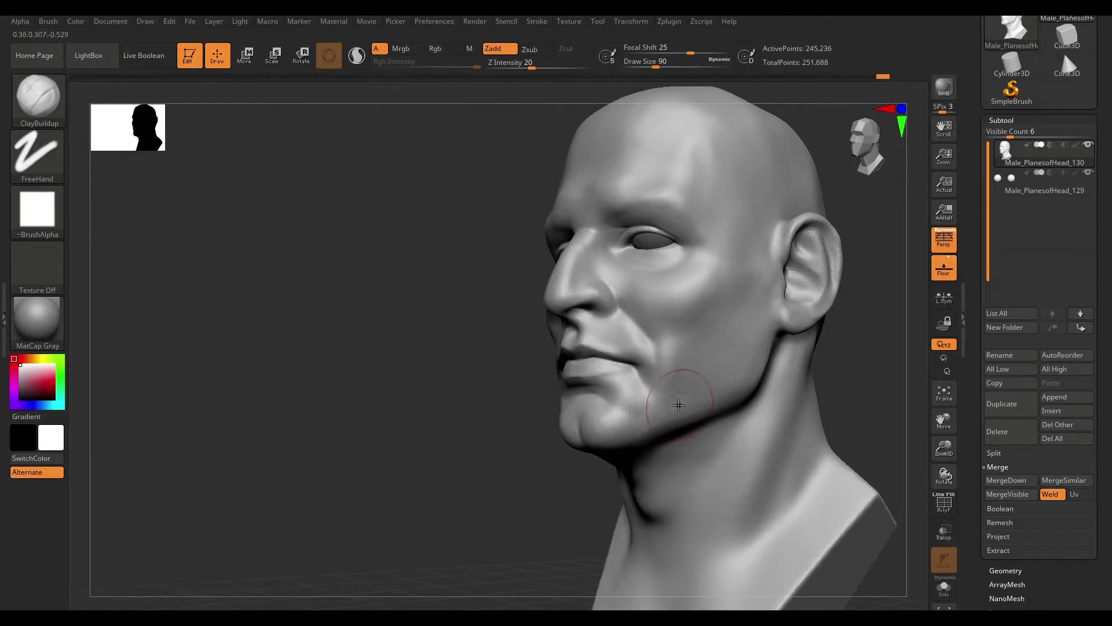
{"action": "mouse_move", "coordinate": [752, 394]}
{"action": "right_mouse_down"}
{"action": "mouse_move", "coordinate": [869, 377]}
{"action": "mouse_move", "coordinate": [790, 345]}
{"action": "right_mouse_up"}
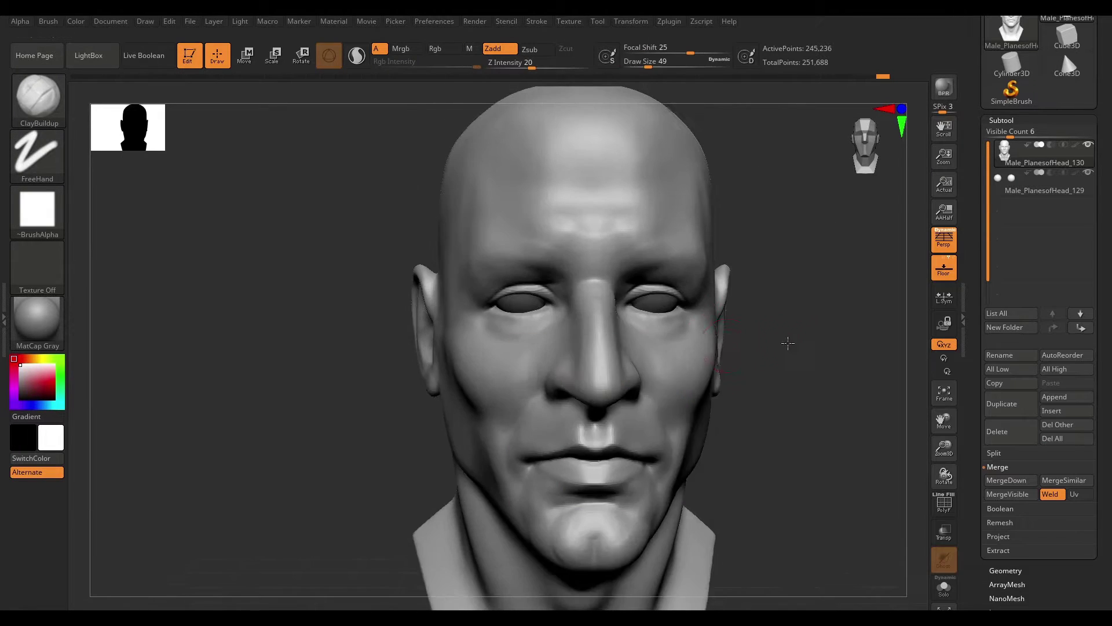
{"action": "mouse_move", "coordinate": [541, 380]}
{"action": "right_mouse_down"}
{"action": "mouse_move", "coordinate": [717, 380]}
{"action": "mouse_move", "coordinate": [779, 358]}
{"action": "mouse_move", "coordinate": [736, 394]}
{"action": "mouse_move", "coordinate": [731, 363]}
{"action": "mouse_move", "coordinate": [640, 454]}
{"action": "mouse_move", "coordinate": [565, 388]}
{"action": "mouse_move", "coordinate": [827, 367]}
{"action": "right_mouse_up"}
Carve further DamStandard creases around the chin, eye corners and forehead
{"action": "key", "text": "b"}
{"action": "key", "text": "d"}
{"action": "key", "text": "s"}
{"action": "key", "text": "b"}
{"action": "key", "text": "Escape"}
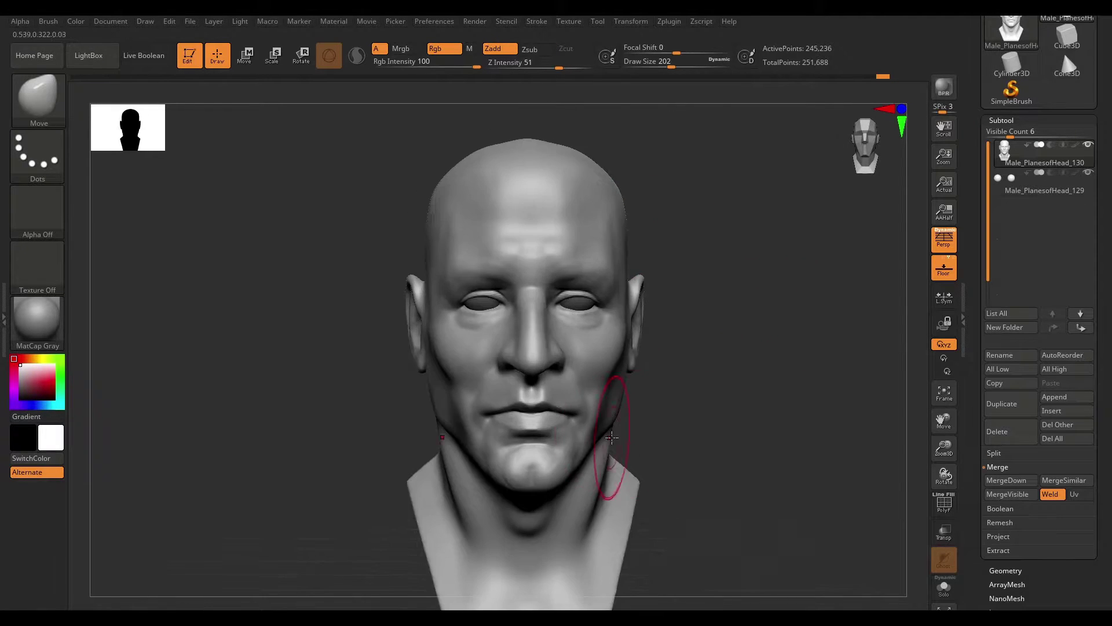
{"action": "mouse_move", "coordinate": [609, 435]}
{"action": "right_mouse_down", "text": "shift"}
{"action": "mouse_move", "coordinate": [666, 410]}
{"action": "mouse_move", "coordinate": [702, 433]}
{"action": "mouse_move", "coordinate": [739, 365]}
{"action": "mouse_move", "coordinate": [790, 392]}
{"action": "mouse_move", "coordinate": [772, 307]}
{"action": "mouse_move", "coordinate": [694, 358]}
{"action": "right_mouse_up", "text": "shift"}
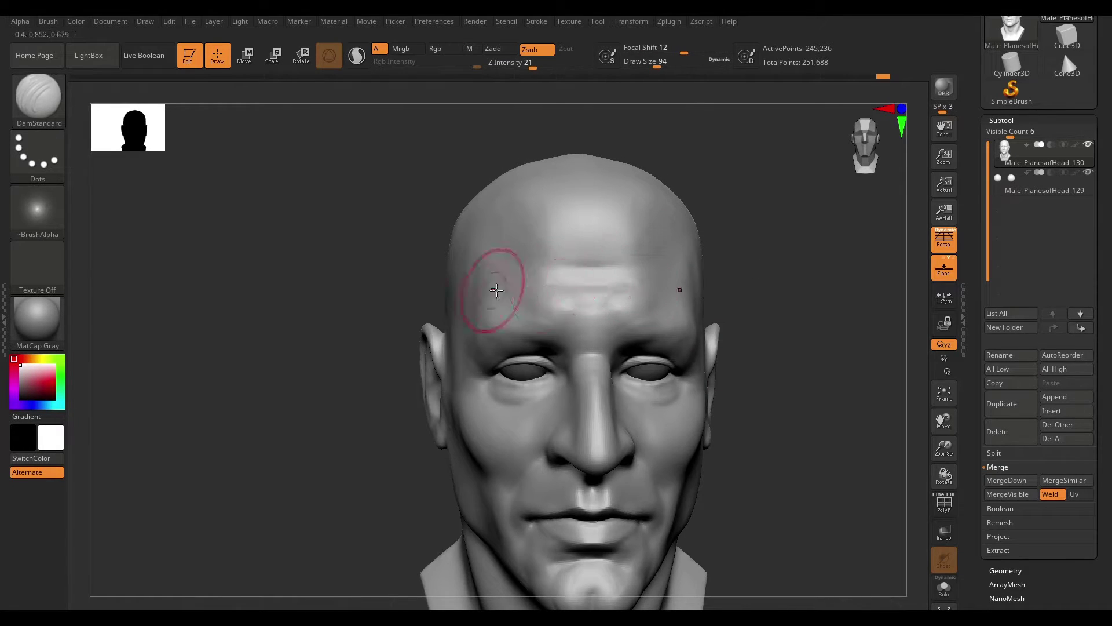
Build up a band of clay across the forehead with ClayBuildup
{"action": "mouse_move", "coordinate": [497, 290]}
{"action": "right_mouse_down"}
{"action": "mouse_move", "coordinate": [666, 354]}
{"action": "mouse_move", "coordinate": [575, 359]}
{"action": "mouse_move", "coordinate": [622, 346]}
{"action": "mouse_move", "coordinate": [585, 327]}
{"action": "right_mouse_up"}
{"action": "key", "text": "b"}
{"action": "key", "text": "c"}
{"action": "key", "text": "b"}
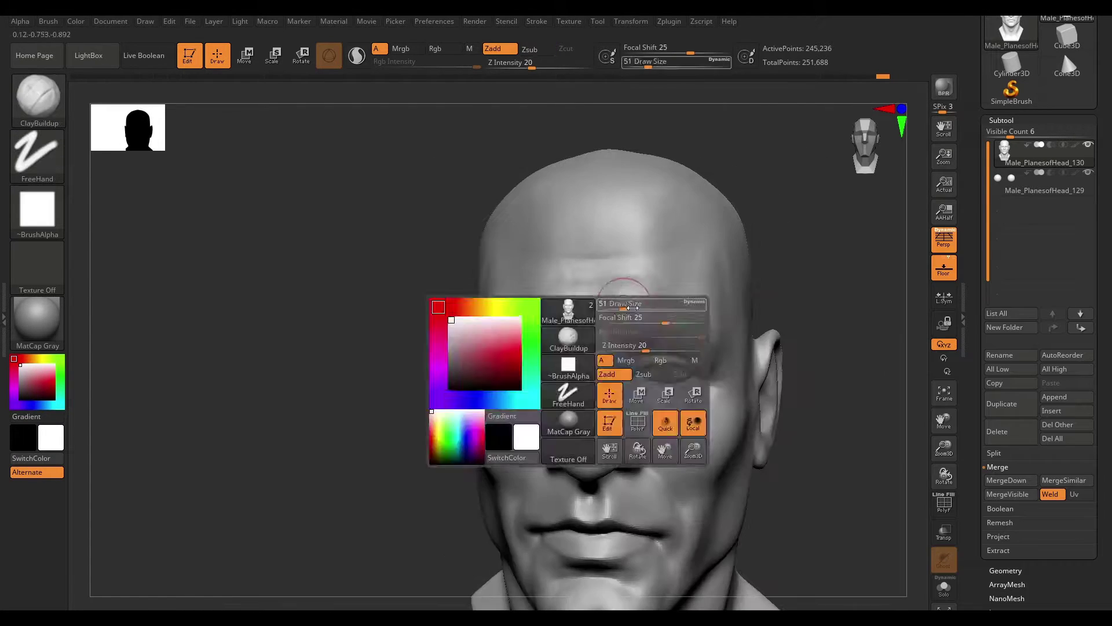
{"action": "left_click_drag", "start_coordinate": [638, 275], "coordinate": [556, 272]}
{"action": "mouse_move", "coordinate": [724, 319]}
{"action": "right_mouse_down"}
{"action": "mouse_move", "coordinate": [771, 316]}
{"action": "mouse_move", "coordinate": [640, 390]}
{"action": "mouse_move", "coordinate": [603, 265]}
{"action": "mouse_move", "coordinate": [546, 290]}
{"action": "mouse_move", "coordinate": [704, 250]}
{"action": "mouse_move", "coordinate": [702, 236]}
{"action": "mouse_move", "coordinate": [661, 309]}
{"action": "right_mouse_up"}
{"action": "mouse_move", "coordinate": [783, 354]}
{"action": "right_mouse_down"}
{"action": "mouse_move", "coordinate": [534, 352]}
{"action": "mouse_move", "coordinate": [783, 366]}
{"action": "mouse_move", "coordinate": [651, 460]}
{"action": "mouse_move", "coordinate": [534, 398]}
{"action": "mouse_move", "coordinate": [537, 476]}
{"action": "mouse_move", "coordinate": [521, 384]}
{"action": "mouse_move", "coordinate": [566, 390]}
{"action": "mouse_move", "coordinate": [603, 427]}
{"action": "mouse_move", "coordinate": [626, 390]}
{"action": "right_mouse_up"}
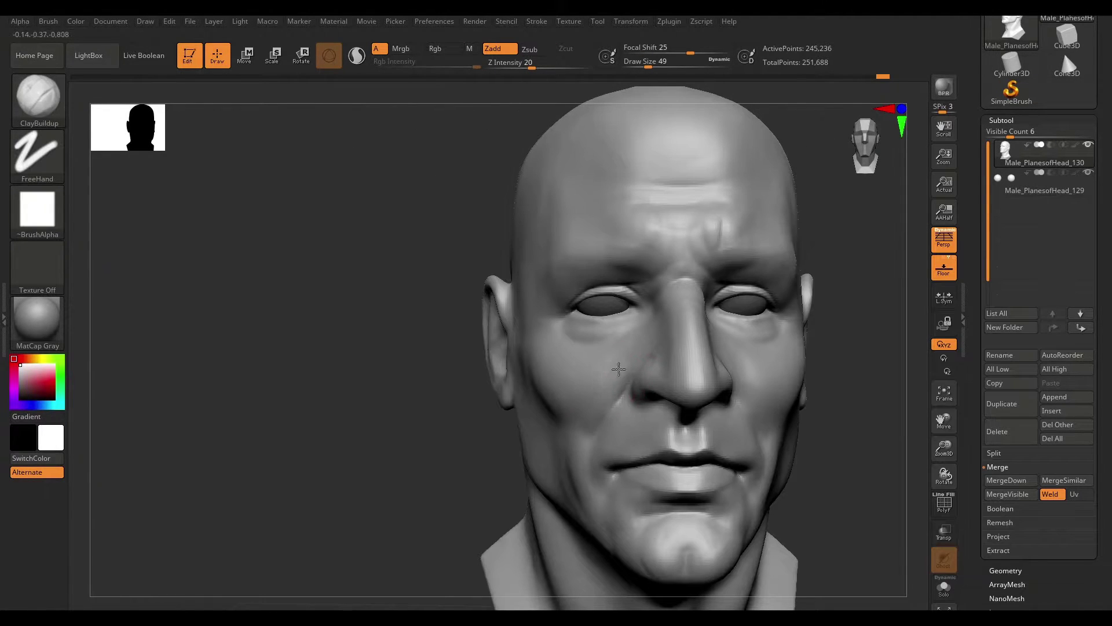
{"action": "right_click_drag", "start_coordinate": [636, 347], "coordinate": [672, 379]}
Add more clay to the brow and cheek planes from a left three-quarter view
{"action": "key", "text": "b"}
{"action": "key", "text": "c"}
{"action": "key", "text": "b"}
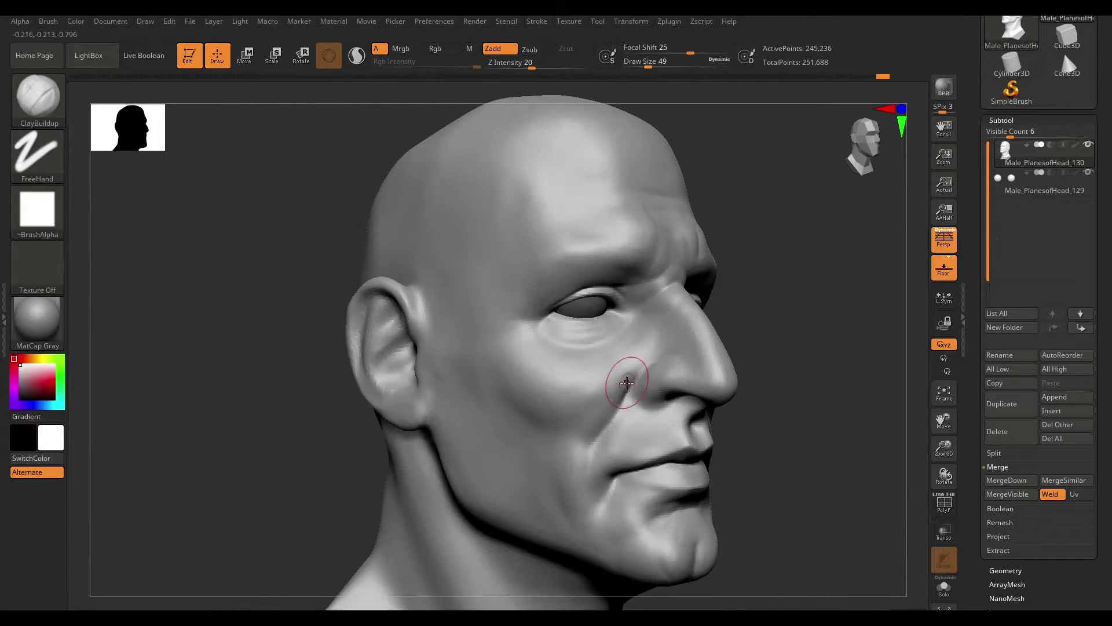
{"action": "mouse_move", "coordinate": [618, 417]}
{"action": "right_mouse_down"}
{"action": "mouse_move", "coordinate": [852, 385]}
{"action": "mouse_move", "coordinate": [527, 346]}
{"action": "mouse_move", "coordinate": [745, 377]}
{"action": "mouse_move", "coordinate": [735, 412]}
{"action": "mouse_move", "coordinate": [591, 385]}
{"action": "mouse_move", "coordinate": [553, 357]}
{"action": "mouse_move", "coordinate": [769, 439]}
{"action": "mouse_move", "coordinate": [533, 398]}
{"action": "mouse_move", "coordinate": [747, 411]}
{"action": "mouse_move", "coordinate": [712, 265]}
{"action": "mouse_move", "coordinate": [626, 271]}
{"action": "right_mouse_up"}
Adjust shapes with Move and carve horizontal forehead wrinkles with DamStandard
{"action": "key", "text": "b"}
{"action": "key", "text": "m"}
{"action": "key", "text": "v"}
{"action": "key", "text": "b"}
{"action": "key", "text": "d"}
{"action": "key", "text": "s"}
{"action": "key", "text": "space"}
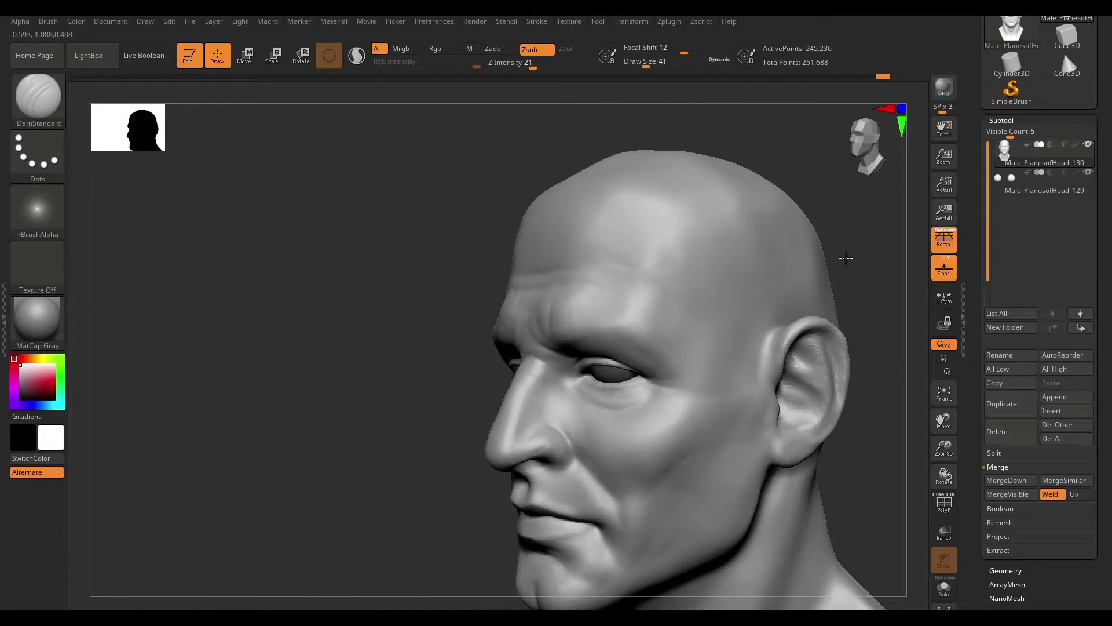
{"action": "mouse_move", "coordinate": [846, 257]}
{"action": "right_mouse_down"}
{"action": "mouse_move", "coordinate": [772, 310]}
{"action": "mouse_move", "coordinate": [747, 291]}
{"action": "mouse_move", "coordinate": [776, 258]}
{"action": "mouse_move", "coordinate": [724, 287]}
{"action": "mouse_move", "coordinate": [714, 266]}
{"action": "mouse_move", "coordinate": [758, 383]}
{"action": "mouse_move", "coordinate": [739, 342]}
{"action": "mouse_move", "coordinate": [747, 348]}
{"action": "right_mouse_up"}
{"action": "left_click", "coordinate": [240, 21]}
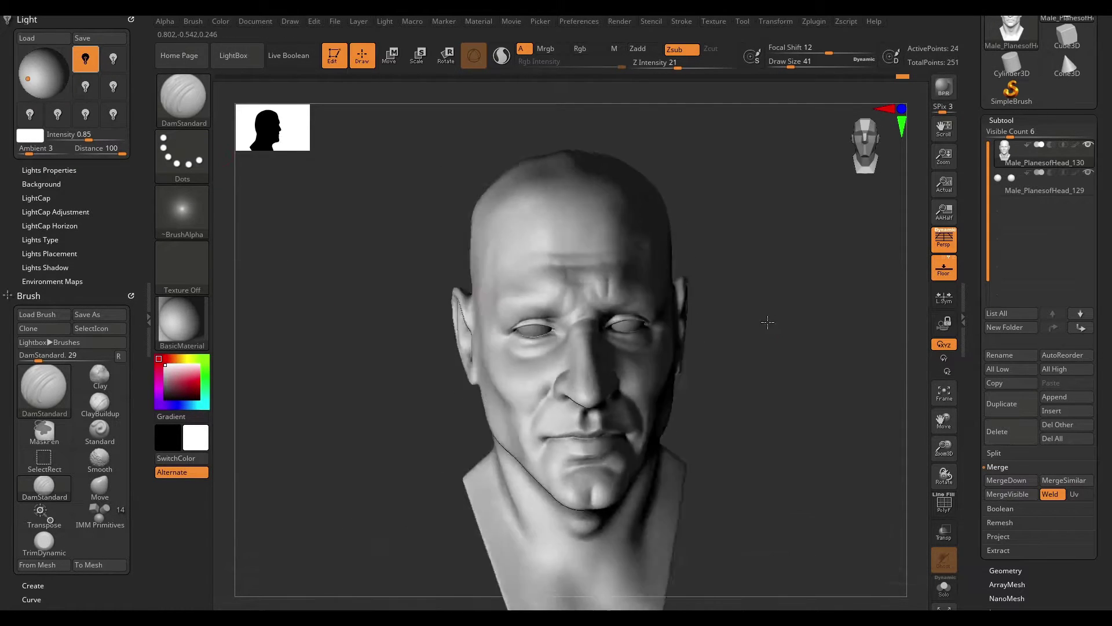
{"action": "right_click_drag", "start_coordinate": [767, 322], "coordinate": [753, 301]}
{"action": "left_click", "coordinate": [45, 80]}
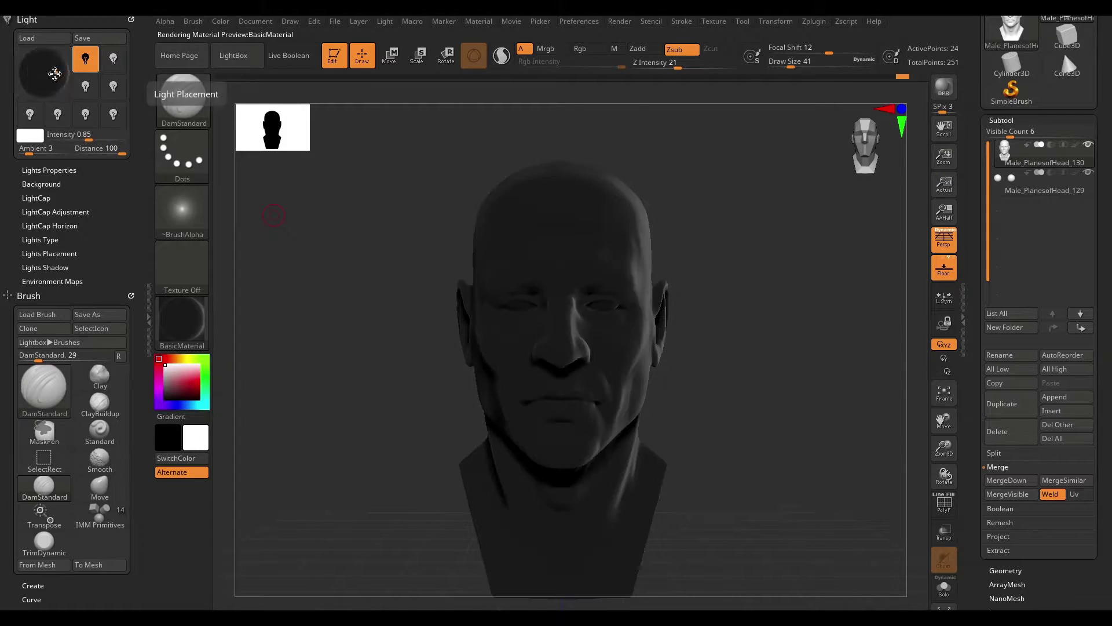
{"action": "mouse_move", "coordinate": [818, 276]}
{"action": "right_mouse_down"}
{"action": "mouse_move", "coordinate": [590, 275]}
{"action": "mouse_move", "coordinate": [587, 329]}
{"action": "right_mouse_up"}
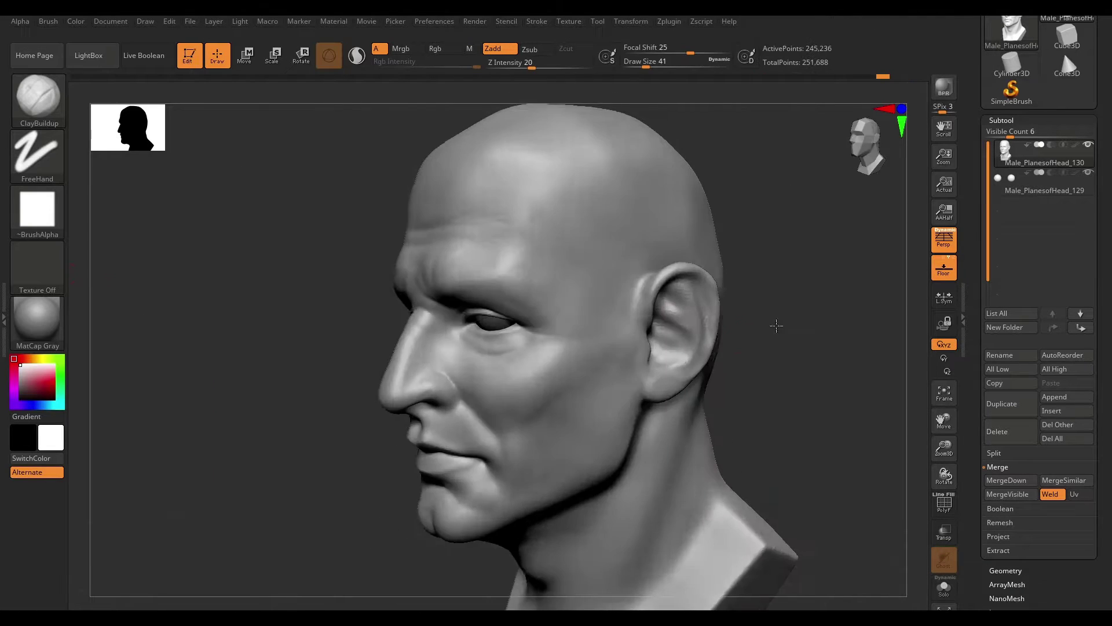
Sculpt the ear's helix and inner-bowl folds in close left profile
{"action": "key", "text": "b"}
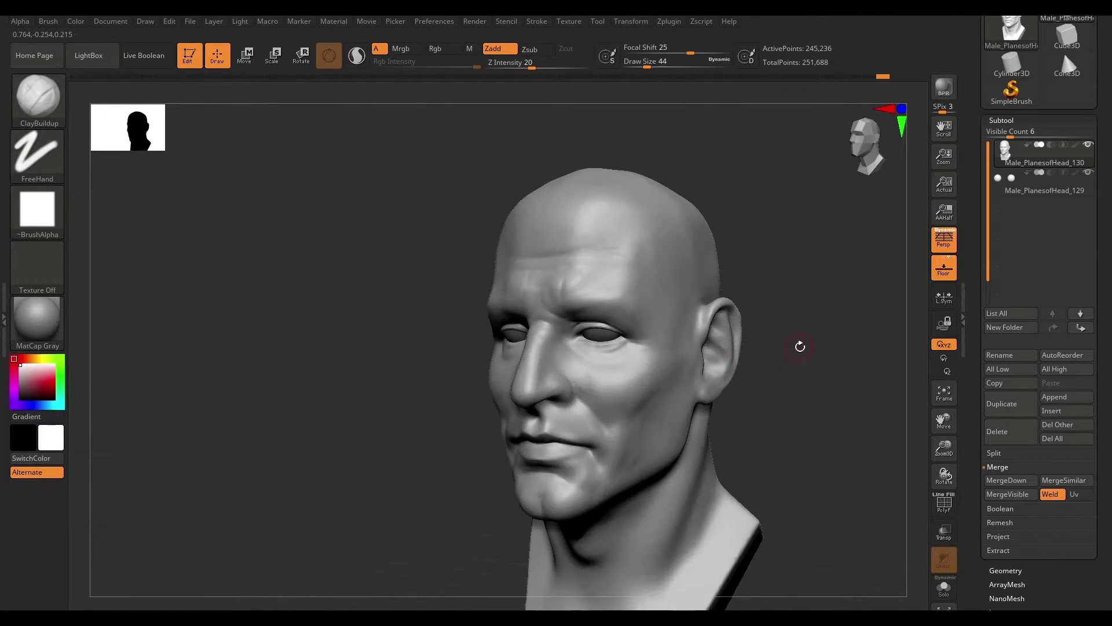
{"action": "left_click_drag", "start_coordinate": [800, 346], "coordinate": [600, 369]}
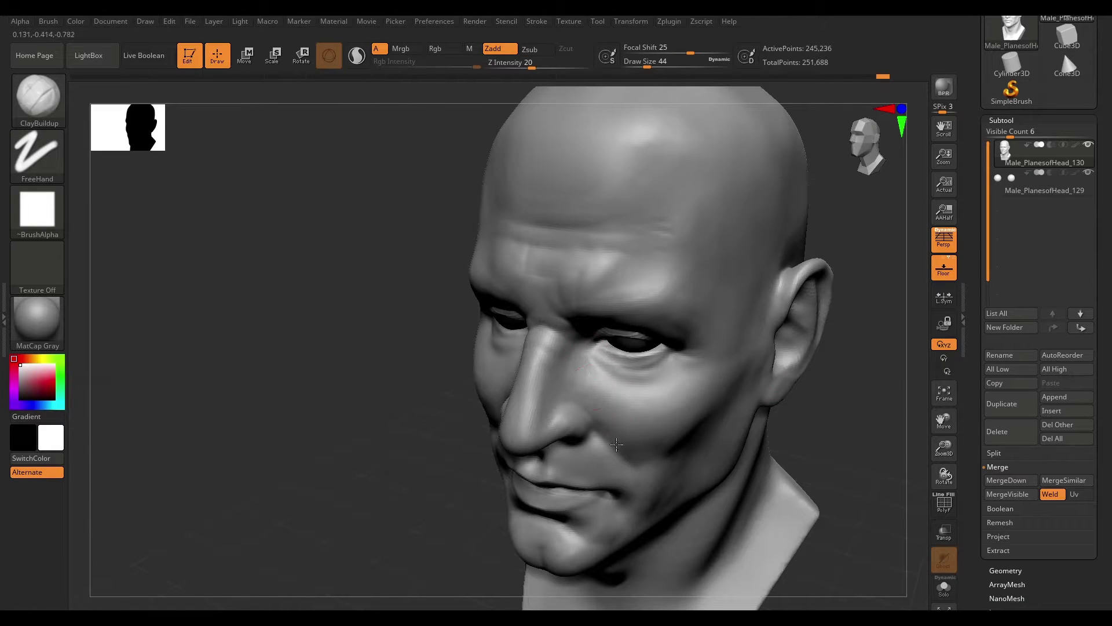
{"action": "left_click_drag", "start_coordinate": [616, 444], "coordinate": [567, 388]}
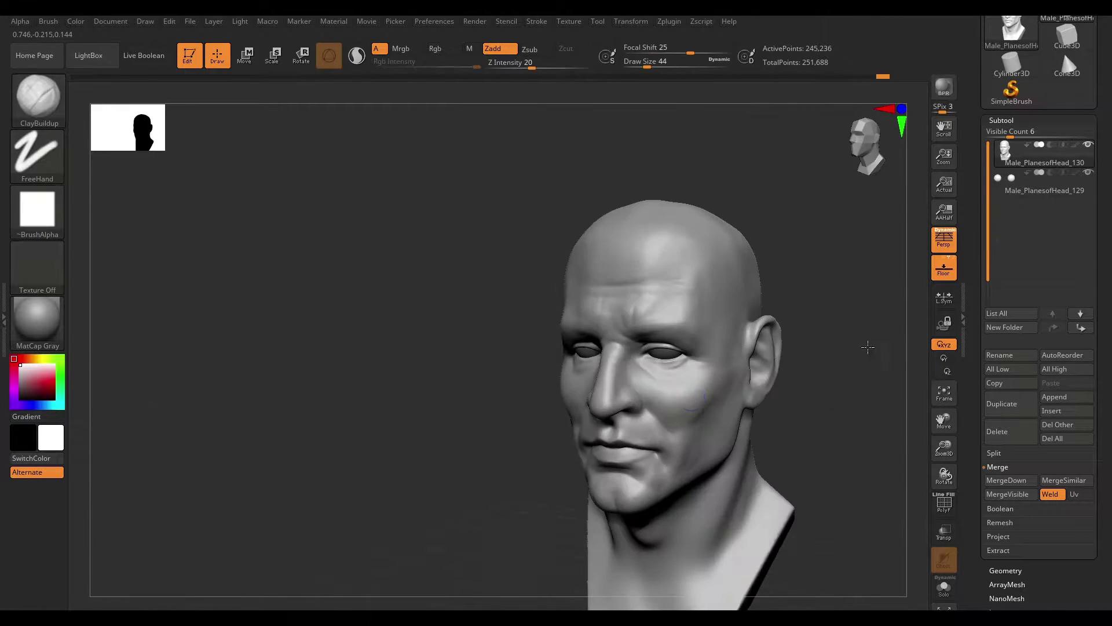
{"action": "mouse_move", "coordinate": [766, 364]}
{"action": "left_mouse_down"}
{"action": "mouse_move", "coordinate": [782, 489]}
{"action": "mouse_move", "coordinate": [881, 313]}
{"action": "mouse_move", "coordinate": [752, 319]}
{"action": "left_mouse_up"}
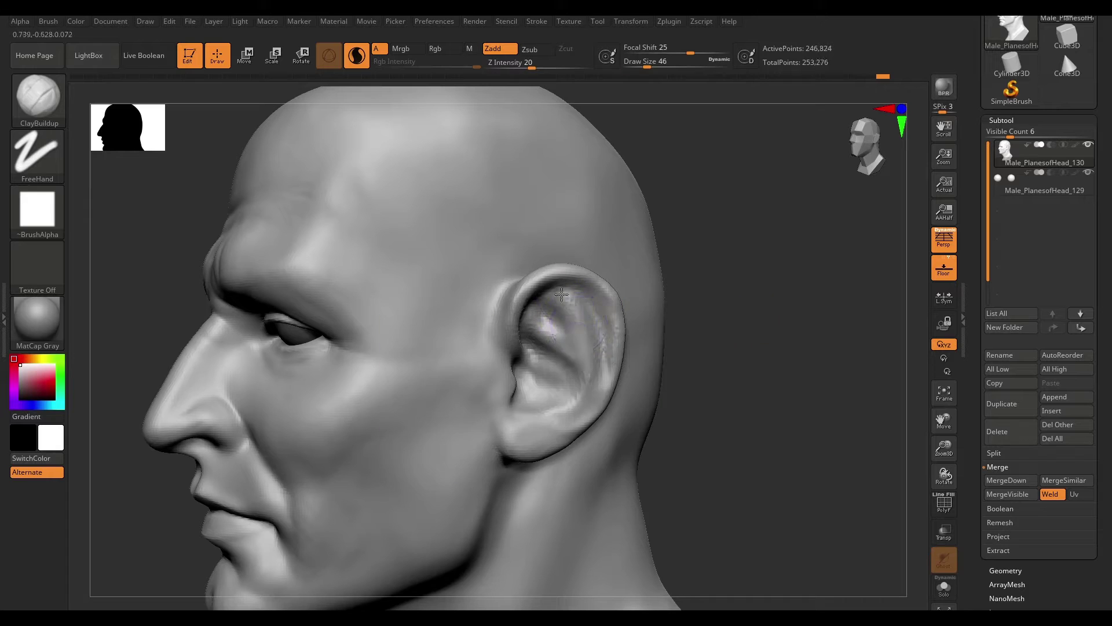
Mask the ear and check its shape from profile and frontal views
{"action": "key", "text": "ctrl"}
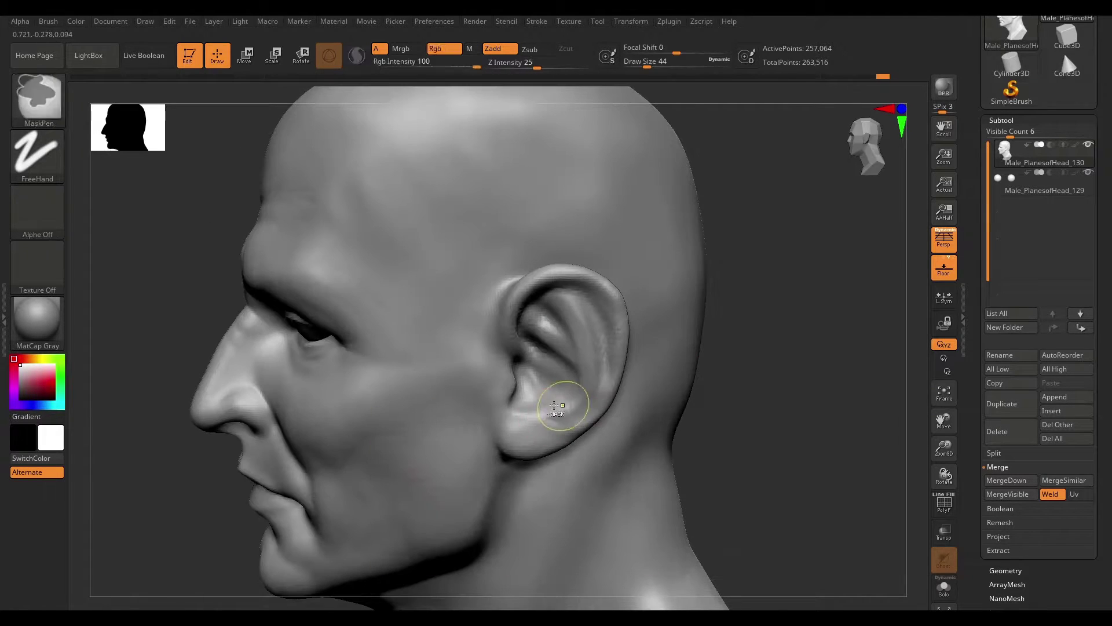
{"action": "mouse_move", "coordinate": [557, 405]}
{"action": "left_mouse_down"}
{"action": "mouse_move", "coordinate": [755, 389]}
{"action": "mouse_move", "coordinate": [755, 330]}
{"action": "mouse_move", "coordinate": [630, 320]}
{"action": "left_mouse_up"}
{"action": "key", "text": "f"}
{"action": "mouse_move", "coordinate": [565, 355]}
{"action": "left_mouse_down"}
{"action": "mouse_move", "coordinate": [707, 348]}
{"action": "mouse_move", "coordinate": [670, 355]}
{"action": "mouse_move", "coordinate": [699, 363]}
{"action": "mouse_move", "coordinate": [695, 325]}
{"action": "mouse_move", "coordinate": [548, 377]}
{"action": "left_mouse_up"}
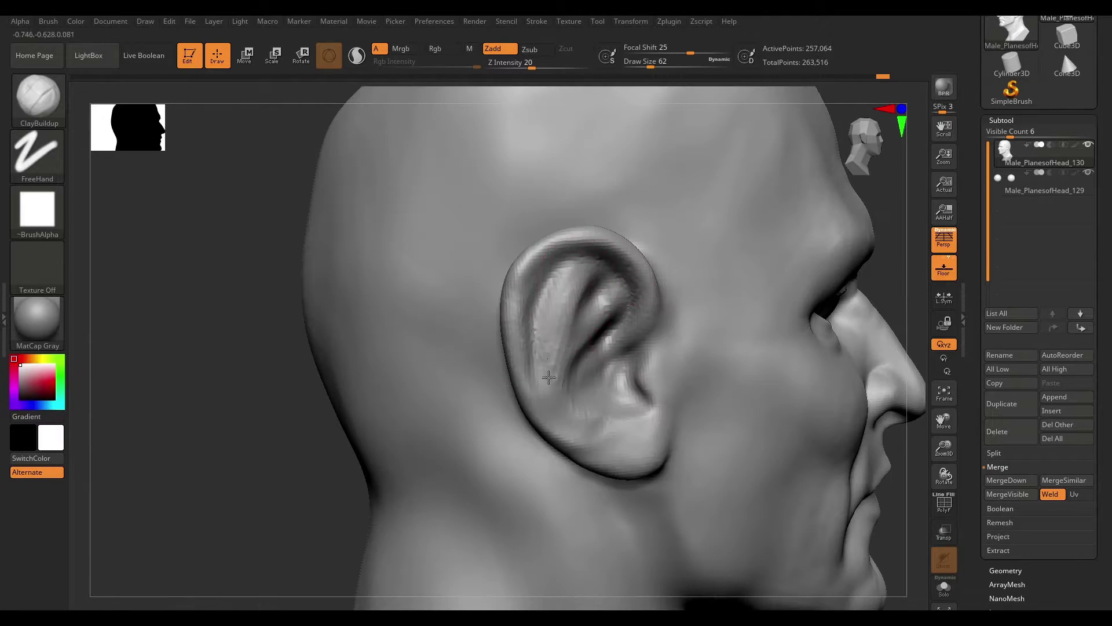
{"action": "left_click_drag", "start_coordinate": [893, 276], "coordinate": [559, 309]}
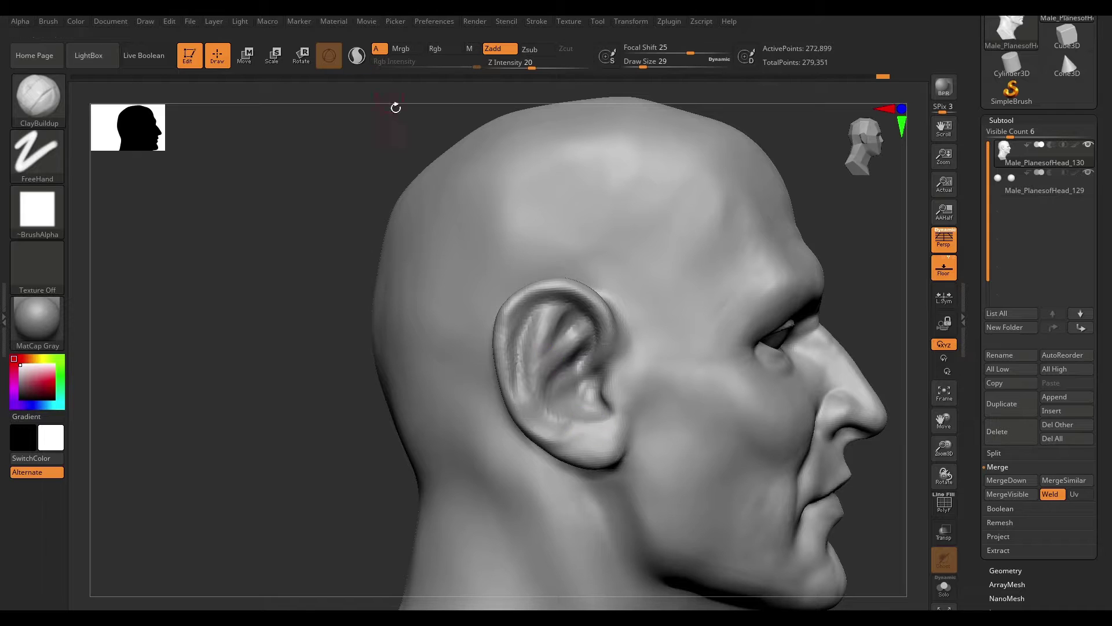
{"action": "left_click_drag", "start_coordinate": [395, 108], "coordinate": [582, 424]}
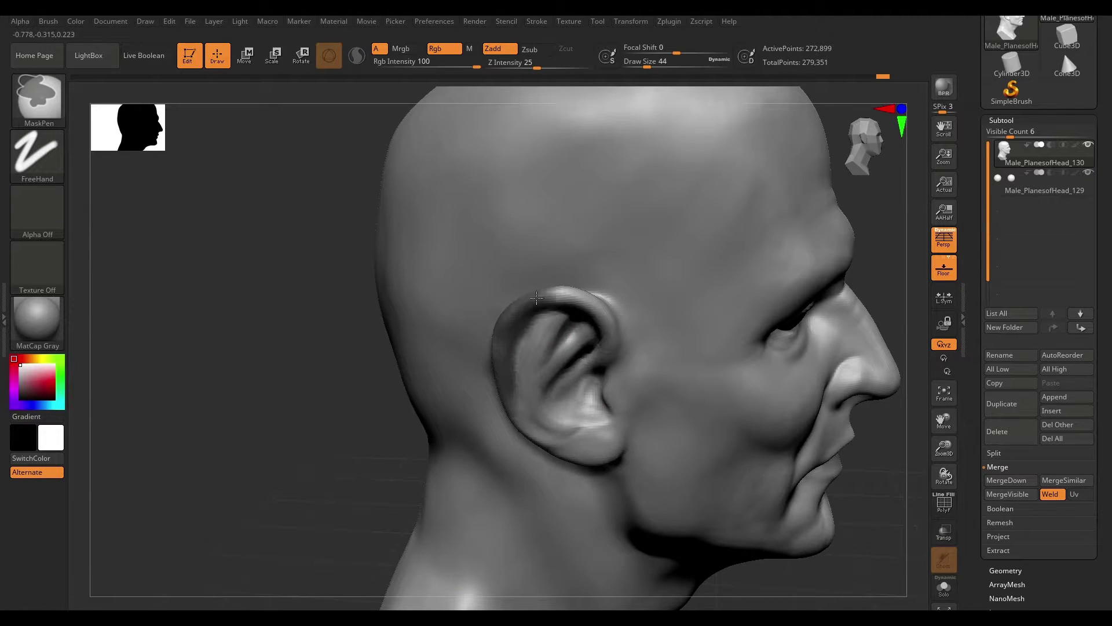
{"action": "mouse_move", "coordinate": [734, 359]}
{"action": "left_mouse_down"}
{"action": "mouse_move", "coordinate": [410, 394]}
{"action": "mouse_move", "coordinate": [446, 404]}
{"action": "mouse_move", "coordinate": [583, 374]}
{"action": "mouse_move", "coordinate": [370, 346]}
{"action": "mouse_move", "coordinate": [675, 336]}
{"action": "mouse_move", "coordinate": [785, 288]}
{"action": "mouse_move", "coordinate": [419, 340]}
{"action": "left_mouse_up"}
Reshape the ear with Move, then build up clay around the eyelids and under-eye bags
{"action": "key", "text": "b"}
{"action": "key", "text": "m"}
{"action": "key", "text": "v"}
{"action": "key", "text": "b"}
{"action": "key", "text": "c"}
{"action": "key", "text": "b"}
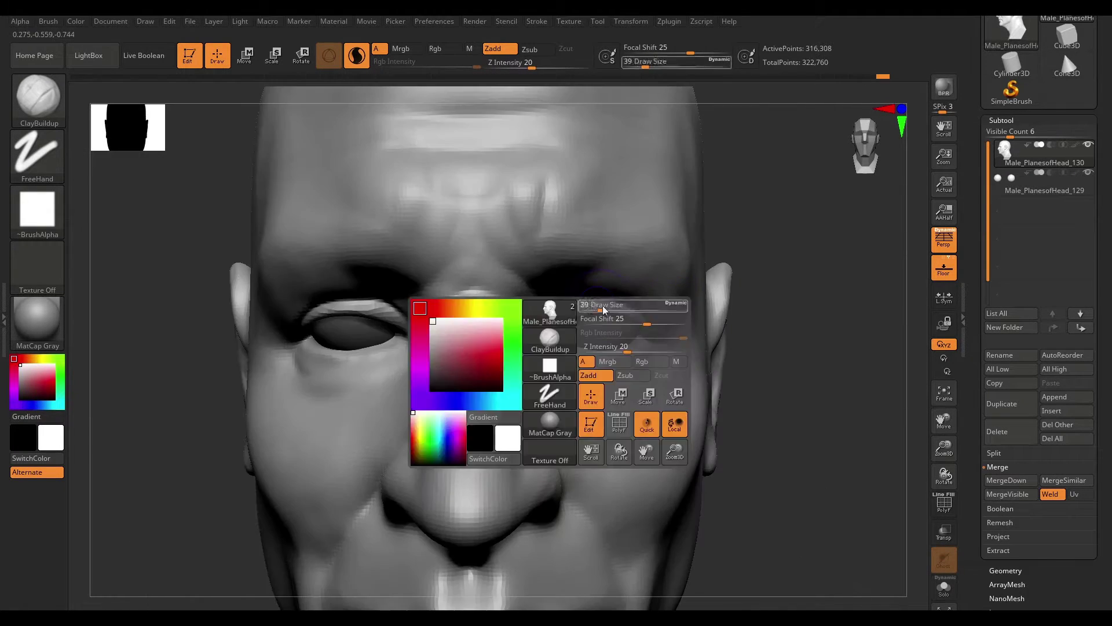
{"action": "left_click_drag", "start_coordinate": [606, 362], "coordinate": [596, 302], "text": "alt"}
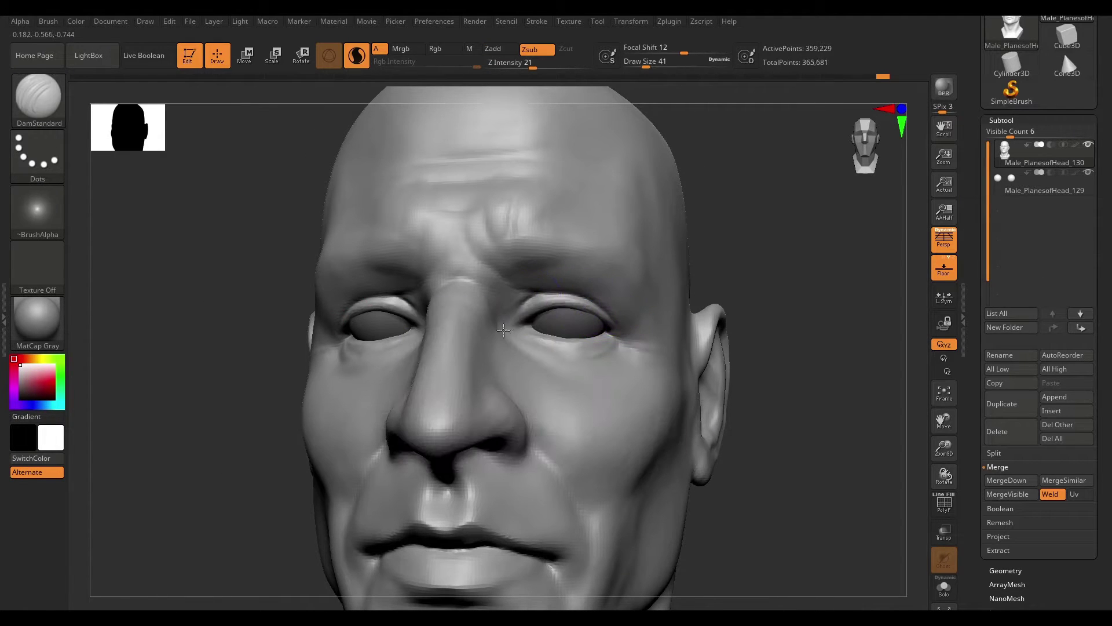
Finish the brow and nose while viewing from front and right three-quarter angles
{"action": "left_click_drag", "start_coordinate": [765, 314], "coordinate": [726, 354], "text": "shift"}
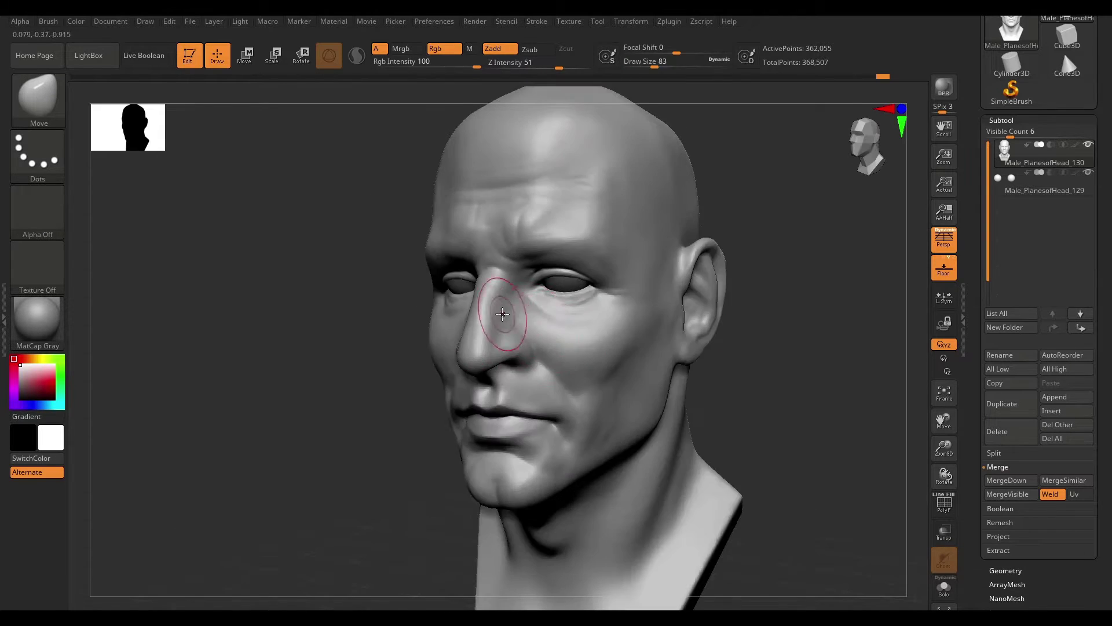
{"action": "mouse_move", "coordinate": [756, 405]}
{"action": "left_mouse_down", "text": "shift"}
{"action": "mouse_move", "coordinate": [741, 371]}
{"action": "mouse_move", "coordinate": [750, 325]}
{"action": "mouse_move", "coordinate": [794, 311]}
{"action": "mouse_move", "coordinate": [510, 313]}
{"action": "mouse_move", "coordinate": [559, 360]}
{"action": "left_mouse_up", "text": "shift"}
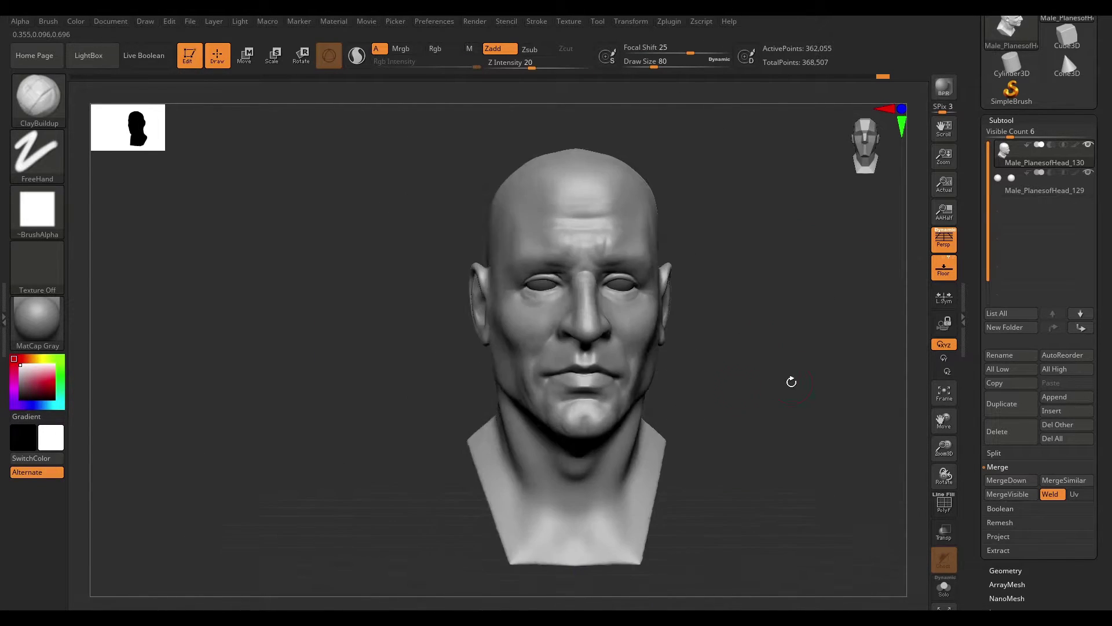
{"action": "left_click_drag", "start_coordinate": [760, 312], "coordinate": [462, 401]}
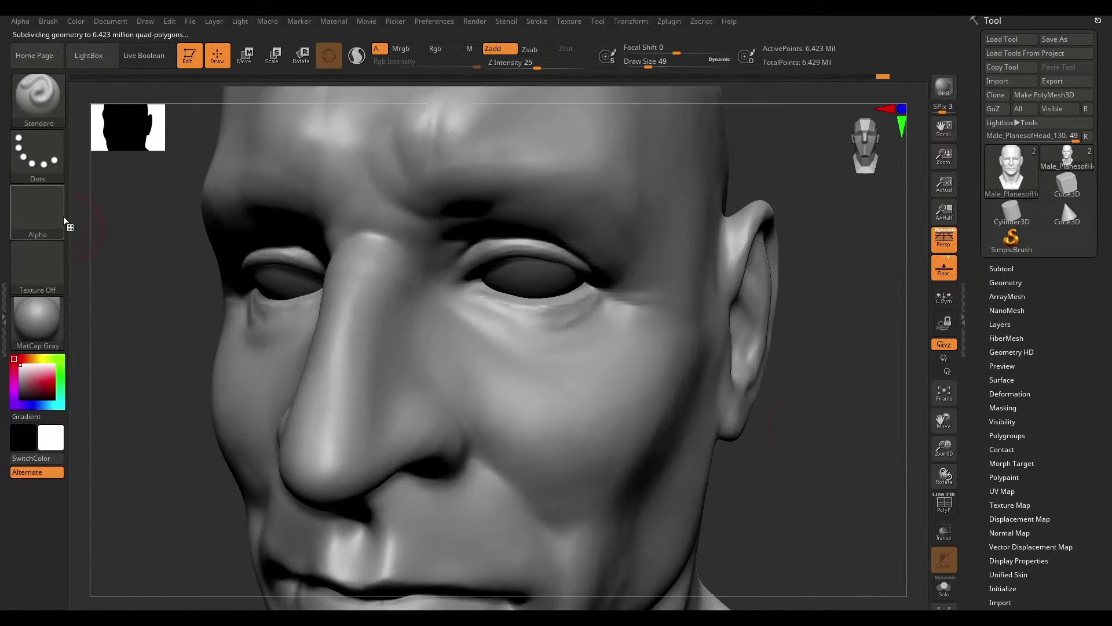
Spray fine pore texture onto the chin and lower Z intensity from 25 to 11
{"action": "left_click", "coordinate": [37, 212]}
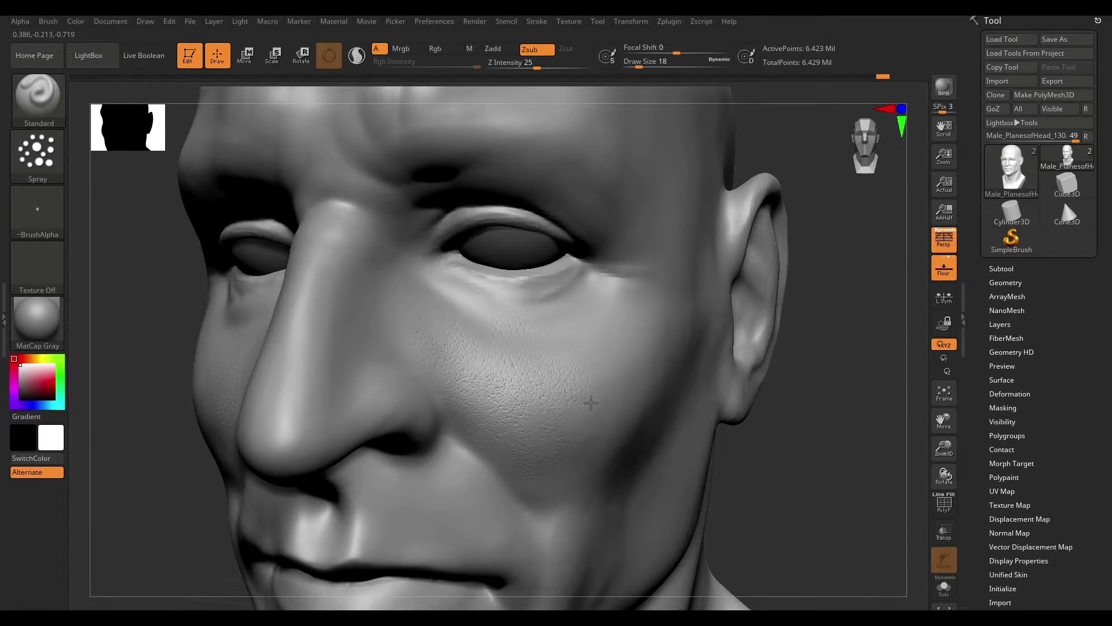
{"action": "mouse_move", "coordinate": [840, 417]}
{"action": "left_mouse_down"}
{"action": "mouse_move", "coordinate": [881, 484]}
{"action": "mouse_move", "coordinate": [856, 260]}
{"action": "mouse_move", "coordinate": [822, 243]}
{"action": "left_mouse_up"}
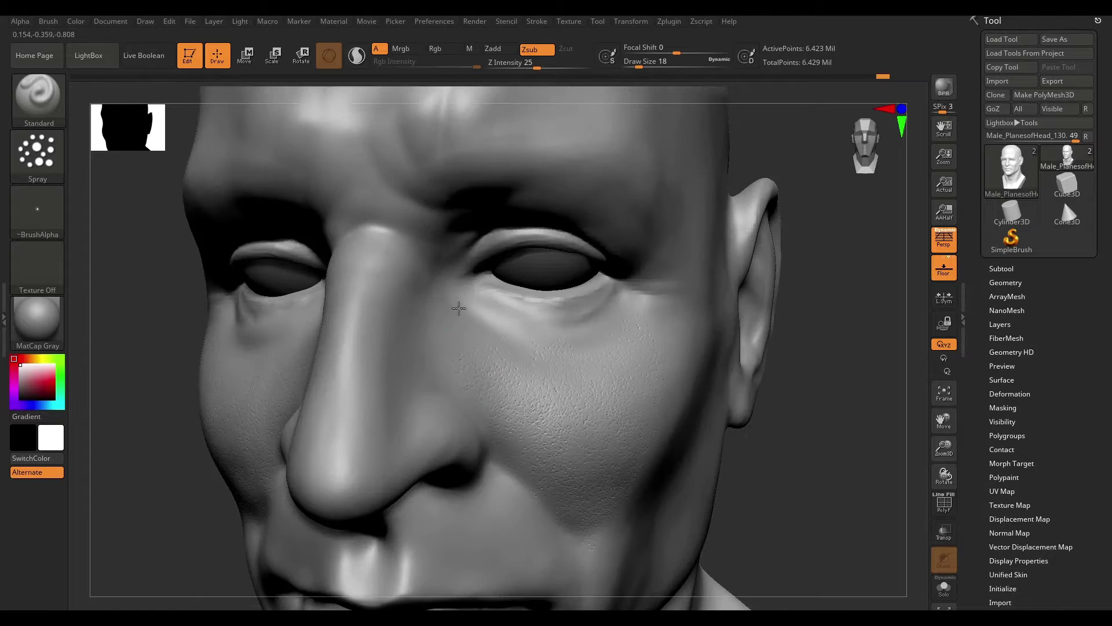
{"action": "left_click_drag", "start_coordinate": [573, 432], "coordinate": [479, 481]}
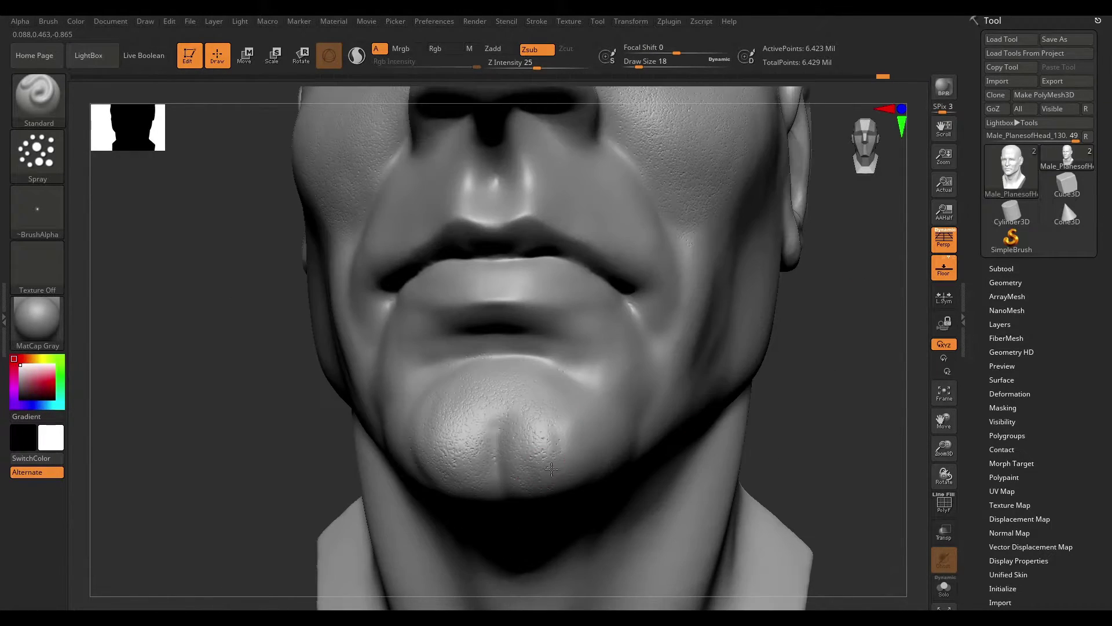
{"action": "mouse_move", "coordinate": [822, 380]}
{"action": "left_mouse_down"}
{"action": "mouse_move", "coordinate": [413, 414]}
{"action": "mouse_move", "coordinate": [785, 318]}
{"action": "mouse_move", "coordinate": [784, 352]}
{"action": "mouse_move", "coordinate": [593, 343]}
{"action": "left_mouse_up"}
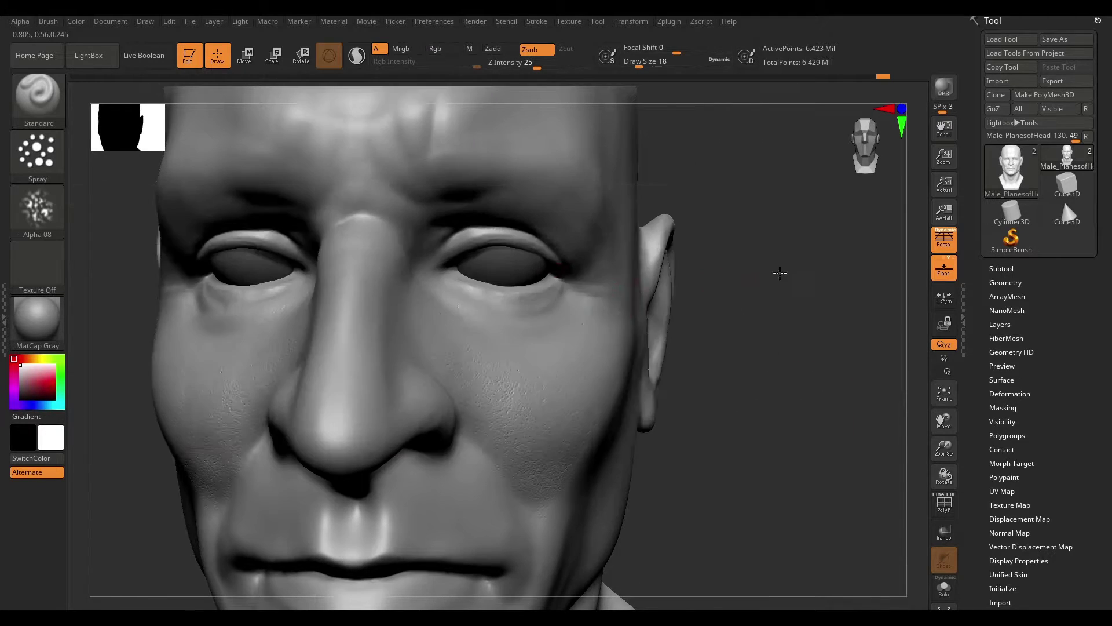
{"action": "left_click_drag", "start_coordinate": [779, 273], "coordinate": [440, 440]}
{"action": "right_click", "coordinate": [440, 440]}
Spray pores over the nose, upper lip, cheeks and jaw from several angles
{"action": "left_click_drag", "start_coordinate": [510, 424], "coordinate": [489, 423]}
{"action": "right_click_drag", "start_coordinate": [446, 375], "coordinate": [568, 407]}
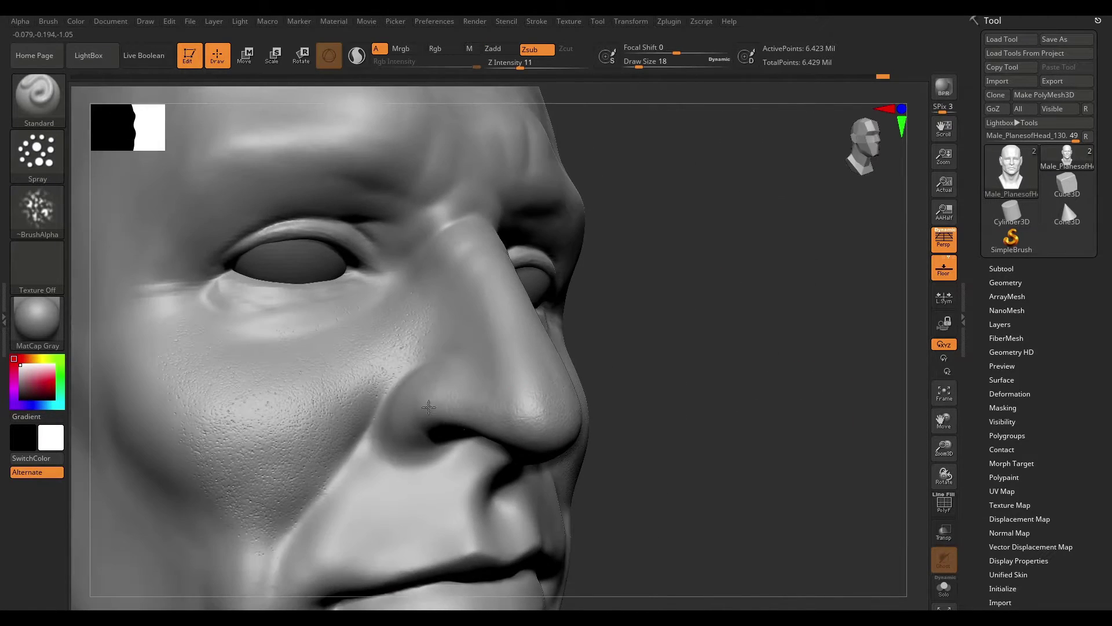
{"action": "right_click_drag", "start_coordinate": [498, 269], "coordinate": [548, 402]}
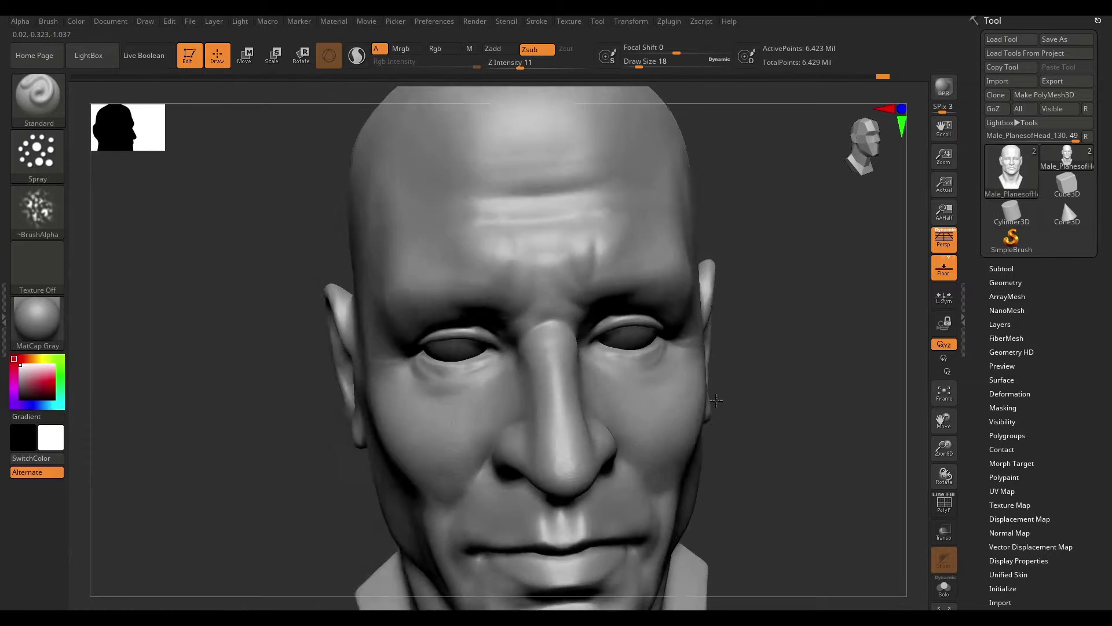
{"action": "mouse_move", "coordinate": [512, 317]}
{"action": "right_mouse_down"}
{"action": "mouse_move", "coordinate": [815, 365]}
{"action": "mouse_move", "coordinate": [517, 394]}
{"action": "right_mouse_up"}
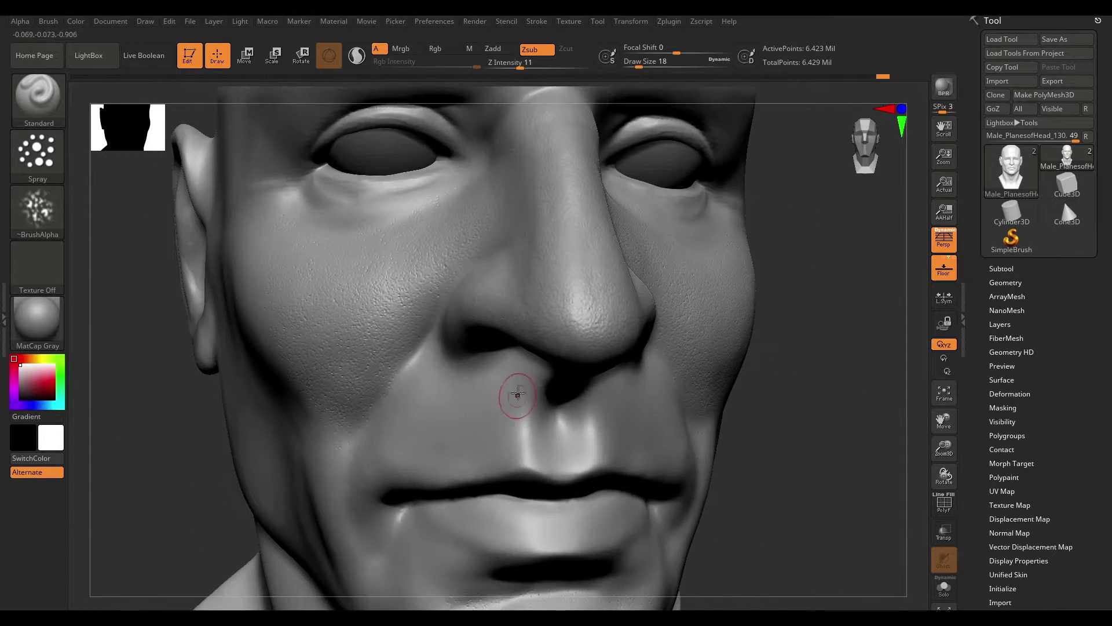
{"action": "right_click_drag", "start_coordinate": [411, 385], "coordinate": [578, 468]}
{"action": "right_click_drag", "start_coordinate": [711, 520], "coordinate": [499, 405]}
{"action": "right_click_drag", "start_coordinate": [747, 444], "coordinate": [499, 385]}
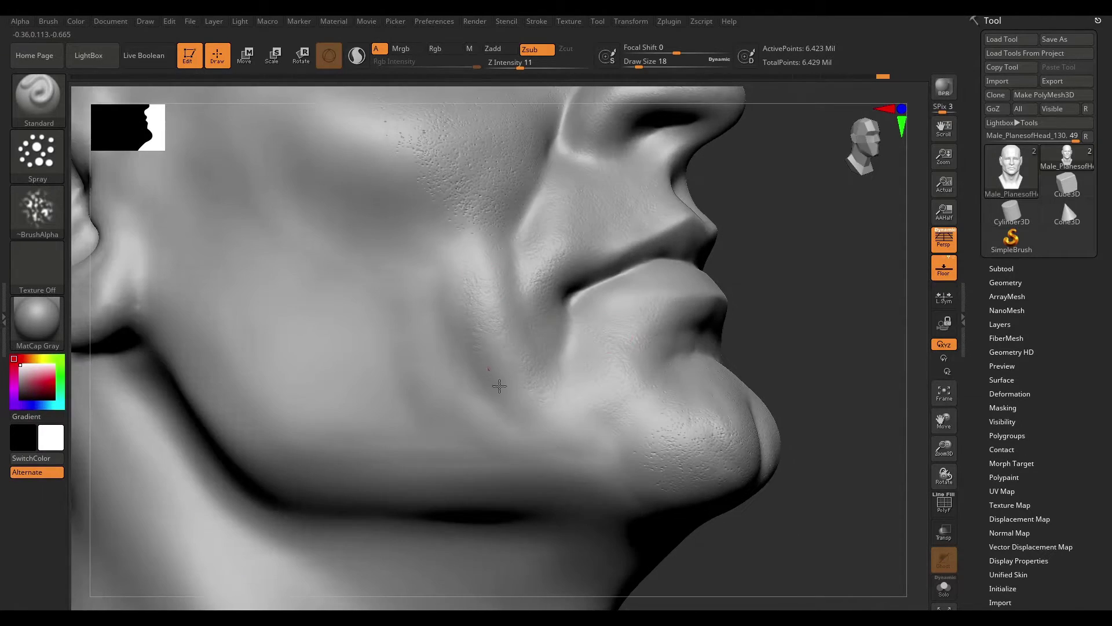
{"action": "right_click_drag", "start_coordinate": [838, 352], "coordinate": [844, 392]}
Load the streaky Alpha 58 and frame the nose and lips
{"action": "left_click", "coordinate": [37, 208]}
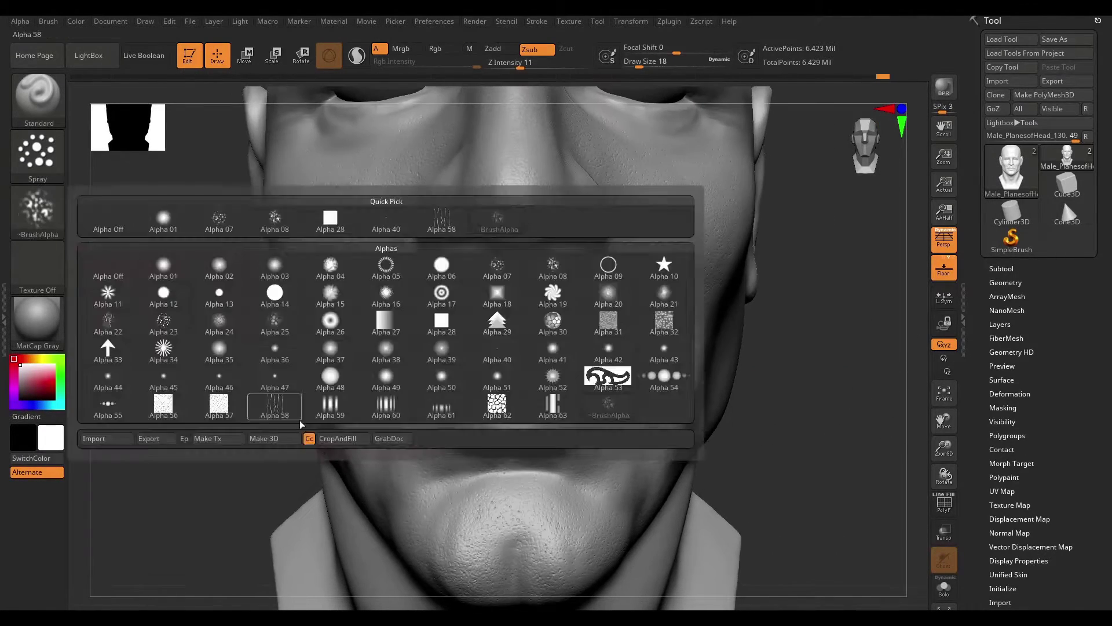
{"action": "left_click", "coordinate": [496, 397]}
{"action": "mouse_move", "coordinate": [579, 463]}
{"action": "right_mouse_down", "text": "ctrl"}
{"action": "mouse_move", "coordinate": [688, 417]}
{"action": "mouse_move", "coordinate": [486, 368]}
{"action": "mouse_move", "coordinate": [569, 384]}
{"action": "mouse_move", "coordinate": [533, 377]}
{"action": "mouse_move", "coordinate": [589, 447]}
{"action": "right_mouse_up", "text": "ctrl"}
{"action": "right_click_drag", "start_coordinate": [840, 365], "coordinate": [476, 311]}
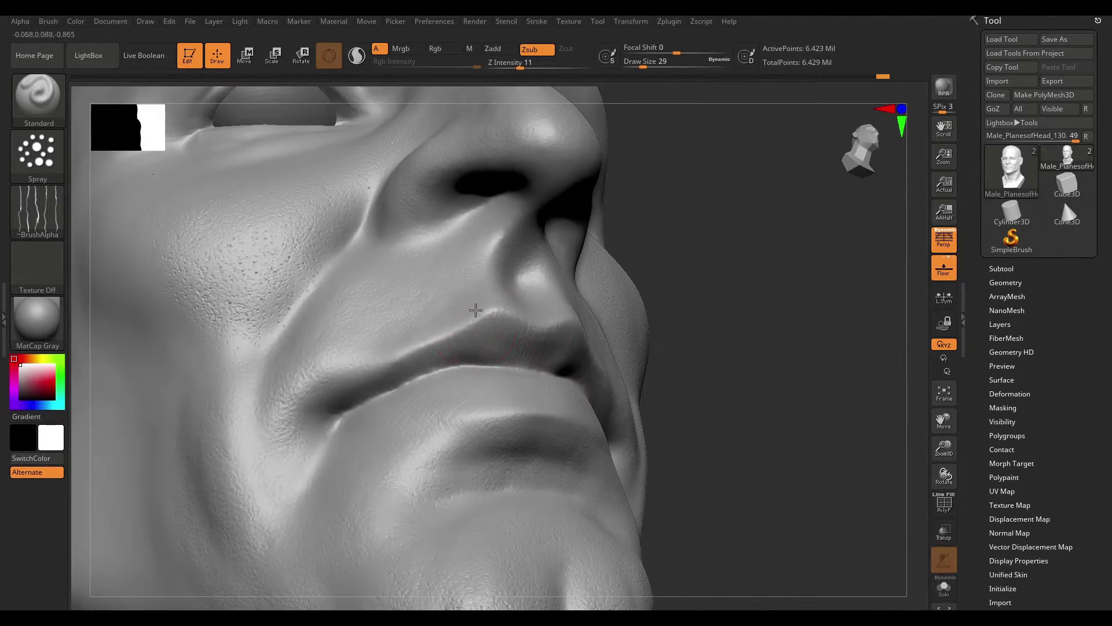
{"action": "right_click_drag", "start_coordinate": [266, 401], "coordinate": [645, 431]}
{"action": "right_click_drag", "start_coordinate": [490, 332], "coordinate": [767, 332]}
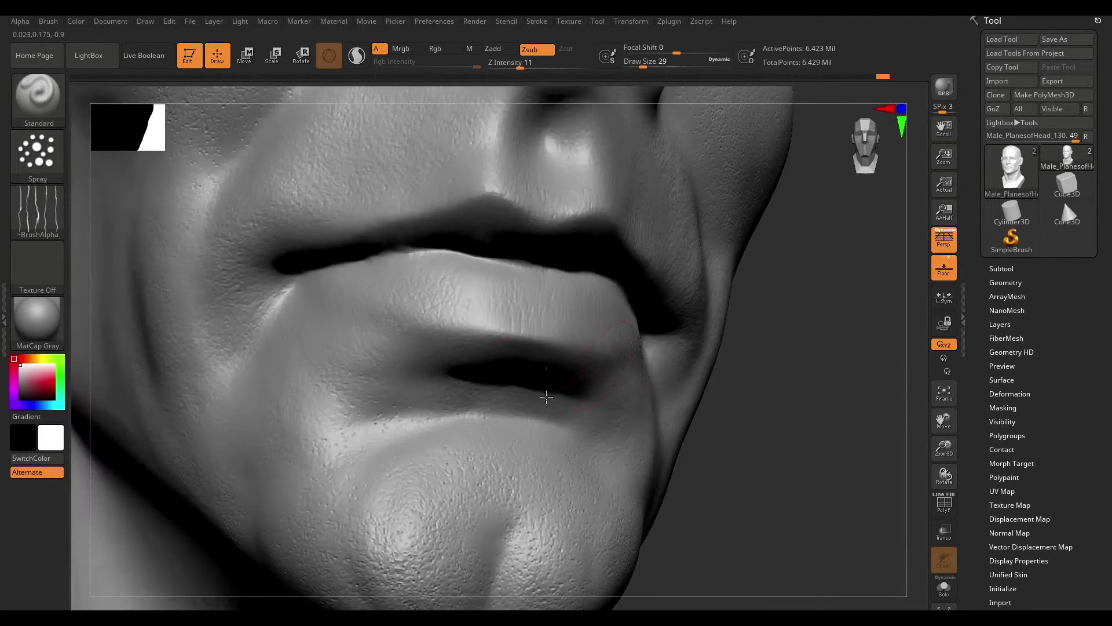
{"action": "mouse_move", "coordinate": [583, 448]}
{"action": "right_mouse_down"}
{"action": "mouse_move", "coordinate": [856, 402]}
{"action": "mouse_move", "coordinate": [821, 385]}
{"action": "right_mouse_up"}
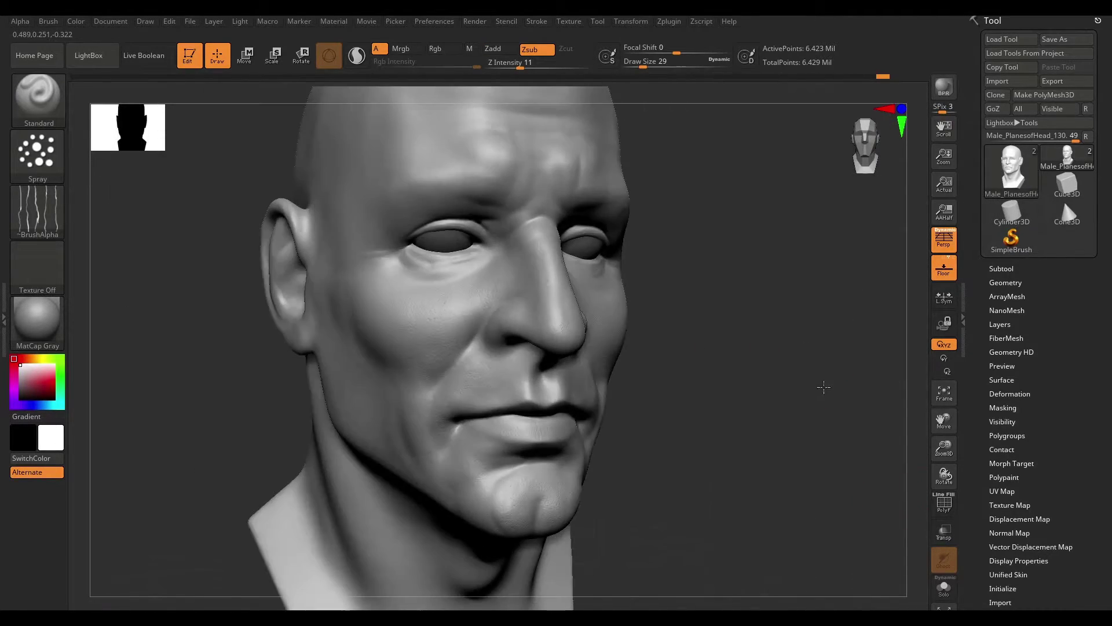
Raise Z intensity to 15 and stroke streaky crease texture over the lips
{"action": "key", "text": "space"}
{"action": "left_click_drag", "start_coordinate": [675, 463], "coordinate": [683, 463]}
{"action": "right_click_drag", "start_coordinate": [683, 464], "coordinate": [611, 434]}
{"action": "mouse_move", "coordinate": [745, 447]}
{"action": "right_mouse_down"}
{"action": "mouse_move", "coordinate": [695, 385]}
{"action": "mouse_move", "coordinate": [497, 437]}
{"action": "mouse_move", "coordinate": [456, 363]}
{"action": "right_mouse_up"}
{"action": "mouse_move", "coordinate": [503, 467]}
{"action": "right_mouse_down"}
{"action": "mouse_move", "coordinate": [703, 447]}
{"action": "mouse_move", "coordinate": [566, 455]}
{"action": "mouse_move", "coordinate": [815, 417]}
{"action": "mouse_move", "coordinate": [799, 509]}
{"action": "mouse_move", "coordinate": [762, 464]}
{"action": "right_mouse_up"}
Pick the SmoothPeaks brush and work over the nose, cheek, brow and eyes
{"action": "key", "text": "b"}
{"action": "left_click", "coordinate": [675, 361]}
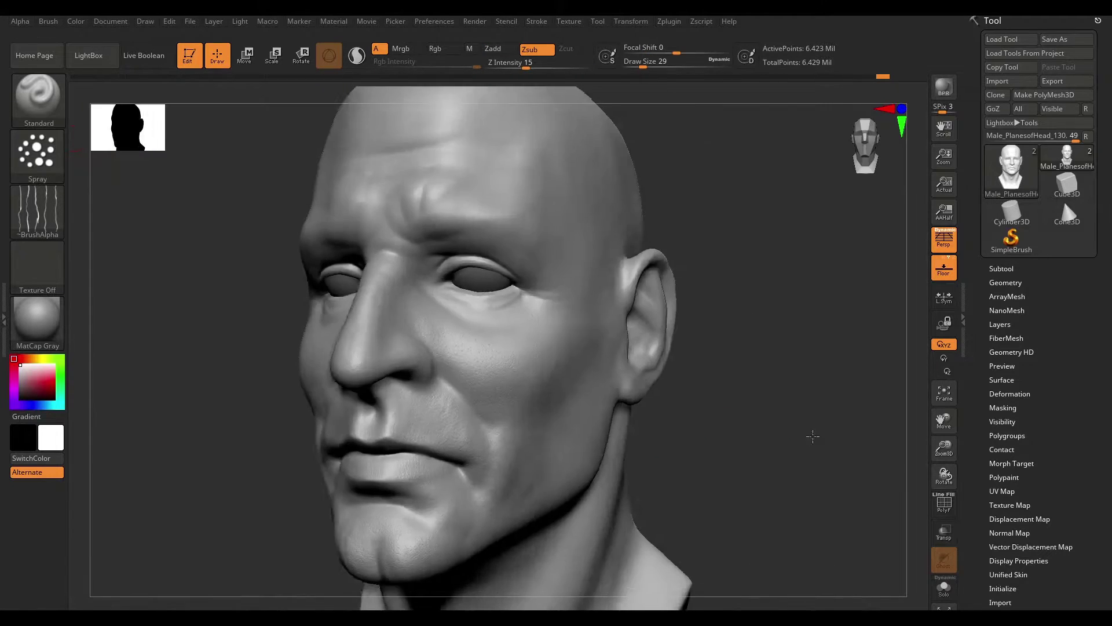
{"action": "right_click_drag", "start_coordinate": [554, 341], "coordinate": [433, 395]}
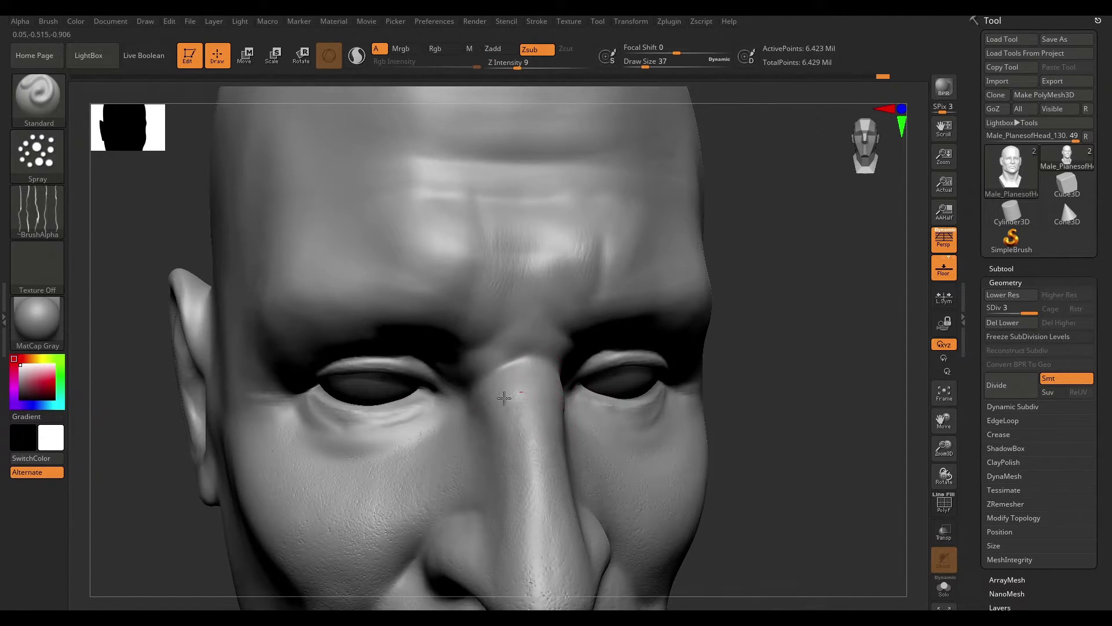
{"action": "left_click_drag", "start_coordinate": [504, 397], "coordinate": [771, 265]}
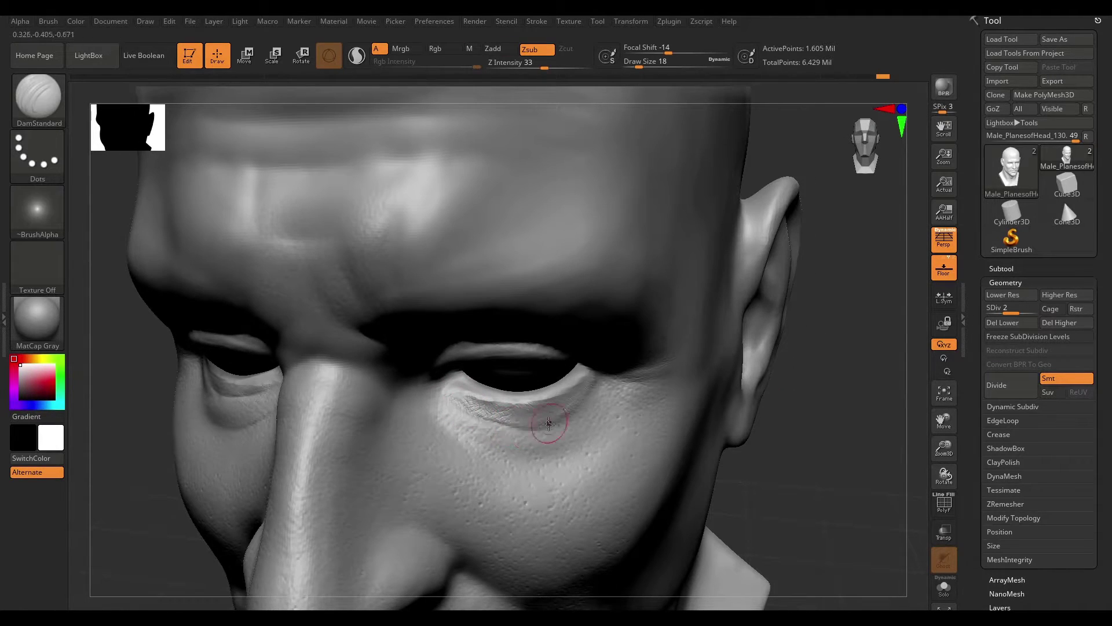
Return to subdivision level 3 while reviewing the eyes and whole head
{"action": "key", "text": "d"}
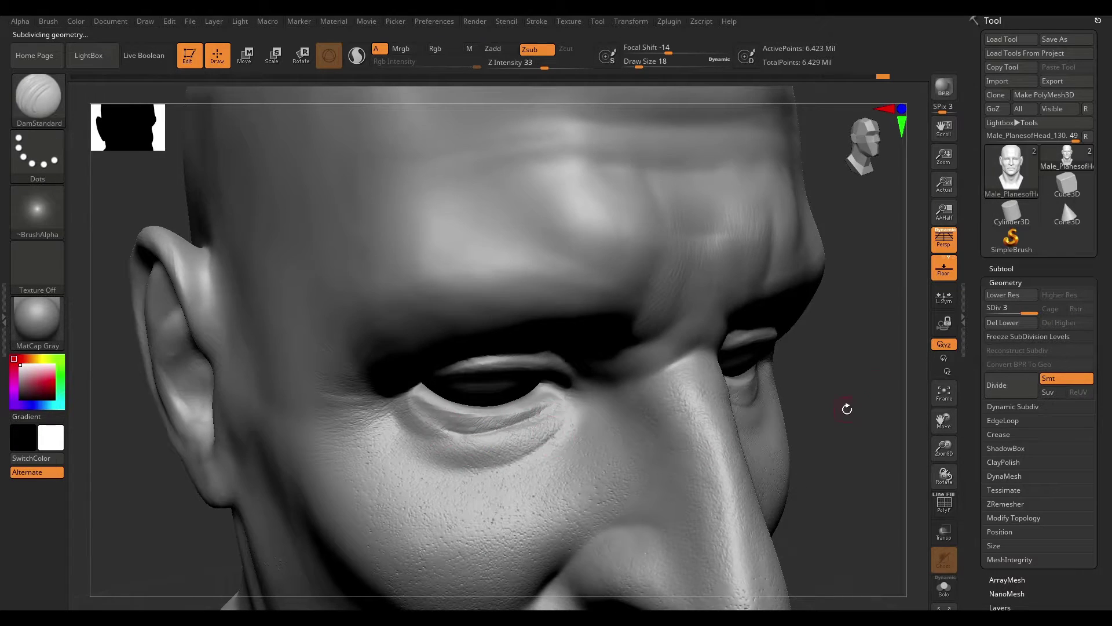
{"action": "mouse_move", "coordinate": [846, 409]}
{"action": "left_mouse_down"}
{"action": "mouse_move", "coordinate": [253, 511]}
{"action": "mouse_move", "coordinate": [542, 369]}
{"action": "left_mouse_up"}
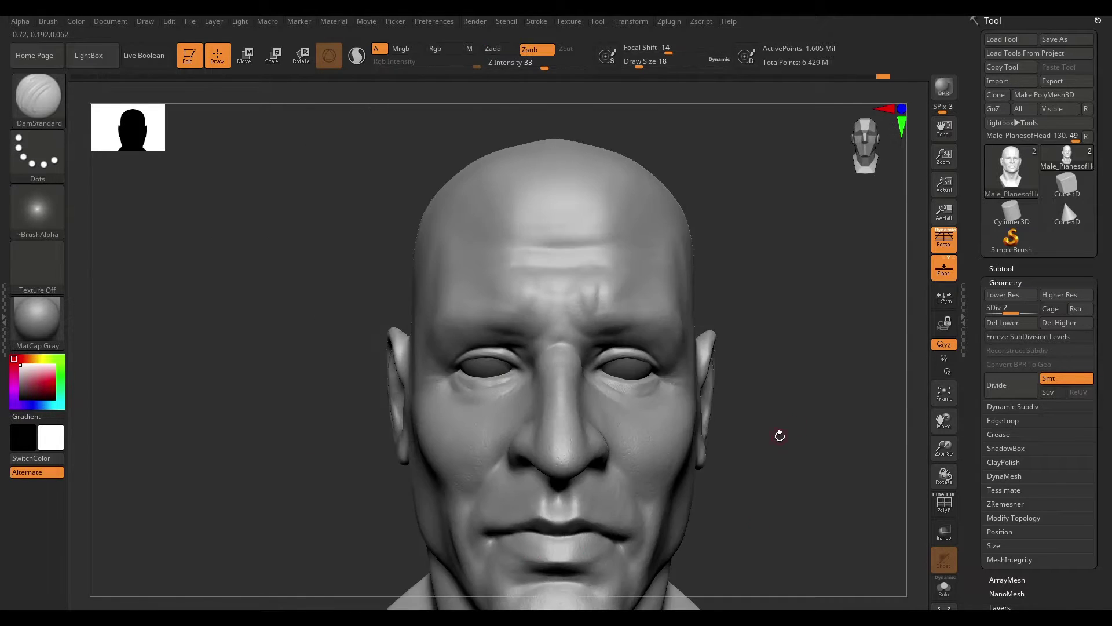
{"action": "left_click_drag", "start_coordinate": [777, 437], "coordinate": [771, 405]}
{"action": "left_click_drag", "start_coordinate": [750, 364], "coordinate": [670, 414]}
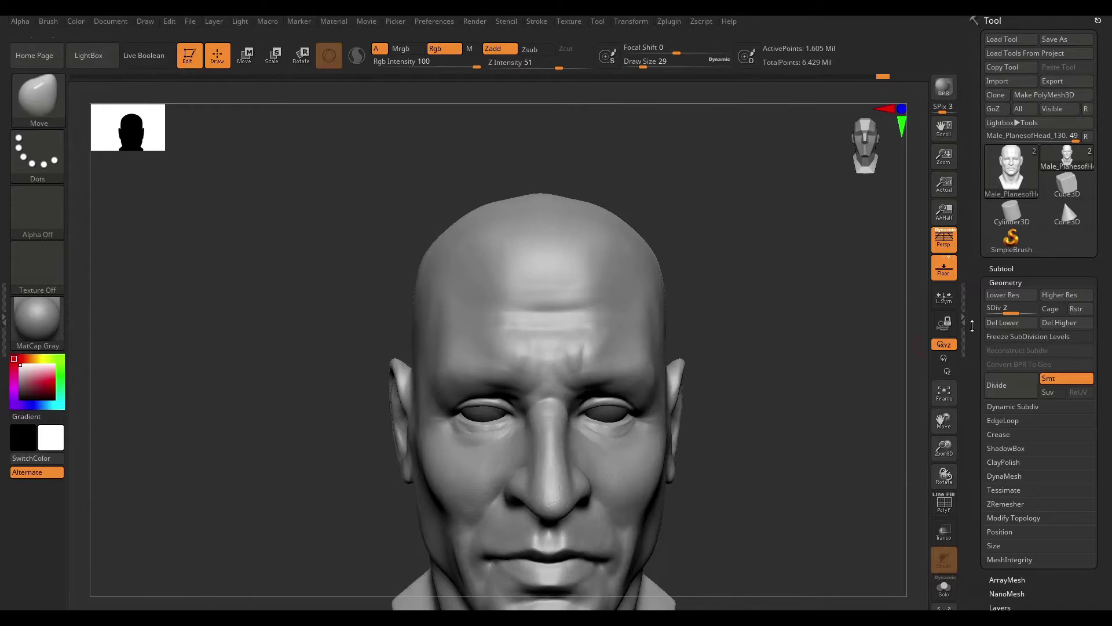
{"action": "mouse_move", "coordinate": [611, 424]}
{"action": "left_mouse_down"}
{"action": "mouse_move", "coordinate": [712, 393]}
{"action": "mouse_move", "coordinate": [811, 440]}
{"action": "left_mouse_up"}
{"action": "key", "text": "d"}
{"action": "key", "text": "d"}
Deepen the nasolabial folds and mouth-corner creases, checking the lips from both sides
{"action": "key", "text": "space"}
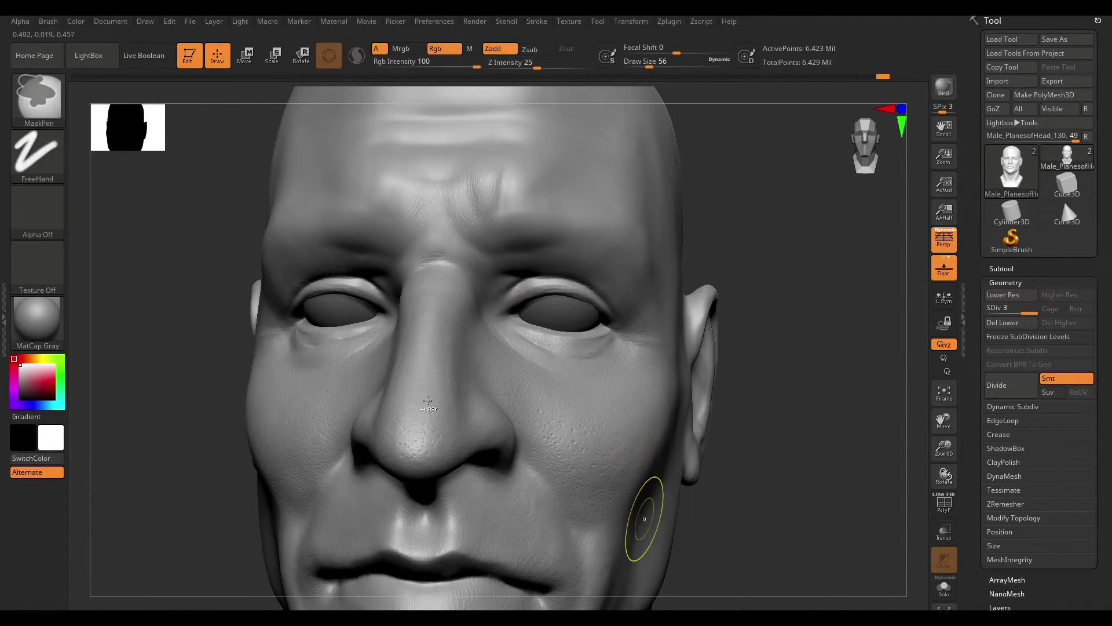
{"action": "mouse_move", "coordinate": [673, 442]}
{"action": "right_mouse_down"}
{"action": "mouse_move", "coordinate": [525, 476]}
{"action": "mouse_move", "coordinate": [659, 434]}
{"action": "right_mouse_up"}
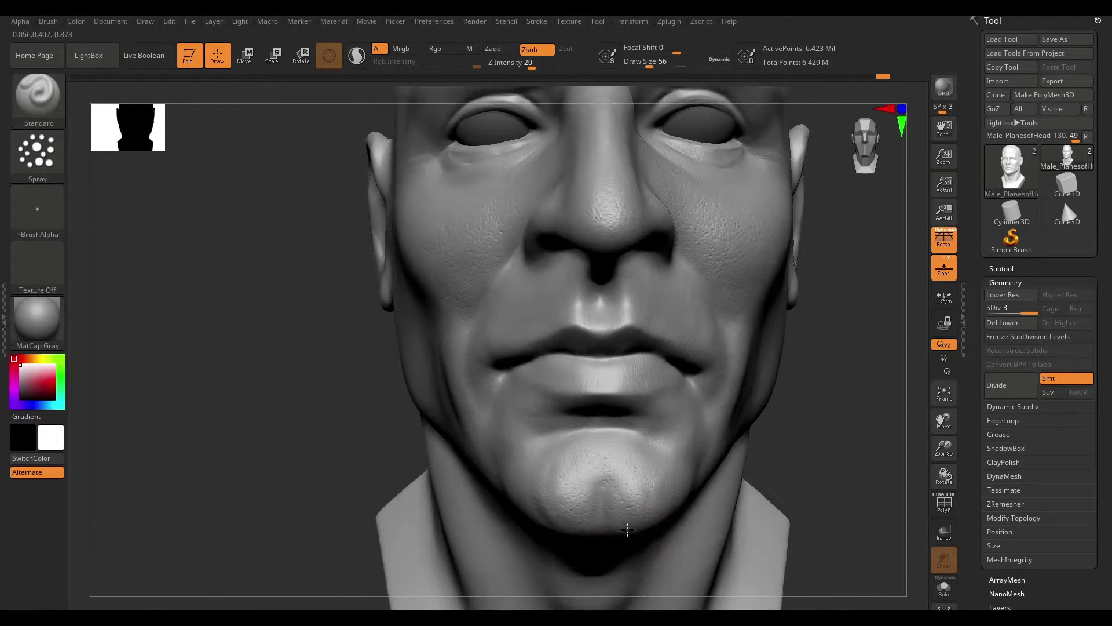
{"action": "mouse_move", "coordinate": [607, 466]}
{"action": "right_mouse_down"}
{"action": "mouse_move", "coordinate": [603, 447]}
{"action": "mouse_move", "coordinate": [856, 415]}
{"action": "mouse_move", "coordinate": [799, 398]}
{"action": "mouse_move", "coordinate": [779, 372]}
{"action": "right_mouse_up"}
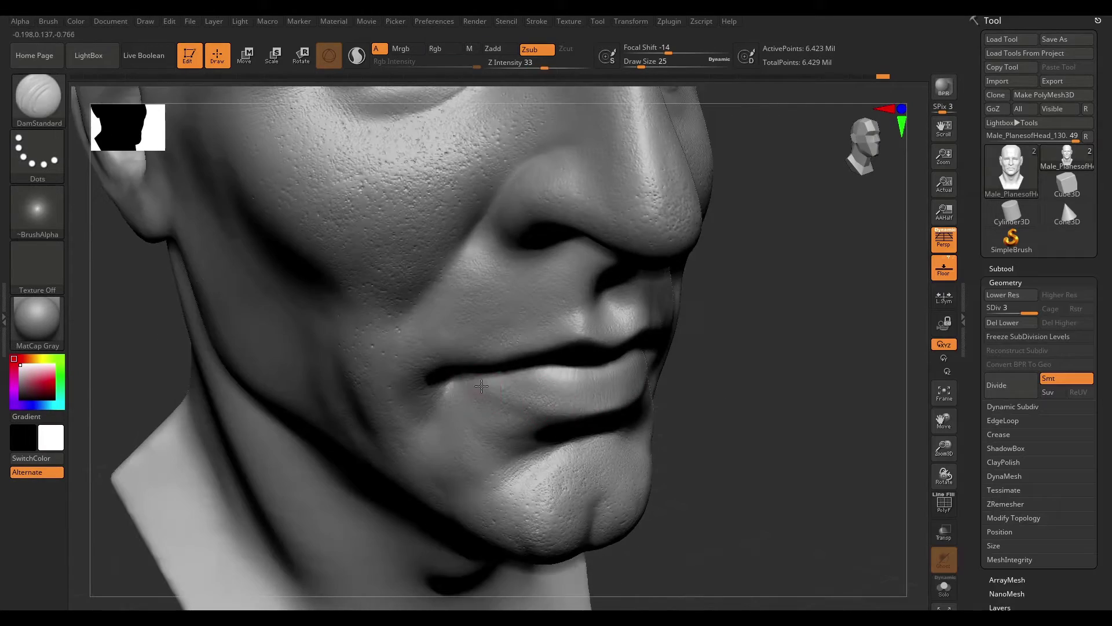
{"action": "mouse_move", "coordinate": [481, 387]}
{"action": "right_mouse_down"}
{"action": "mouse_move", "coordinate": [844, 397]}
{"action": "mouse_move", "coordinate": [591, 435]}
{"action": "right_mouse_up"}
{"action": "mouse_move", "coordinate": [695, 384]}
{"action": "right_mouse_down"}
{"action": "mouse_move", "coordinate": [824, 454]}
{"action": "mouse_move", "coordinate": [670, 397]}
{"action": "mouse_move", "coordinate": [748, 440]}
{"action": "right_mouse_up"}
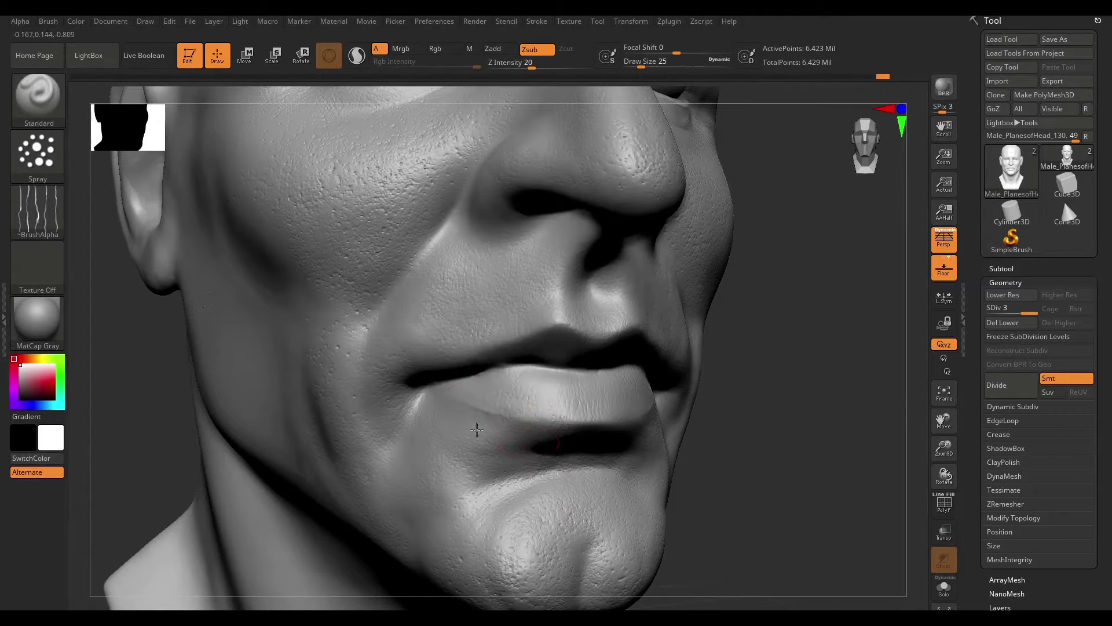
{"action": "mouse_move", "coordinate": [477, 428]}
{"action": "right_mouse_down"}
{"action": "mouse_move", "coordinate": [695, 440]}
{"action": "mouse_move", "coordinate": [498, 450]}
{"action": "right_mouse_up"}
Make SmoothPeaks the smoothing brush
{"action": "key", "text": "ctrl"}
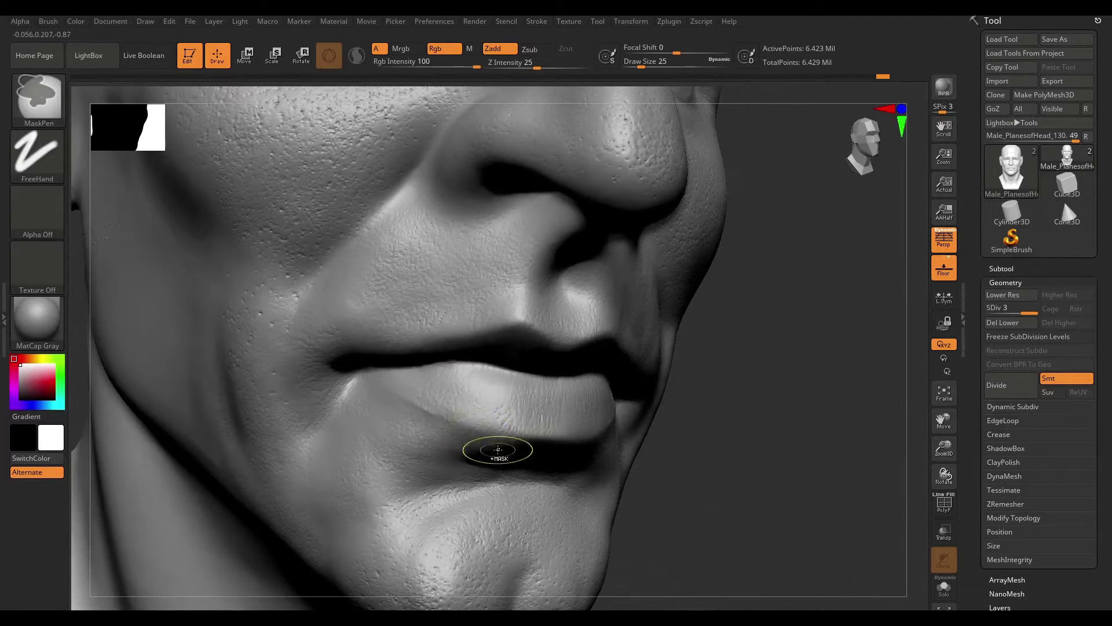
{"action": "right_click_drag", "start_coordinate": [411, 376], "coordinate": [579, 342]}
{"action": "right_click", "coordinate": [579, 341]}
{"action": "mouse_move", "coordinate": [500, 286]}
{"action": "right_mouse_down"}
{"action": "mouse_move", "coordinate": [794, 436]}
{"action": "mouse_move", "coordinate": [812, 417]}
{"action": "right_mouse_up"}
{"action": "right_click_drag", "start_coordinate": [579, 290], "coordinate": [745, 385]}
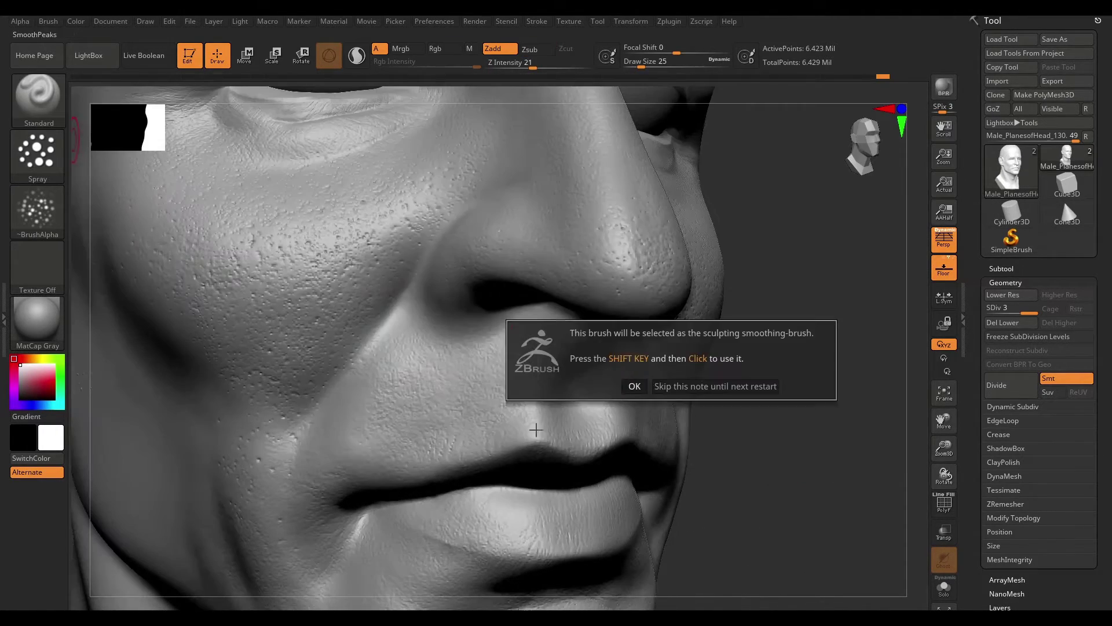
Smooth down the sharp pore peaks on the cheek, beside the nose, lips and chin
{"action": "mouse_move", "coordinate": [492, 556]}
{"action": "right_mouse_down"}
{"action": "mouse_move", "coordinate": [646, 448]}
{"action": "mouse_move", "coordinate": [608, 345]}
{"action": "right_mouse_up"}
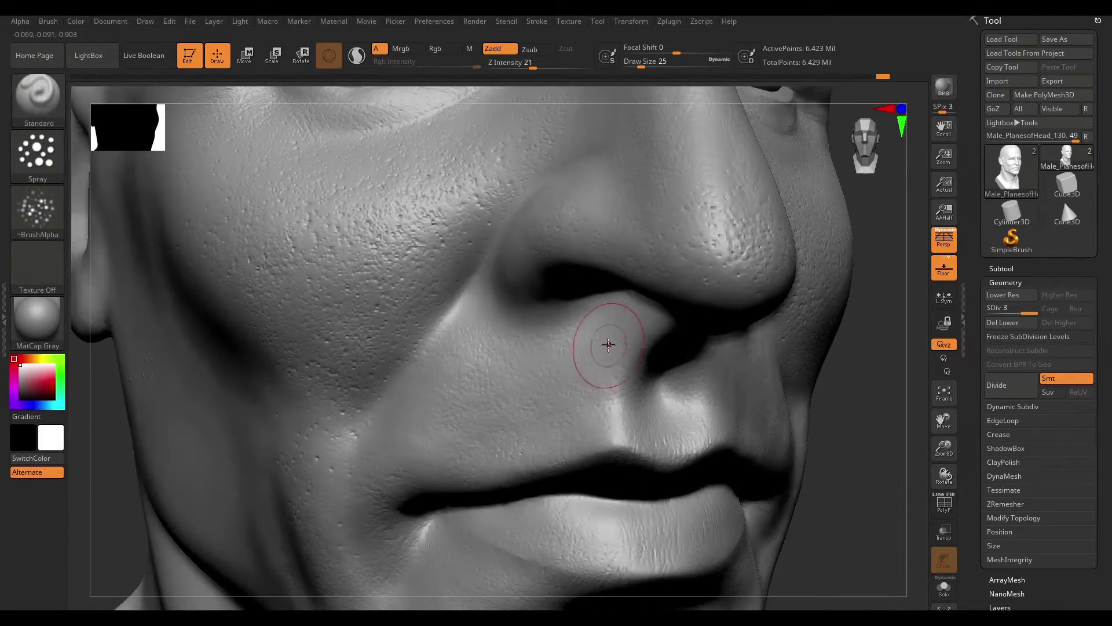
{"action": "mouse_move", "coordinate": [592, 441]}
{"action": "right_mouse_down"}
{"action": "mouse_move", "coordinate": [502, 402]}
{"action": "mouse_move", "coordinate": [861, 378]}
{"action": "mouse_move", "coordinate": [741, 323]}
{"action": "mouse_move", "coordinate": [501, 414]}
{"action": "mouse_move", "coordinate": [814, 427]}
{"action": "mouse_move", "coordinate": [799, 405]}
{"action": "mouse_move", "coordinate": [490, 348]}
{"action": "right_mouse_up"}
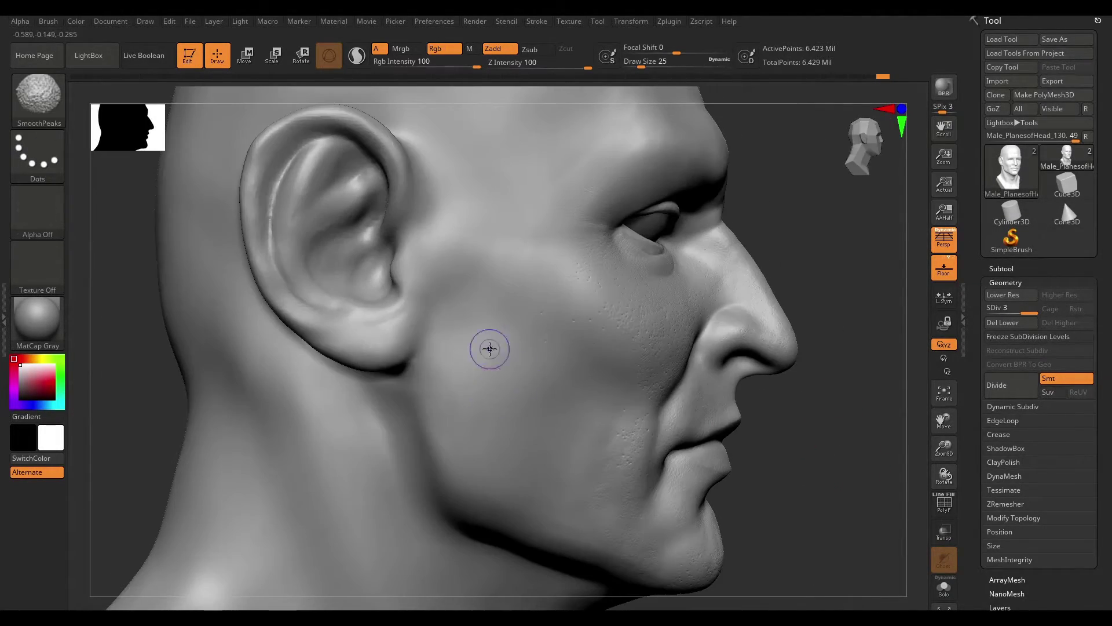
{"action": "mouse_move", "coordinate": [525, 530]}
{"action": "right_mouse_down"}
{"action": "mouse_move", "coordinate": [814, 438]}
{"action": "mouse_move", "coordinate": [794, 422]}
{"action": "mouse_move", "coordinate": [633, 496]}
{"action": "mouse_move", "coordinate": [603, 418]}
{"action": "right_mouse_up"}
{"action": "mouse_move", "coordinate": [518, 312]}
{"action": "right_mouse_down"}
{"action": "mouse_move", "coordinate": [502, 497]}
{"action": "mouse_move", "coordinate": [507, 437]}
{"action": "right_mouse_up"}
Set the brush to Draw Size 16 with the vertical-lines alpha
{"action": "right_click_drag", "start_coordinate": [600, 428], "coordinate": [629, 473]}
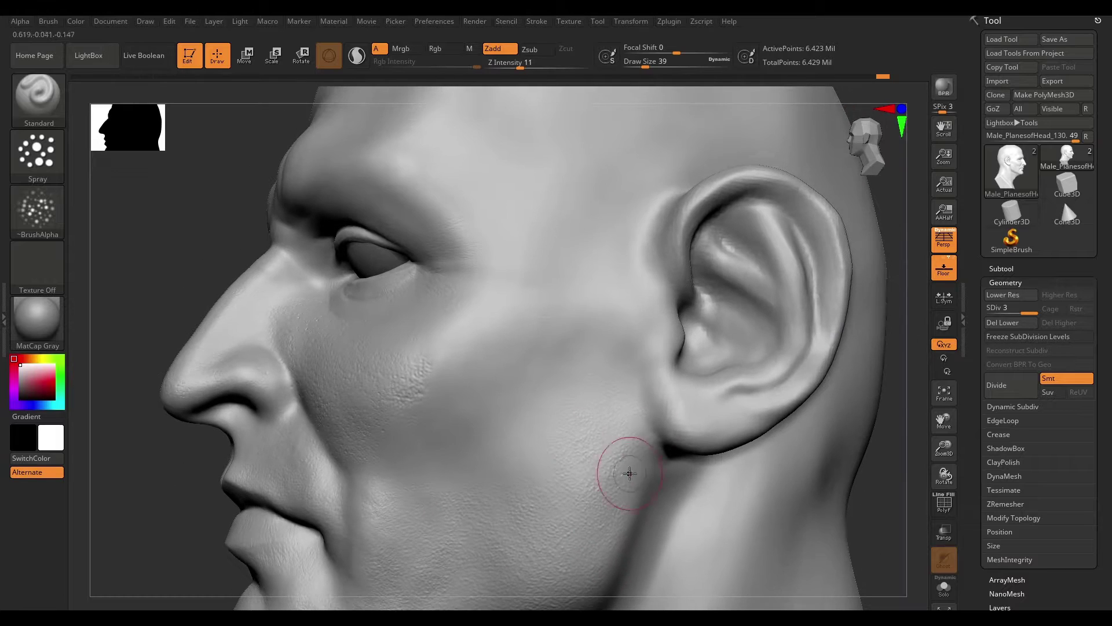
{"action": "mouse_move", "coordinate": [790, 396]}
{"action": "right_mouse_down"}
{"action": "mouse_move", "coordinate": [499, 450]}
{"action": "mouse_move", "coordinate": [398, 526]}
{"action": "mouse_move", "coordinate": [816, 360]}
{"action": "mouse_move", "coordinate": [670, 160]}
{"action": "mouse_move", "coordinate": [541, 402]}
{"action": "mouse_move", "coordinate": [552, 367]}
{"action": "right_mouse_up"}
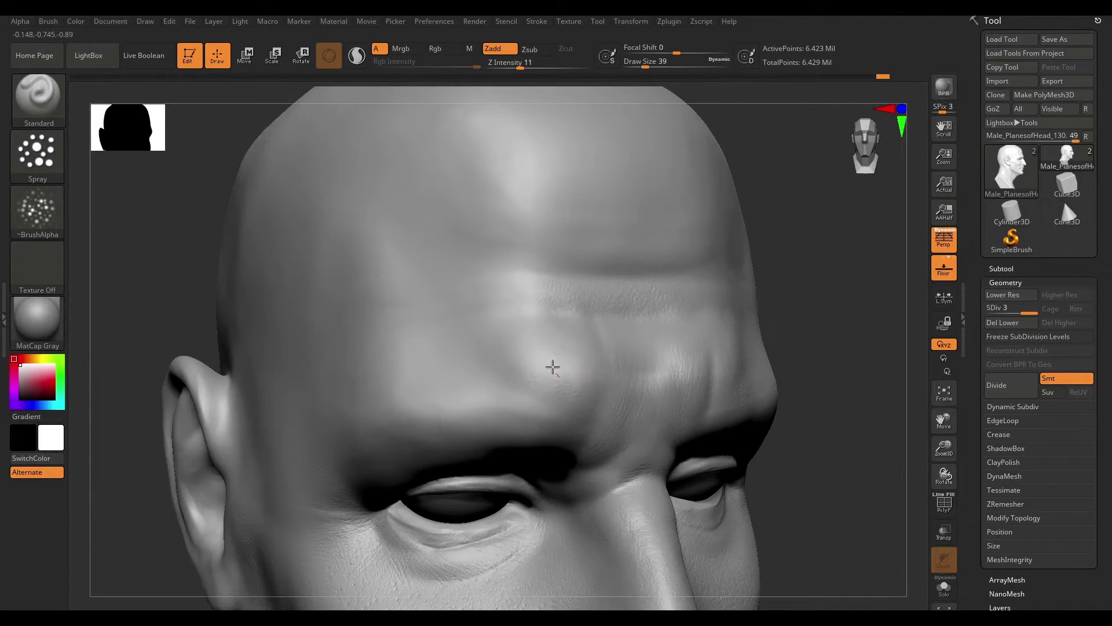
{"action": "right_click_drag", "start_coordinate": [328, 452], "coordinate": [747, 194]}
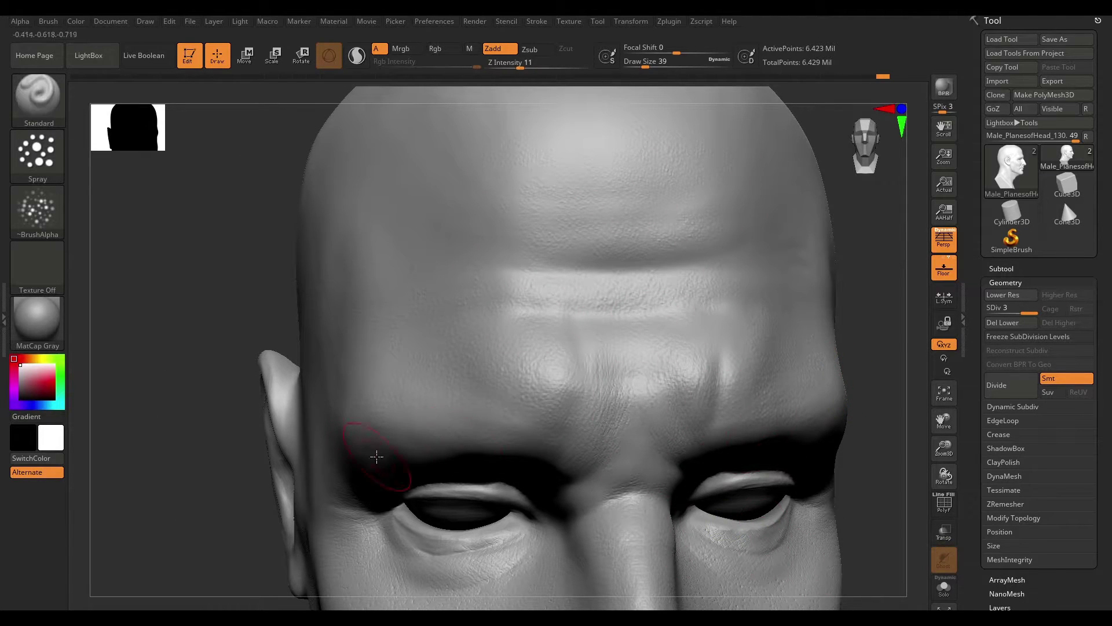
{"action": "right_click_drag", "start_coordinate": [377, 457], "coordinate": [521, 406]}
{"action": "key", "text": "space"}
{"action": "left_click", "coordinate": [616, 347]}
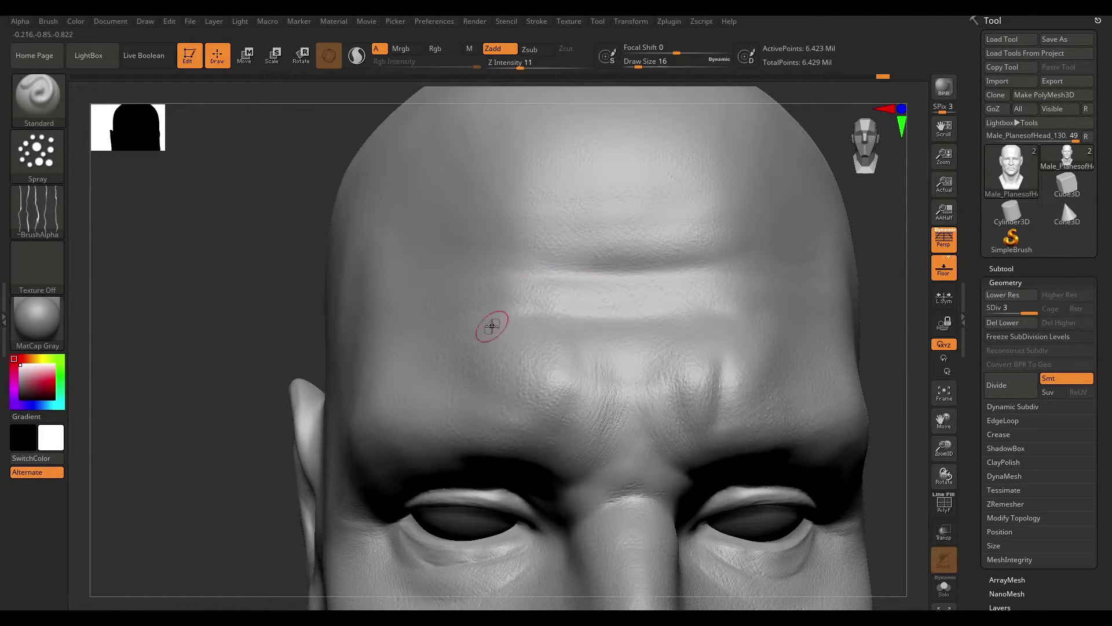
Stroke fine horizontal wrinkles across the forehead and add texture around the brows
{"action": "right_click_drag", "start_coordinate": [491, 326], "coordinate": [820, 301]}
{"action": "key", "text": "ctrl"}
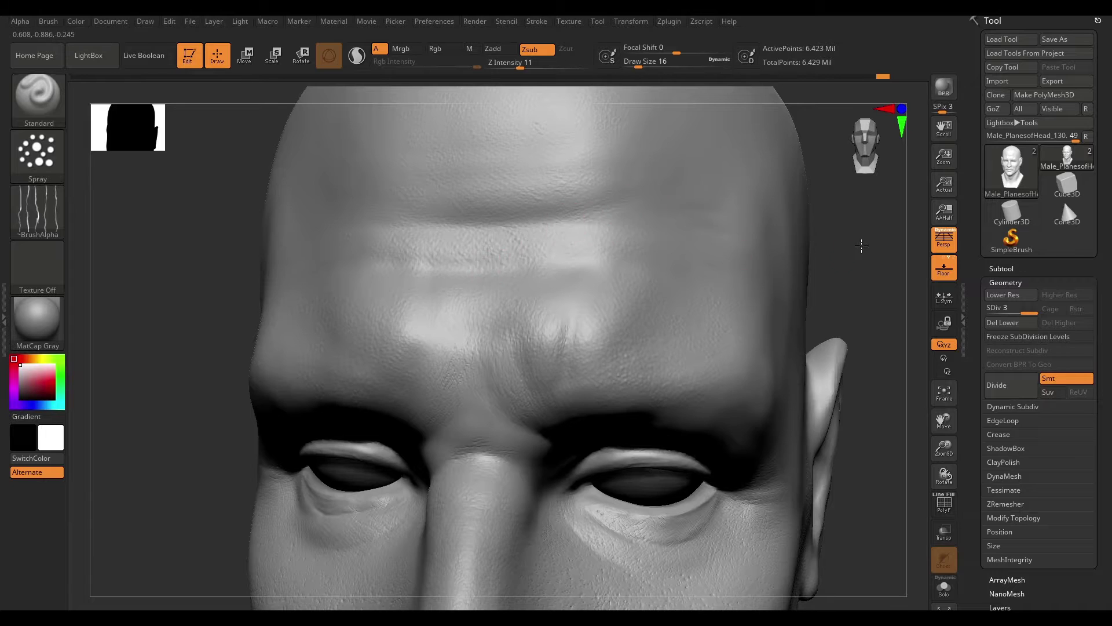
{"action": "mouse_move", "coordinate": [861, 246]}
{"action": "right_mouse_down"}
{"action": "mouse_move", "coordinate": [655, 228]}
{"action": "mouse_move", "coordinate": [861, 360]}
{"action": "mouse_move", "coordinate": [356, 445]}
{"action": "right_mouse_up"}
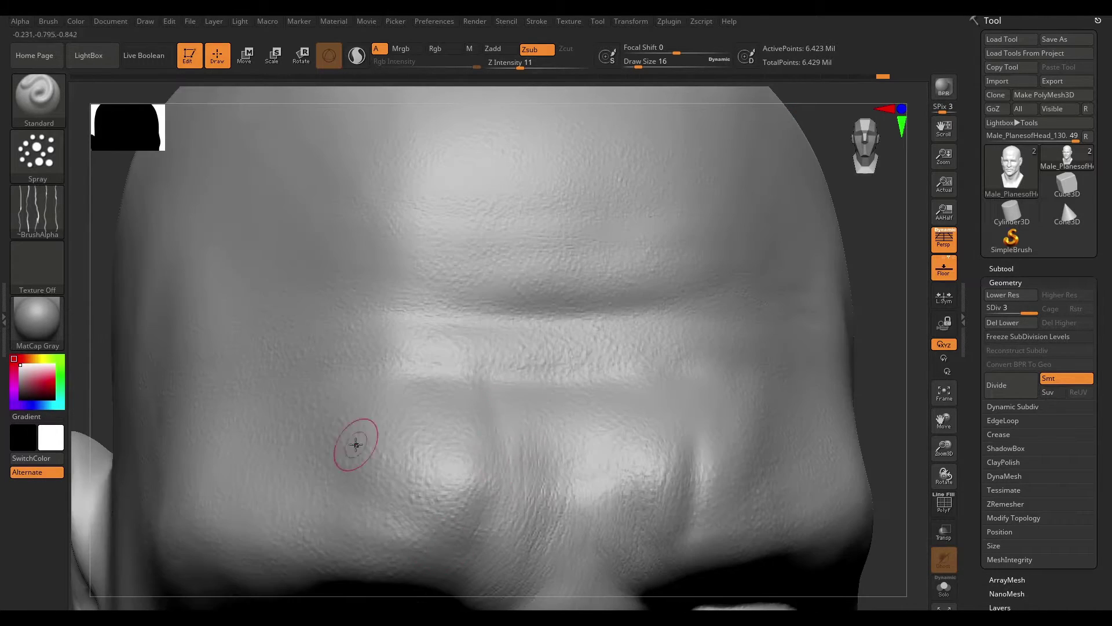
{"action": "key", "text": "f"}
{"action": "right_click_drag", "start_coordinate": [742, 377], "coordinate": [110, 249]}
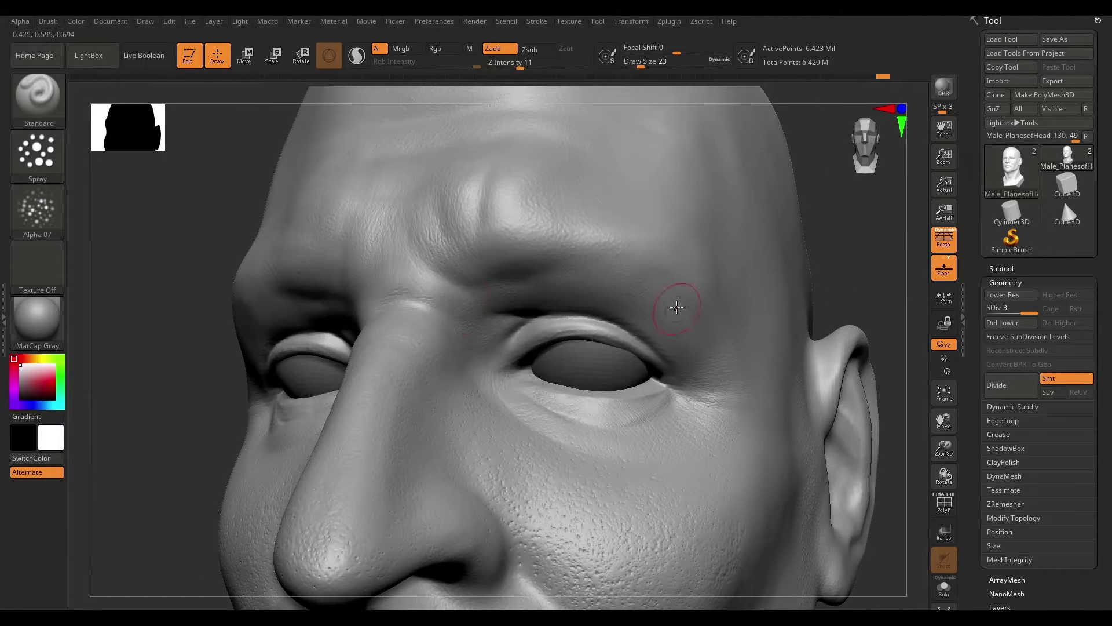
{"action": "right_click_drag", "start_coordinate": [676, 307], "coordinate": [439, 327]}
{"action": "mouse_move", "coordinate": [759, 336]}
{"action": "right_mouse_down"}
{"action": "mouse_move", "coordinate": [806, 397]}
{"action": "mouse_move", "coordinate": [626, 342]}
{"action": "mouse_move", "coordinate": [650, 281]}
{"action": "right_mouse_up"}
{"action": "key", "text": "ctrl"}
{"action": "mouse_move", "coordinate": [841, 252]}
{"action": "right_mouse_down"}
{"action": "mouse_move", "coordinate": [851, 291]}
{"action": "mouse_move", "coordinate": [816, 317]}
{"action": "right_mouse_up"}
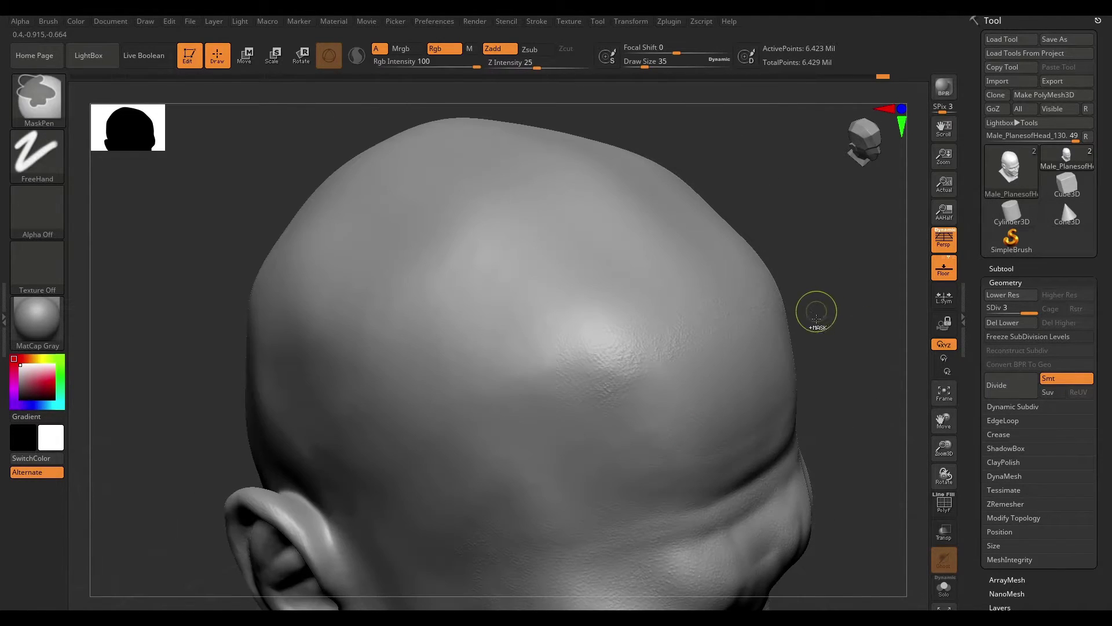
Spray fine pore texture over the skull, back of the head and neck with the Standard brush
{"action": "mouse_move", "coordinate": [600, 334]}
{"action": "right_mouse_down"}
{"action": "mouse_move", "coordinate": [822, 255]}
{"action": "mouse_move", "coordinate": [509, 398]}
{"action": "mouse_move", "coordinate": [763, 285]}
{"action": "mouse_move", "coordinate": [538, 355]}
{"action": "right_mouse_up"}
{"action": "right_click_drag", "start_coordinate": [439, 417], "coordinate": [633, 377]}
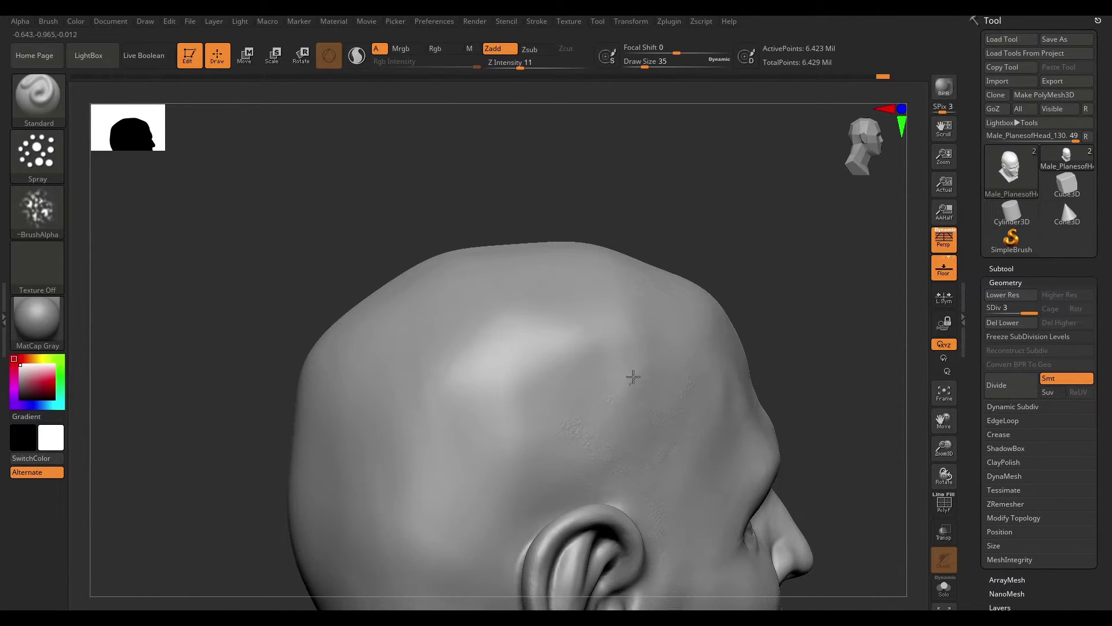
{"action": "right_click_drag", "start_coordinate": [507, 392], "coordinate": [511, 367]}
{"action": "mouse_move", "coordinate": [353, 554]}
{"action": "right_mouse_down"}
{"action": "mouse_move", "coordinate": [442, 363]}
{"action": "mouse_move", "coordinate": [600, 377]}
{"action": "mouse_move", "coordinate": [456, 344]}
{"action": "right_mouse_up"}
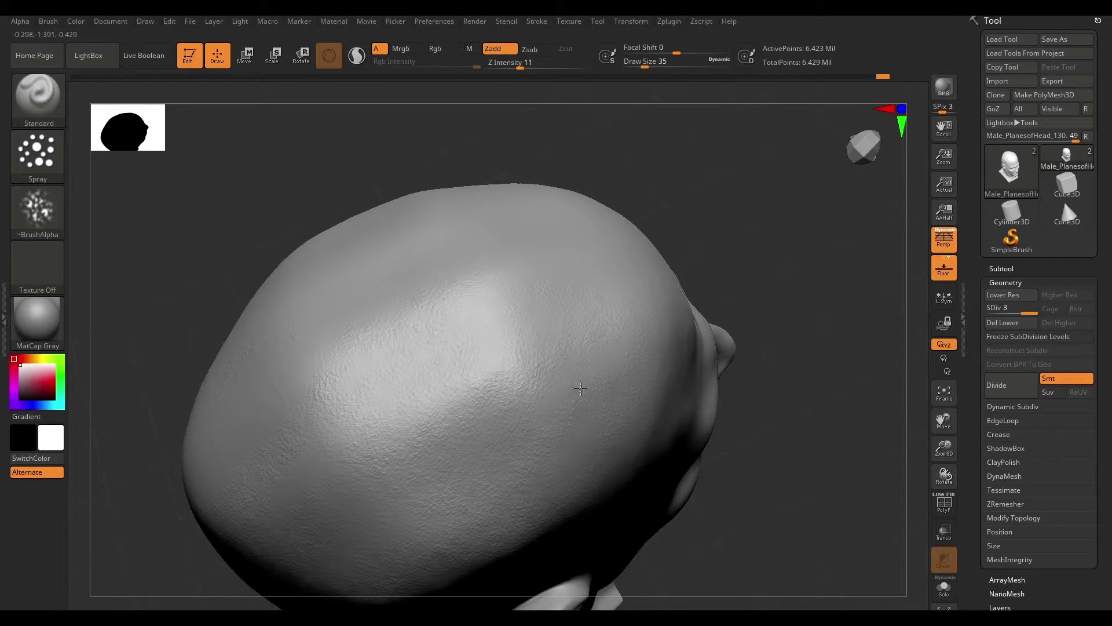
{"action": "right_click_drag", "start_coordinate": [580, 389], "coordinate": [600, 333]}
{"action": "right_click_drag", "start_coordinate": [472, 161], "coordinate": [536, 369]}
{"action": "right_click_drag", "start_coordinate": [472, 427], "coordinate": [559, 420]}
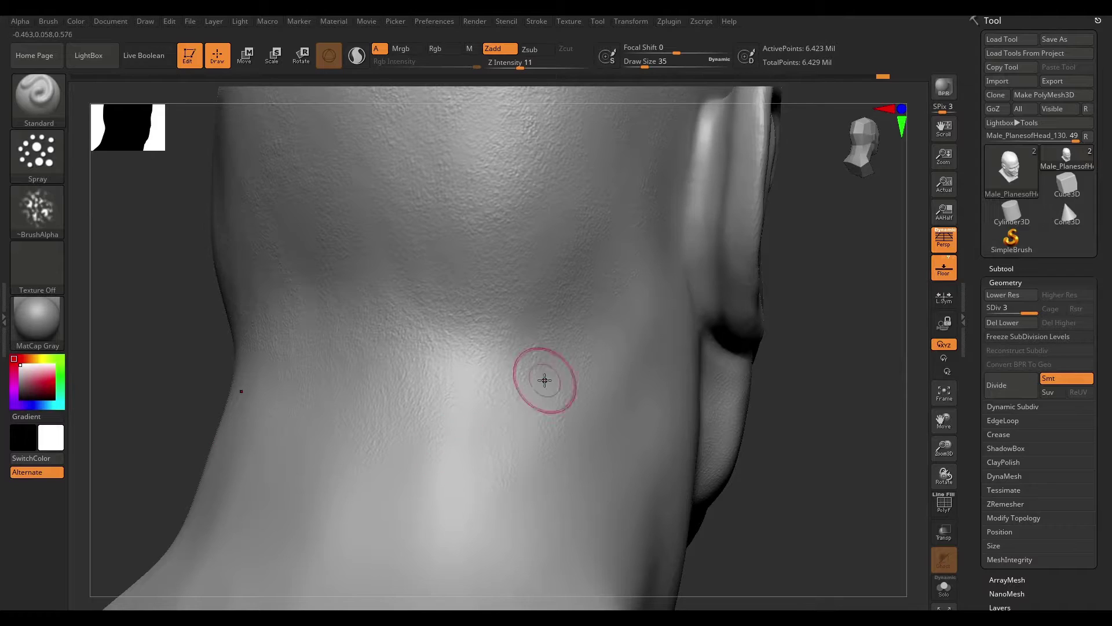
{"action": "right_click_drag", "start_coordinate": [545, 380], "coordinate": [323, 302]}
{"action": "mouse_move", "coordinate": [418, 464]}
{"action": "right_mouse_down"}
{"action": "mouse_move", "coordinate": [597, 87]}
{"action": "mouse_move", "coordinate": [782, 322]}
{"action": "mouse_move", "coordinate": [837, 255]}
{"action": "mouse_move", "coordinate": [805, 325]}
{"action": "right_mouse_up"}
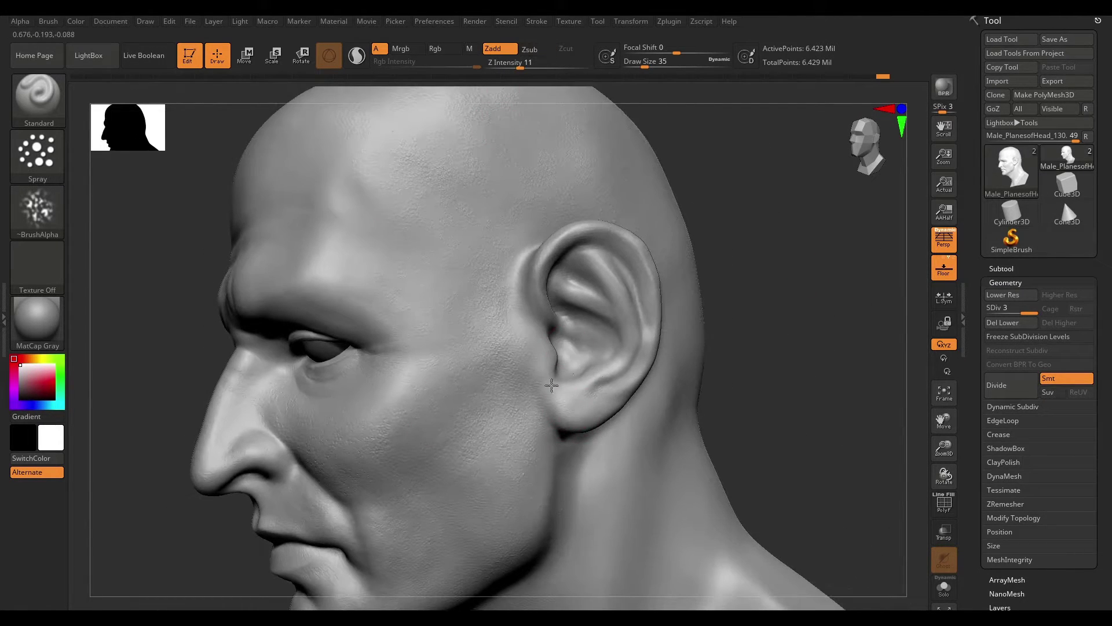
{"action": "mouse_move", "coordinate": [635, 280]}
{"action": "right_mouse_down"}
{"action": "mouse_move", "coordinate": [725, 428]}
{"action": "mouse_move", "coordinate": [858, 294]}
{"action": "mouse_move", "coordinate": [804, 415]}
{"action": "mouse_move", "coordinate": [670, 385]}
{"action": "mouse_move", "coordinate": [807, 347]}
{"action": "mouse_move", "coordinate": [782, 384]}
{"action": "mouse_move", "coordinate": [754, 266]}
{"action": "right_mouse_up"}
Mask and detail the skin around the nose and mouth with MaskPen
{"action": "key", "text": "ctrl"}
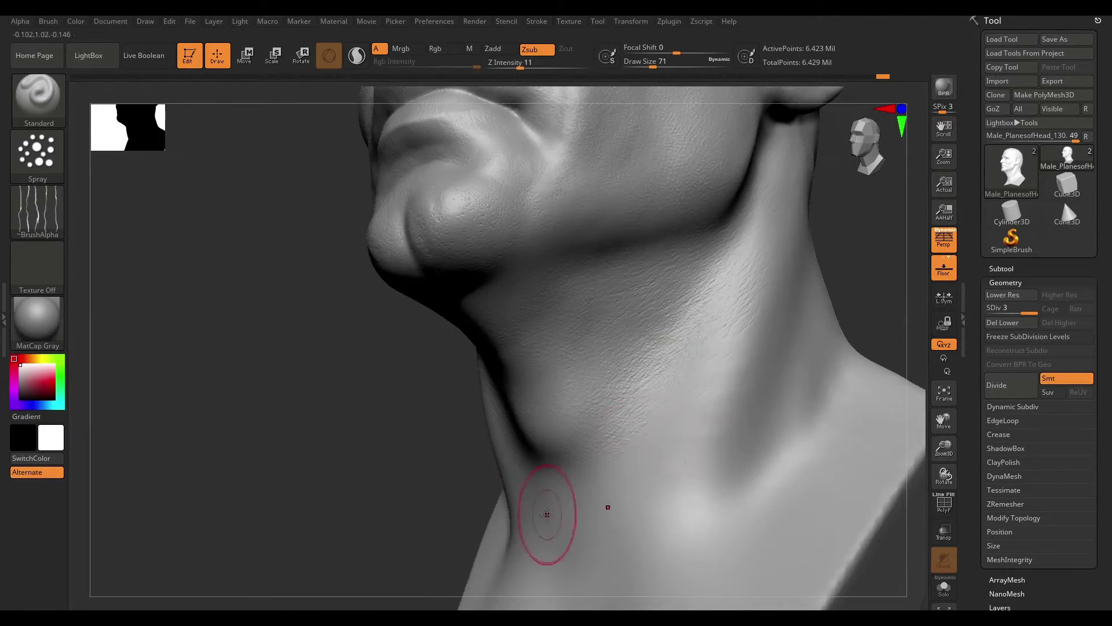
{"action": "left_click_drag", "start_coordinate": [654, 447], "coordinate": [802, 368]}
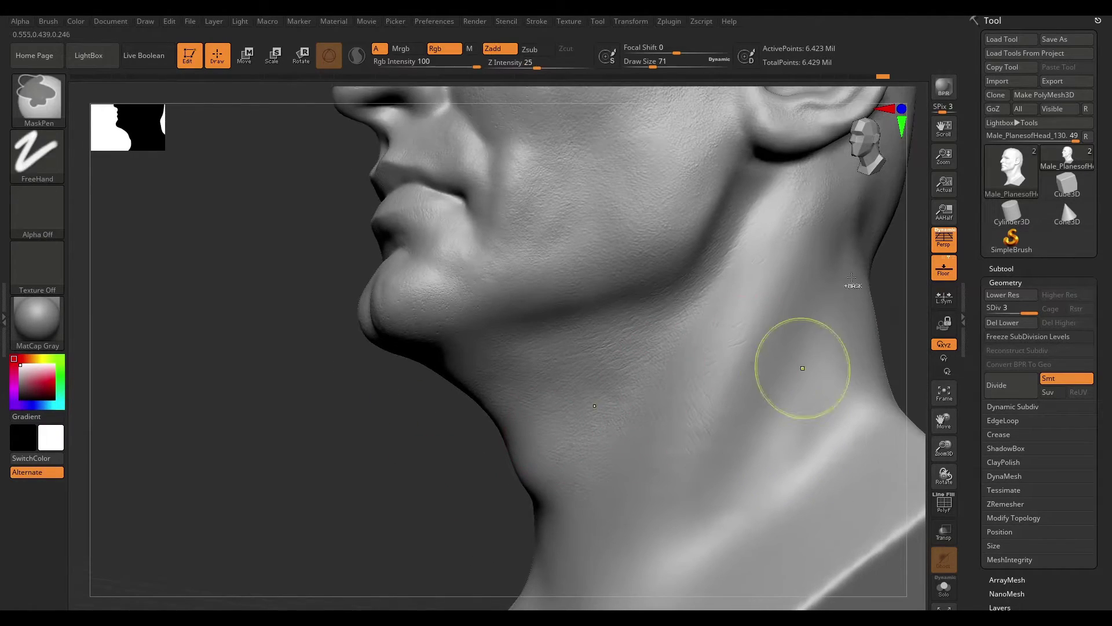
{"action": "mouse_move", "coordinate": [755, 302]}
{"action": "left_mouse_down"}
{"action": "mouse_move", "coordinate": [899, 315]}
{"action": "mouse_move", "coordinate": [819, 359]}
{"action": "mouse_move", "coordinate": [836, 384]}
{"action": "mouse_move", "coordinate": [514, 306]}
{"action": "mouse_move", "coordinate": [750, 398]}
{"action": "mouse_move", "coordinate": [603, 372]}
{"action": "mouse_move", "coordinate": [852, 360]}
{"action": "mouse_move", "coordinate": [920, 477]}
{"action": "mouse_move", "coordinate": [869, 529]}
{"action": "mouse_move", "coordinate": [391, 470]}
{"action": "left_mouse_up"}
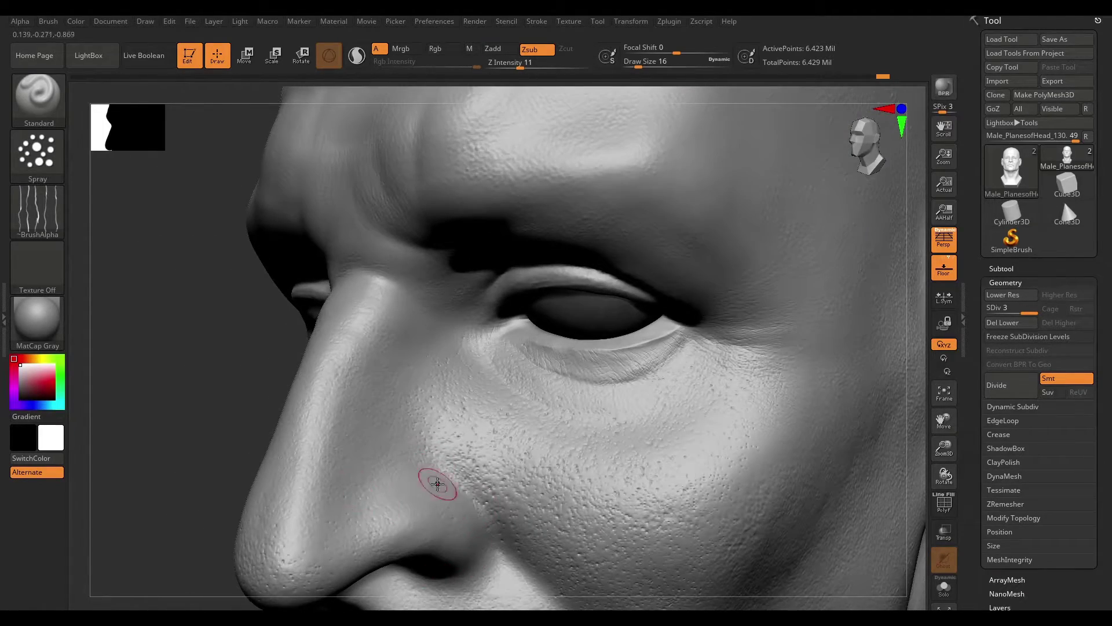
{"action": "mouse_move", "coordinate": [376, 277]}
{"action": "left_mouse_down"}
{"action": "mouse_move", "coordinate": [769, 355]}
{"action": "mouse_move", "coordinate": [801, 402]}
{"action": "mouse_move", "coordinate": [730, 388]}
{"action": "mouse_move", "coordinate": [852, 196]}
{"action": "left_mouse_up"}
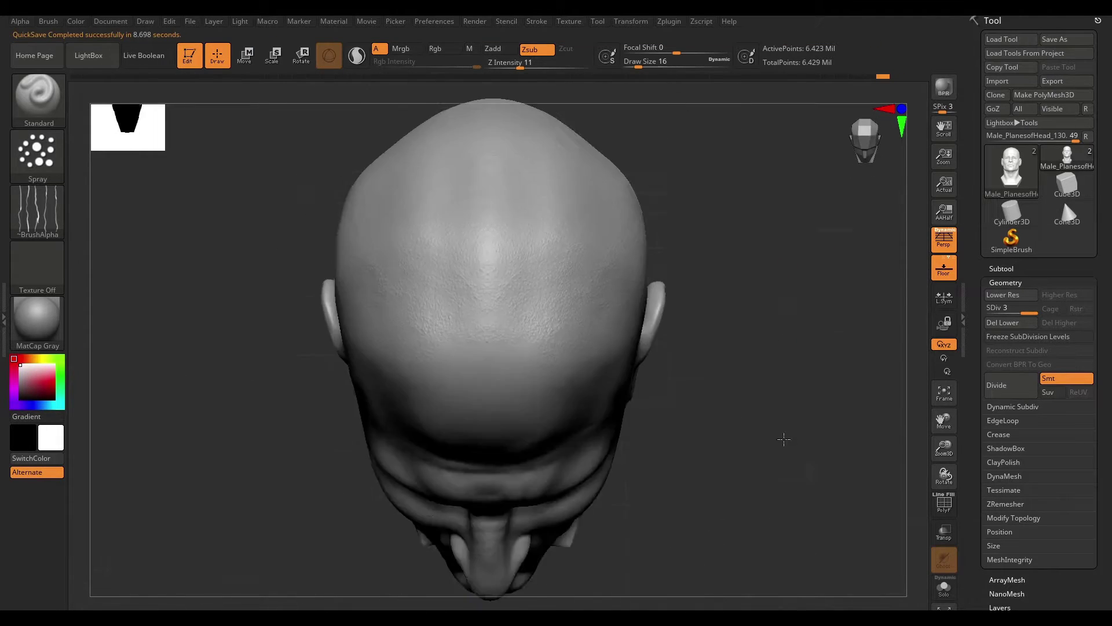
Switch to Alpha 08 and spray pore texture across the face and forehead at Z intensity 14
{"action": "left_click", "coordinate": [37, 211]}
{"action": "left_click", "coordinate": [512, 394]}
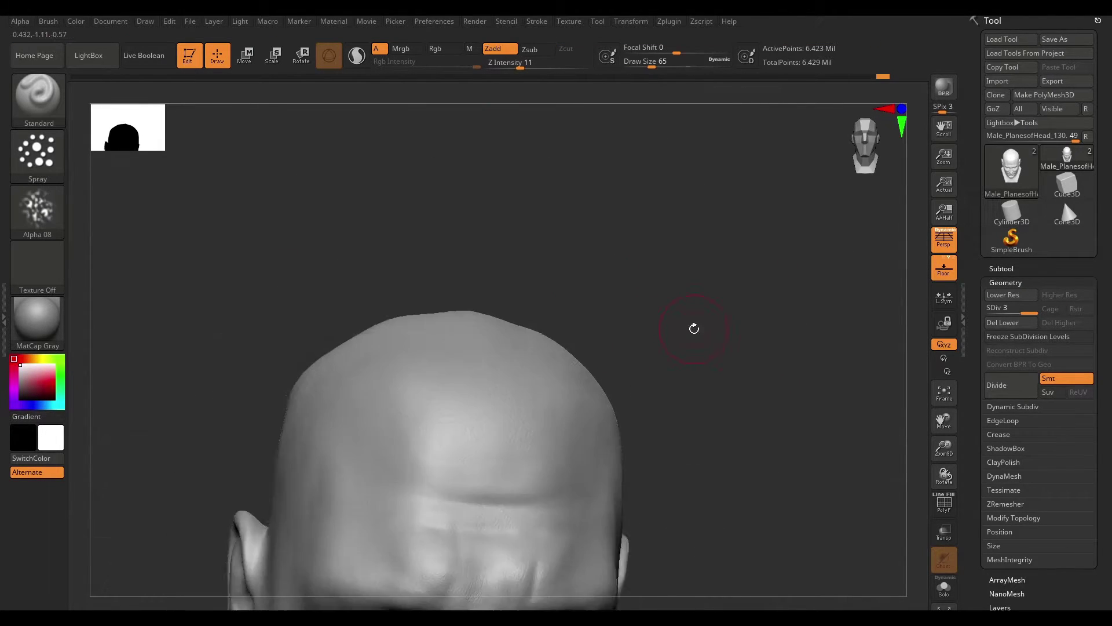
{"action": "key", "text": "space"}
{"action": "mouse_move", "coordinate": [782, 280]}
{"action": "left_mouse_down"}
{"action": "mouse_move", "coordinate": [834, 248]}
{"action": "mouse_move", "coordinate": [764, 355]}
{"action": "left_mouse_up"}
{"action": "left_click_drag", "start_coordinate": [746, 411], "coordinate": [826, 423]}
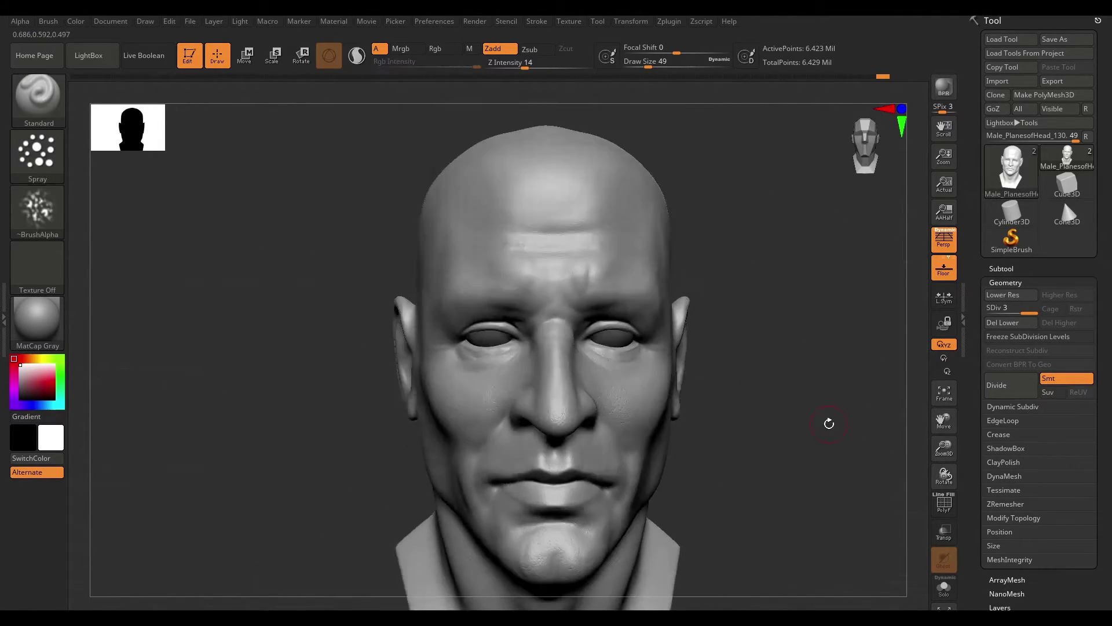
{"action": "mouse_move", "coordinate": [752, 358]}
{"action": "left_mouse_down", "text": "alt"}
{"action": "mouse_move", "coordinate": [857, 347]}
{"action": "mouse_move", "coordinate": [874, 400]}
{"action": "mouse_move", "coordinate": [858, 347]}
{"action": "left_mouse_up", "text": "alt"}
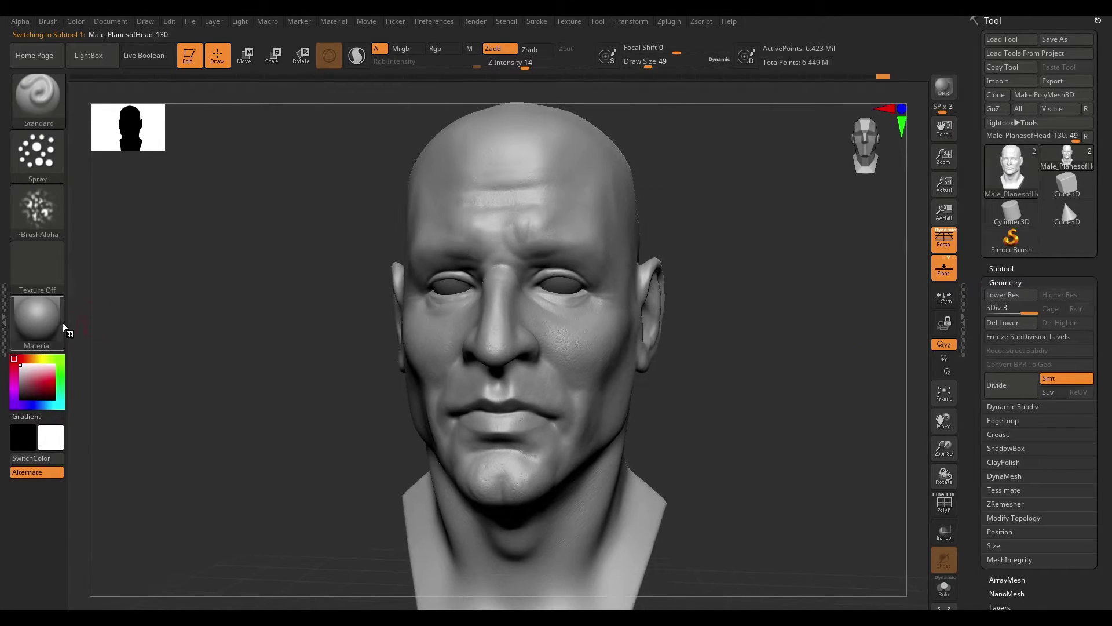
Apply the SkinShade4 material and pick a skin-tone colour
{"action": "left_click", "coordinate": [63, 327]}
{"action": "left_click", "coordinate": [238, 435]}
{"action": "left_click", "coordinate": [20, 359]}
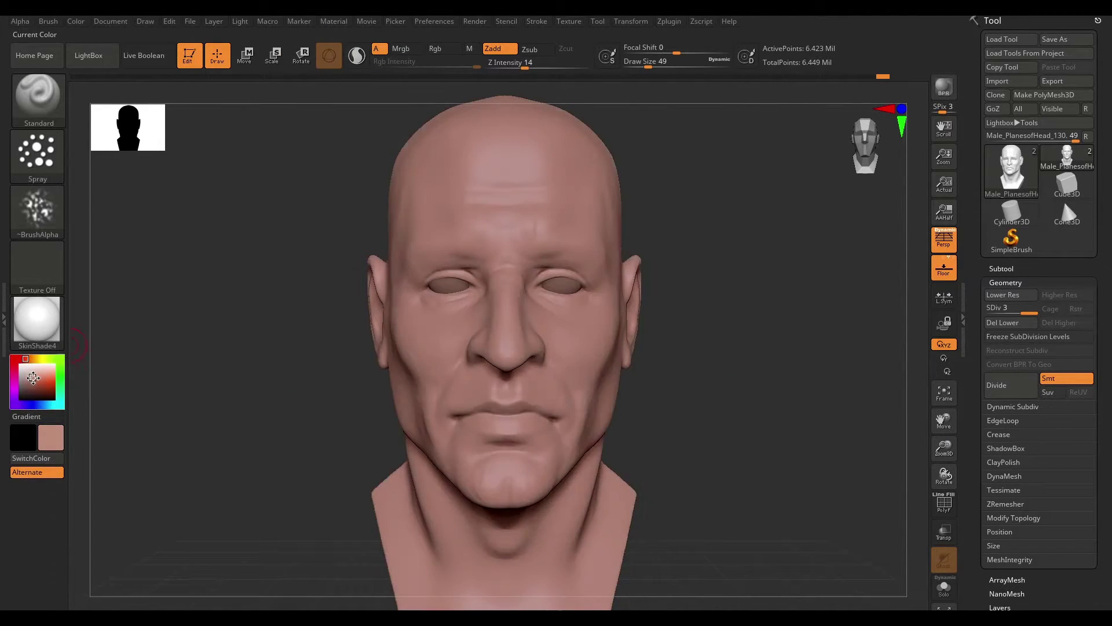
{"action": "mouse_move", "coordinate": [158, 413]}
{"action": "left_mouse_down"}
{"action": "mouse_move", "coordinate": [834, 386]}
{"action": "mouse_move", "coordinate": [752, 332]}
{"action": "left_mouse_up"}
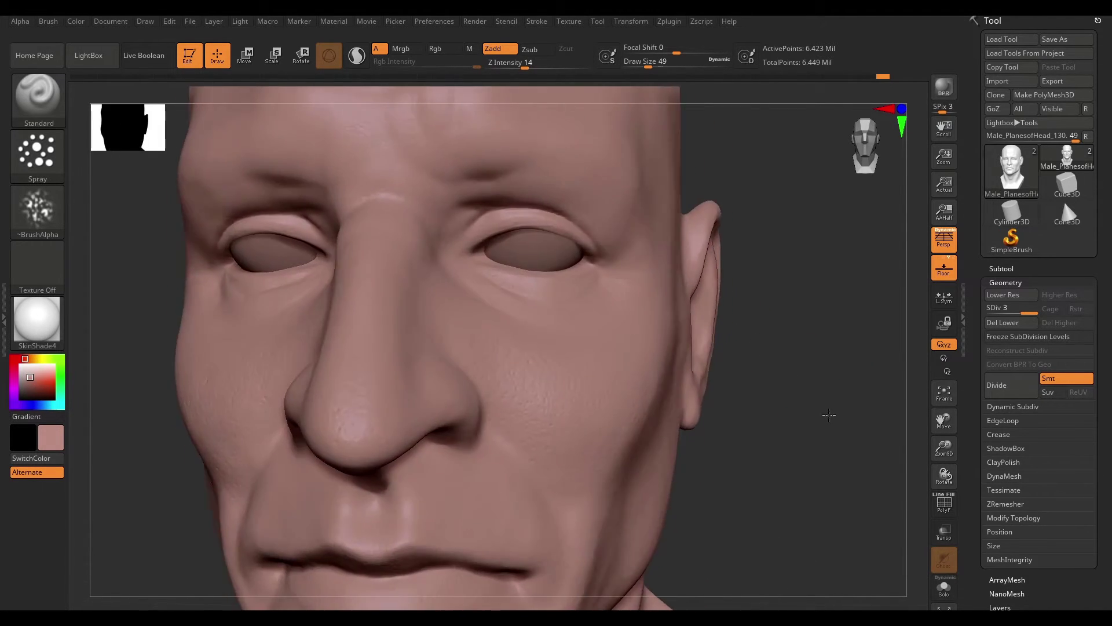
{"action": "mouse_move", "coordinate": [748, 381]}
{"action": "left_mouse_down"}
{"action": "mouse_move", "coordinate": [35, 367]}
{"action": "mouse_move", "coordinate": [792, 393]}
{"action": "left_mouse_up"}
{"action": "mouse_move", "coordinate": [753, 348]}
{"action": "left_mouse_down"}
{"action": "mouse_move", "coordinate": [844, 397]}
{"action": "mouse_move", "coordinate": [811, 383]}
{"action": "left_mouse_up"}
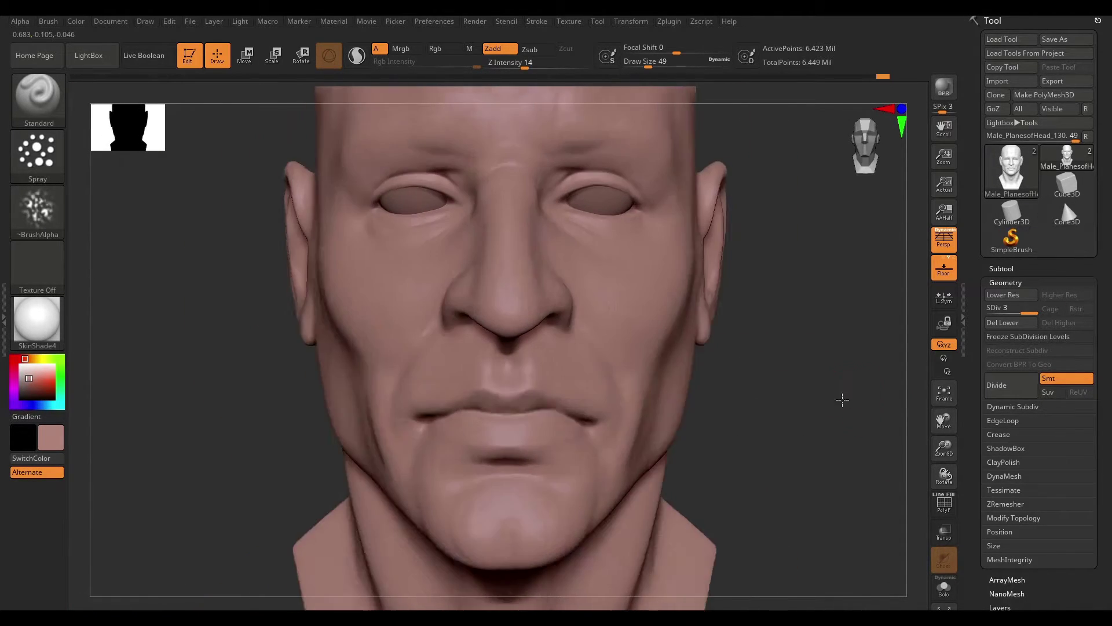
Switch the head to Flat Color and set up red Rgb painting at intensity 100
{"action": "left_click", "coordinate": [37, 319]}
{"action": "left_click", "coordinate": [130, 280]}
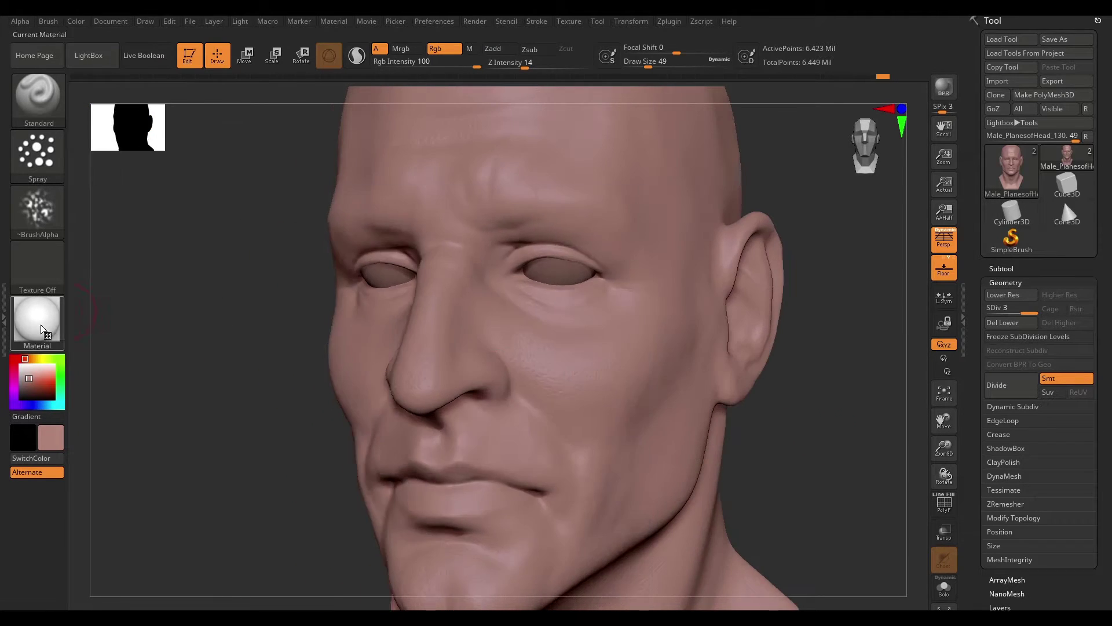
{"action": "left_click_drag", "start_coordinate": [580, 347], "coordinate": [765, 389]}
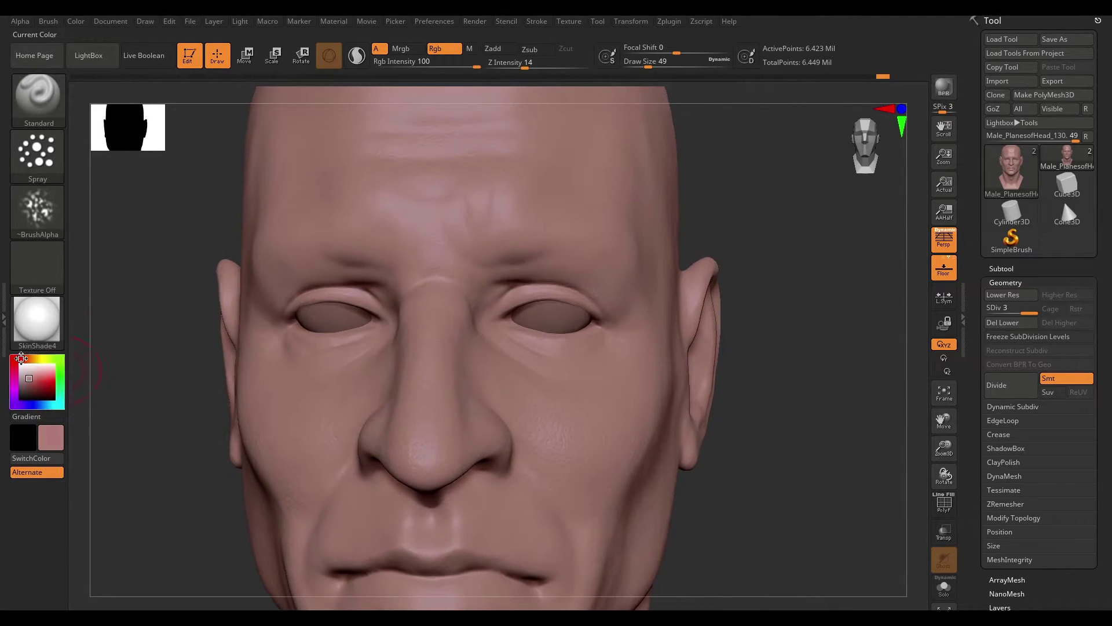
{"action": "mouse_move", "coordinate": [918, 322]}
{"action": "left_mouse_down"}
{"action": "mouse_move", "coordinate": [859, 335]}
{"action": "mouse_move", "coordinate": [839, 218]}
{"action": "left_mouse_up"}
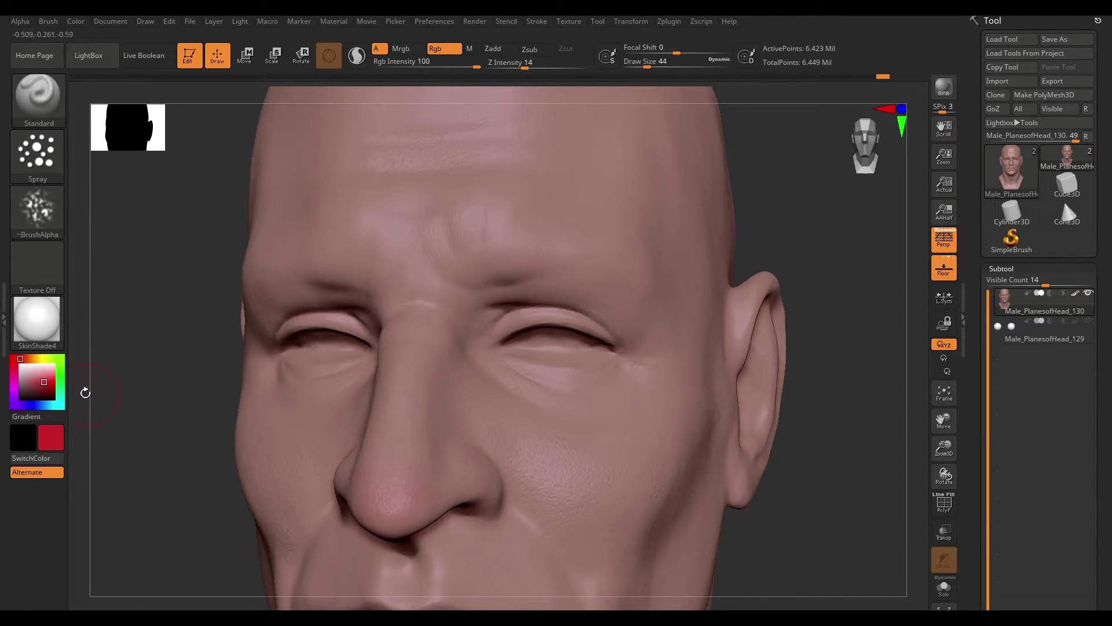
Toggle between Flat Color and SkinShade4 to preview the head's colouring
{"action": "left_click", "coordinate": [46, 322]}
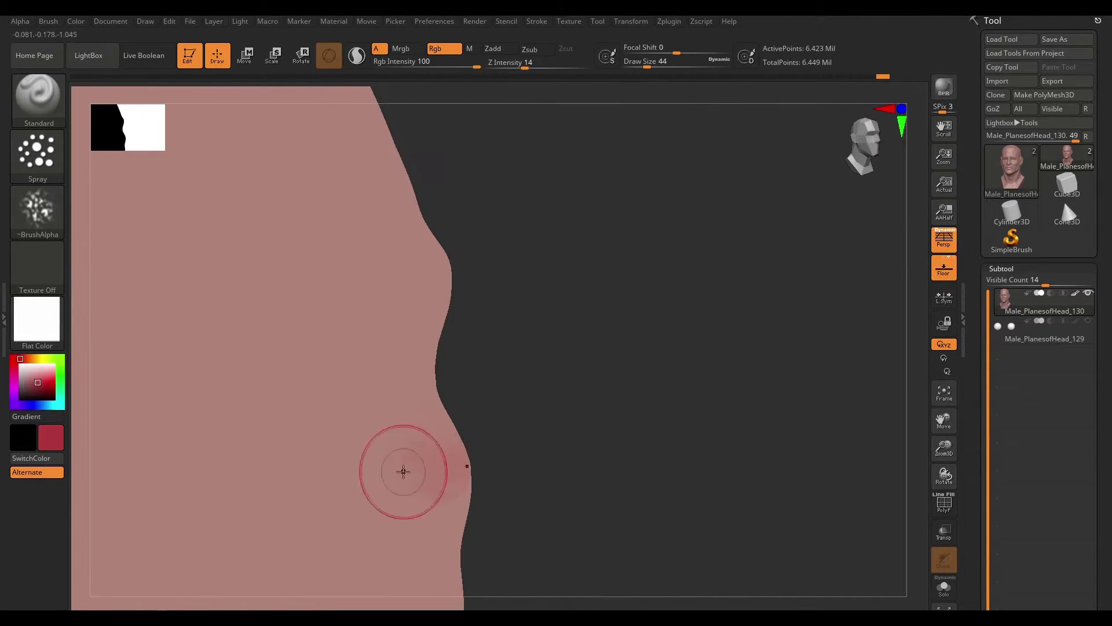
{"action": "left_click", "coordinate": [37, 318]}
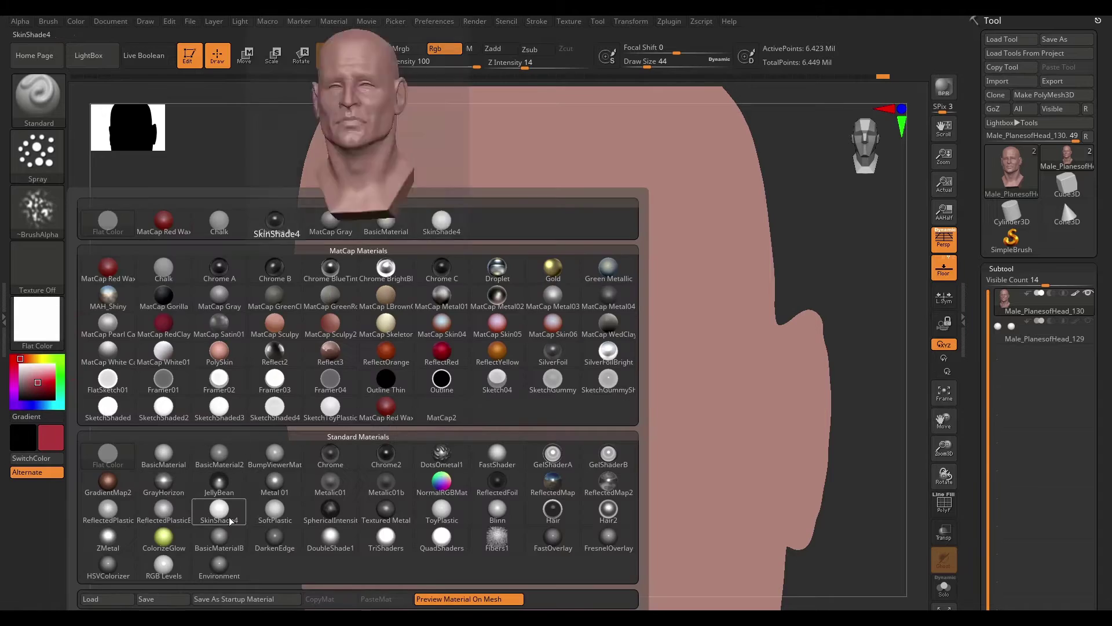
{"action": "left_click", "coordinate": [374, 219]}
{"action": "mouse_move", "coordinate": [838, 365]}
{"action": "left_mouse_down"}
{"action": "mouse_move", "coordinate": [460, 465]}
{"action": "mouse_move", "coordinate": [534, 299]}
{"action": "mouse_move", "coordinate": [529, 274]}
{"action": "left_mouse_up"}
{"action": "left_click", "coordinate": [37, 319]}
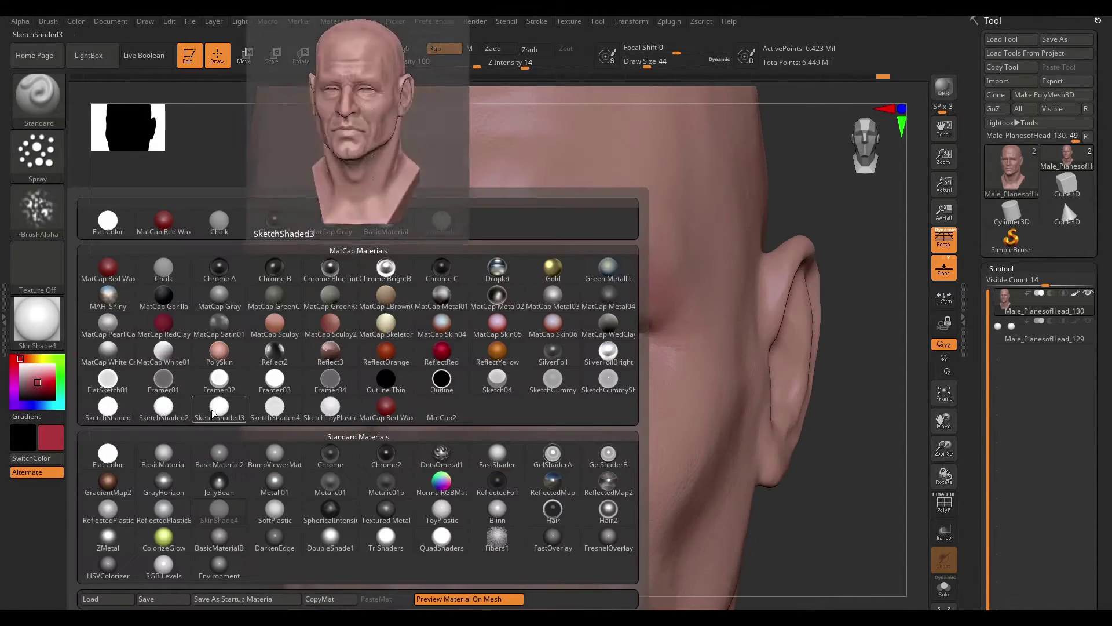
{"action": "left_click", "coordinate": [107, 218]}
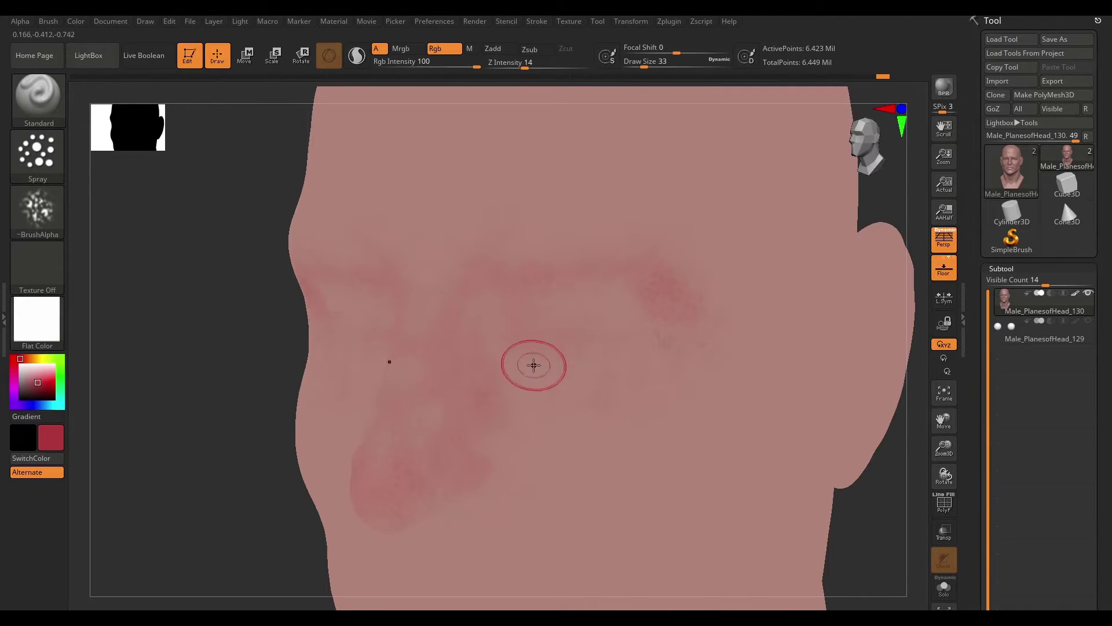
With a smaller brush, paint red tint around the eyelids, under-eyes, nose and mouth
{"action": "key", "text": "m"}
{"action": "left_click", "coordinate": [566, 373]}
{"action": "left_click_drag", "start_coordinate": [566, 373], "coordinate": [636, 410]}
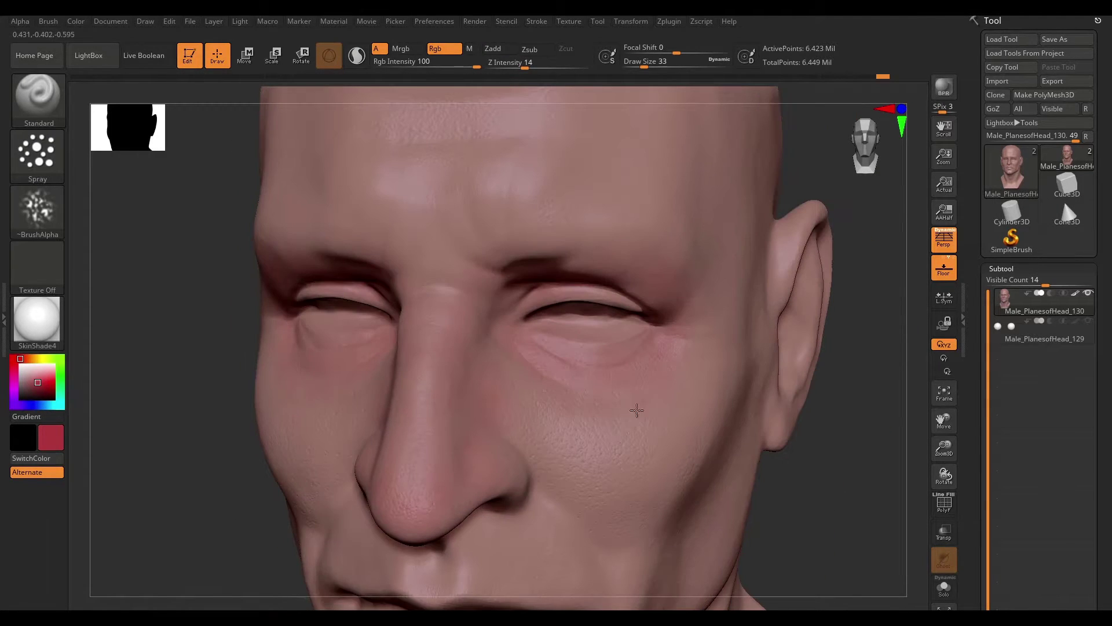
{"action": "left_click_drag", "start_coordinate": [863, 224], "coordinate": [558, 365]}
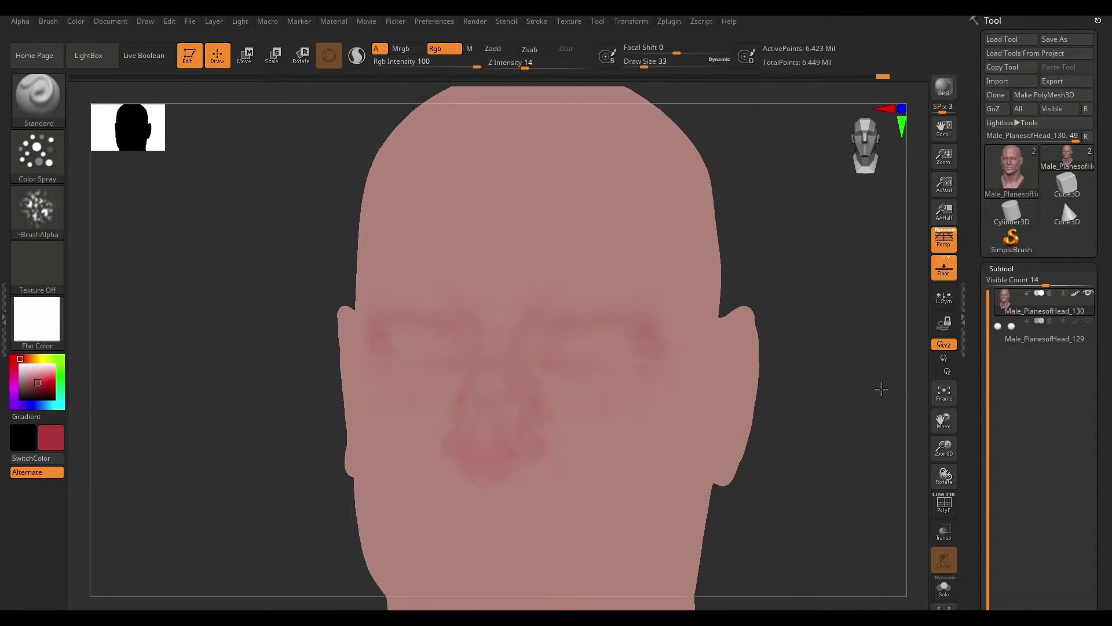
{"action": "mouse_move", "coordinate": [844, 253]}
{"action": "left_mouse_down"}
{"action": "mouse_move", "coordinate": [653, 422]}
{"action": "mouse_move", "coordinate": [606, 401]}
{"action": "left_mouse_up"}
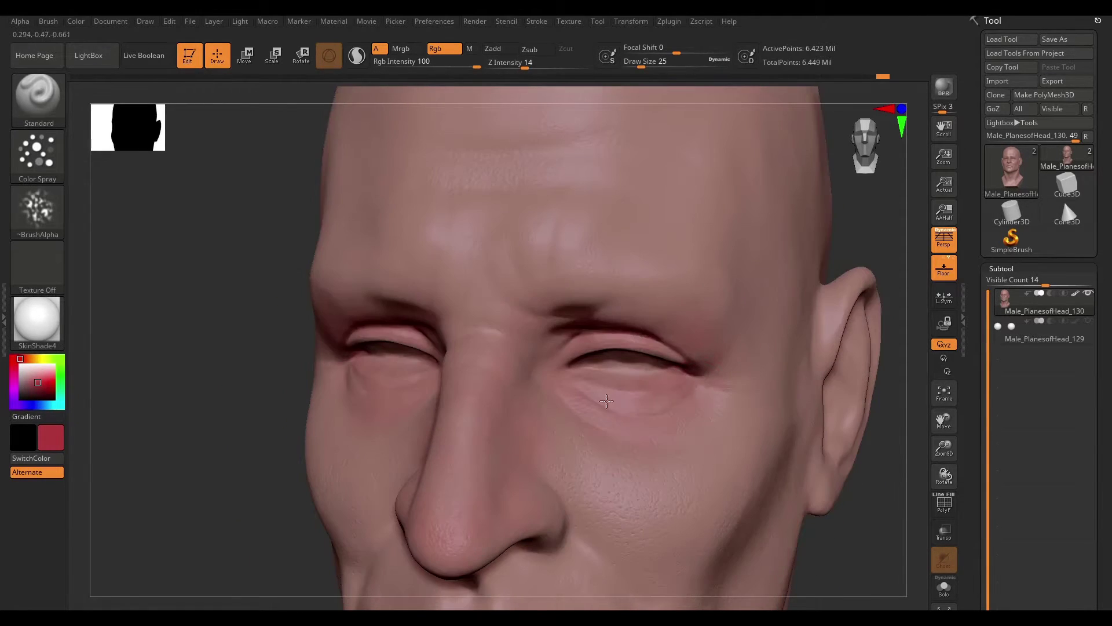
{"action": "mouse_move", "coordinate": [875, 428]}
{"action": "left_mouse_down"}
{"action": "mouse_move", "coordinate": [856, 397]}
{"action": "mouse_move", "coordinate": [783, 421]}
{"action": "left_mouse_up"}
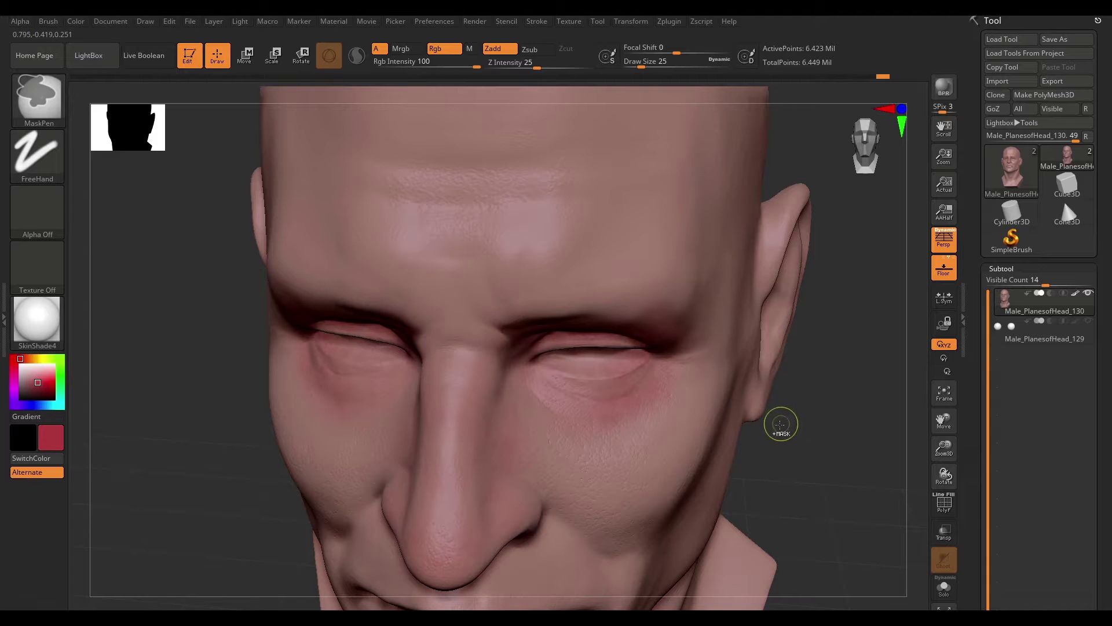
Spray red flush over the cheeks and nose tip
{"action": "key", "text": "f"}
{"action": "mouse_move", "coordinate": [811, 379]}
{"action": "left_mouse_down", "text": "alt"}
{"action": "mouse_move", "coordinate": [851, 400]}
{"action": "mouse_move", "coordinate": [841, 462]}
{"action": "mouse_move", "coordinate": [819, 367]}
{"action": "mouse_move", "coordinate": [503, 403]}
{"action": "left_mouse_up", "text": "alt"}
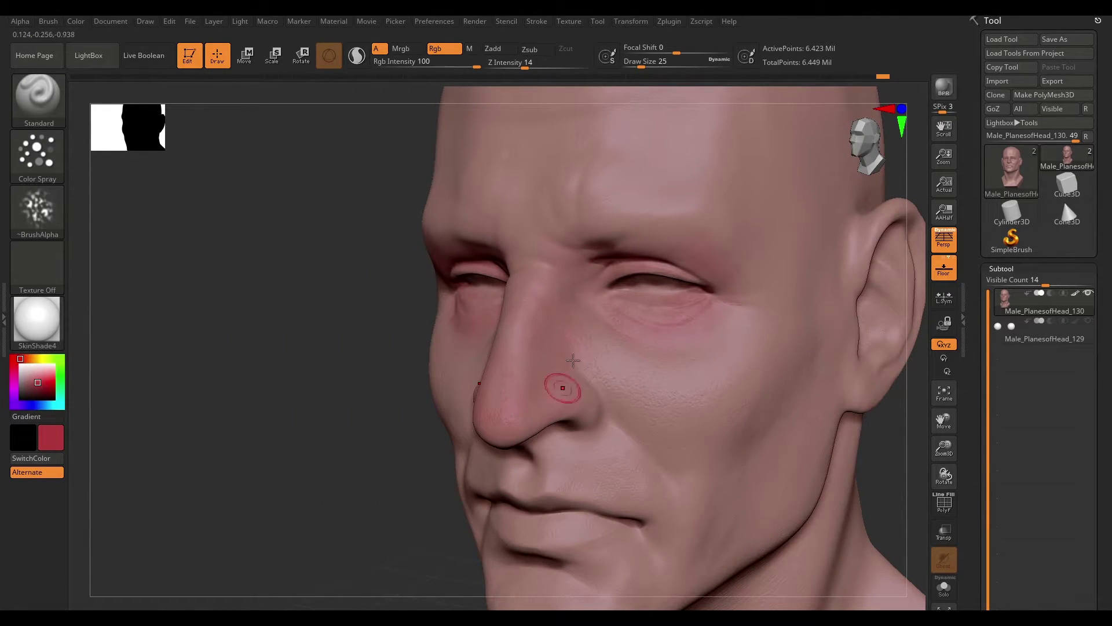
{"action": "left_click_drag", "start_coordinate": [572, 360], "coordinate": [631, 341]}
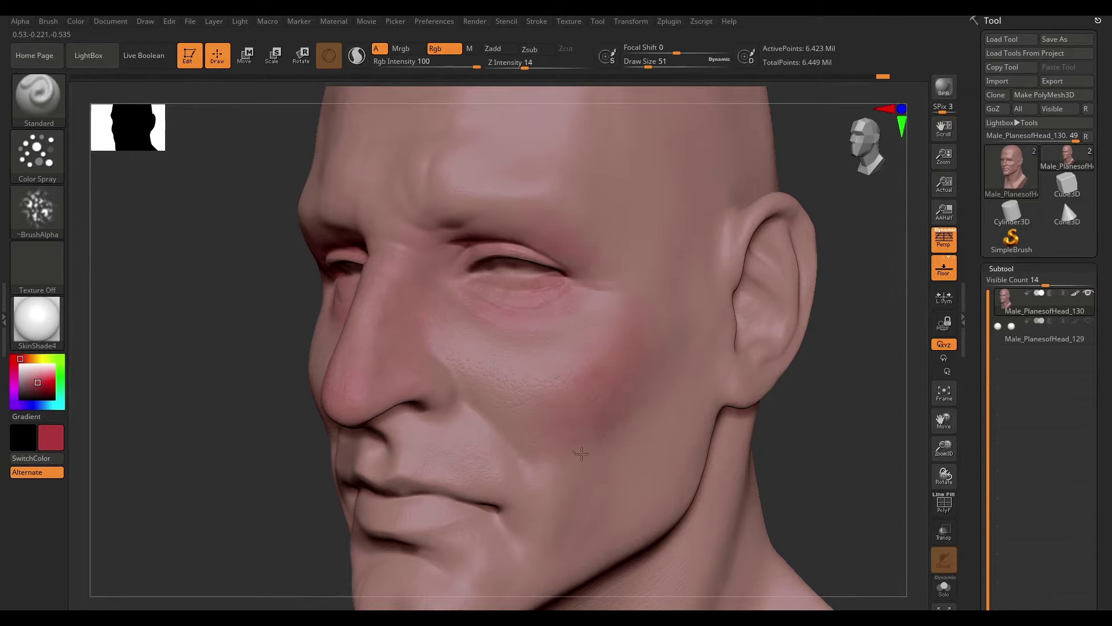
{"action": "mouse_move", "coordinate": [581, 453]}
{"action": "left_mouse_down"}
{"action": "mouse_move", "coordinate": [861, 422]}
{"action": "mouse_move", "coordinate": [837, 368]}
{"action": "mouse_move", "coordinate": [897, 405]}
{"action": "mouse_move", "coordinate": [789, 361]}
{"action": "mouse_move", "coordinate": [812, 405]}
{"action": "mouse_move", "coordinate": [405, 452]}
{"action": "mouse_move", "coordinate": [619, 376]}
{"action": "mouse_move", "coordinate": [857, 329]}
{"action": "mouse_move", "coordinate": [819, 367]}
{"action": "mouse_move", "coordinate": [695, 405]}
{"action": "left_mouse_up"}
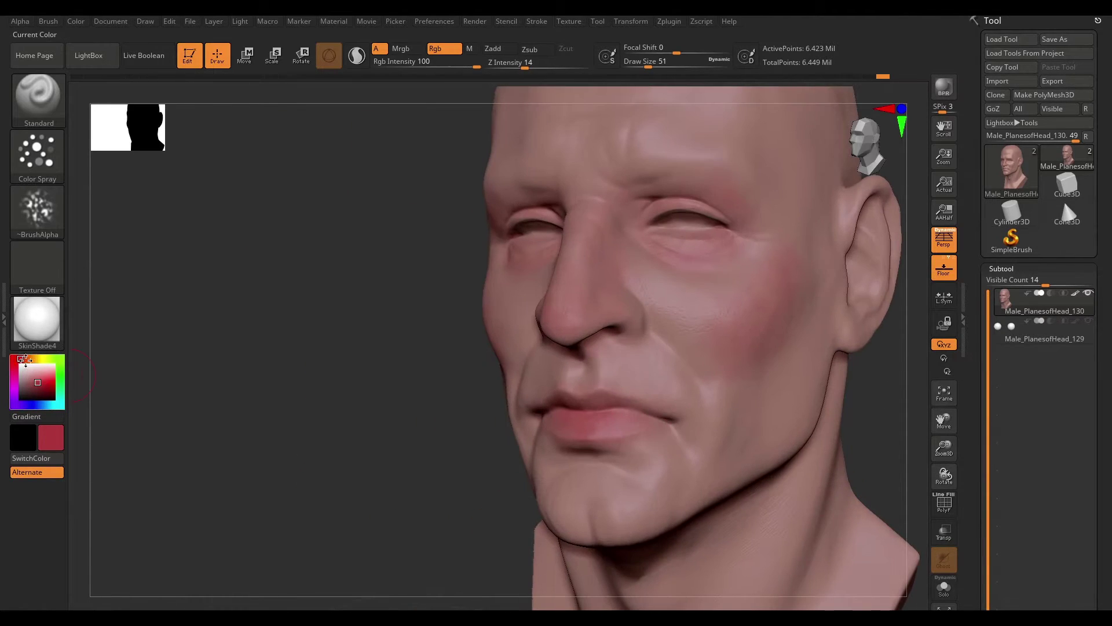
{"action": "mouse_move", "coordinate": [858, 418]}
{"action": "left_mouse_down"}
{"action": "mouse_move", "coordinate": [800, 377]}
{"action": "mouse_move", "coordinate": [651, 407]}
{"action": "mouse_move", "coordinate": [753, 411]}
{"action": "mouse_move", "coordinate": [794, 376]}
{"action": "mouse_move", "coordinate": [501, 450]}
{"action": "mouse_move", "coordinate": [753, 440]}
{"action": "mouse_move", "coordinate": [711, 488]}
{"action": "mouse_move", "coordinate": [712, 405]}
{"action": "left_mouse_up"}
{"action": "key", "text": "space"}
Set skin pink as the secondary colour and paint reddish tones around the eyes
{"action": "key", "text": "f"}
{"action": "key", "text": "c"}
{"action": "key", "text": "f"}
{"action": "left_click_drag", "start_coordinate": [232, 406], "coordinate": [564, 411]}
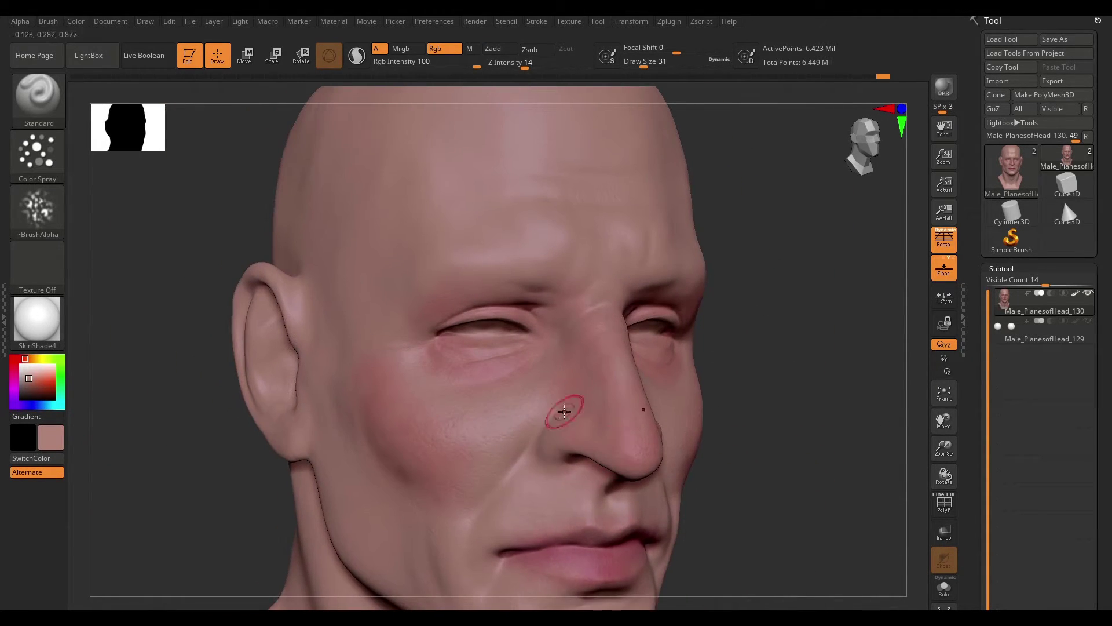
{"action": "mouse_move", "coordinate": [724, 406]}
{"action": "left_mouse_down"}
{"action": "mouse_move", "coordinate": [786, 399]}
{"action": "mouse_move", "coordinate": [566, 429]}
{"action": "mouse_move", "coordinate": [592, 541]}
{"action": "left_mouse_up"}
{"action": "key", "text": "f"}
{"action": "mouse_move", "coordinate": [496, 515]}
{"action": "left_mouse_down"}
{"action": "mouse_move", "coordinate": [406, 510]}
{"action": "mouse_move", "coordinate": [475, 499]}
{"action": "left_mouse_up"}
Make skin pink the main colour, darken the lips, and check the result in SkinShade4
{"action": "left_click", "coordinate": [18, 322]}
{"action": "key", "text": "c"}
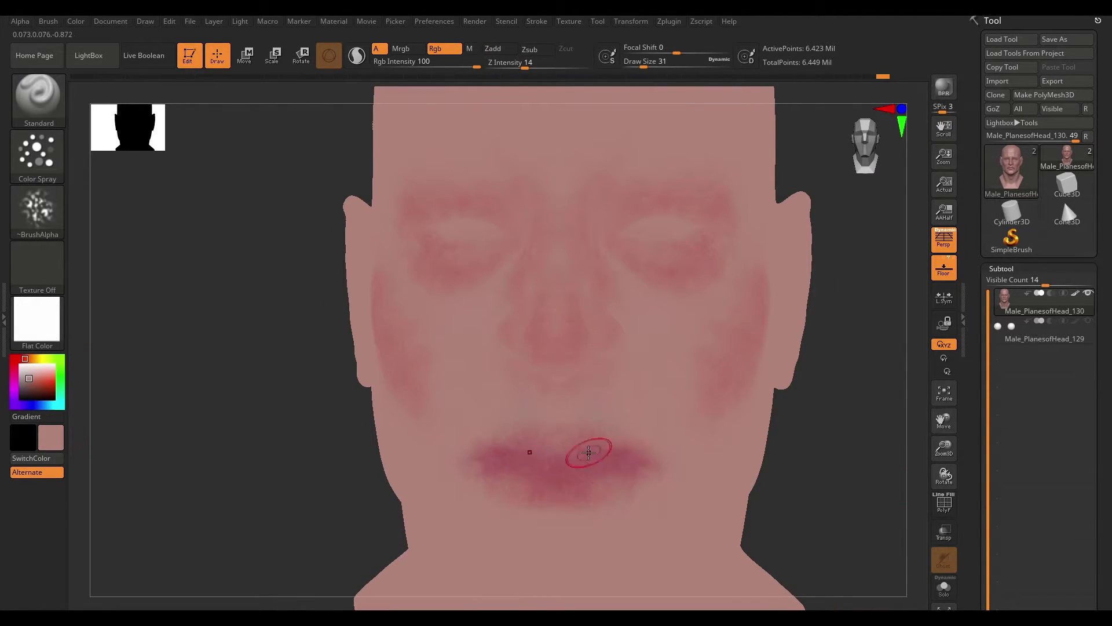
{"action": "left_click_drag", "start_coordinate": [851, 383], "coordinate": [775, 451]}
{"action": "left_click_drag", "start_coordinate": [638, 451], "coordinate": [527, 478]}
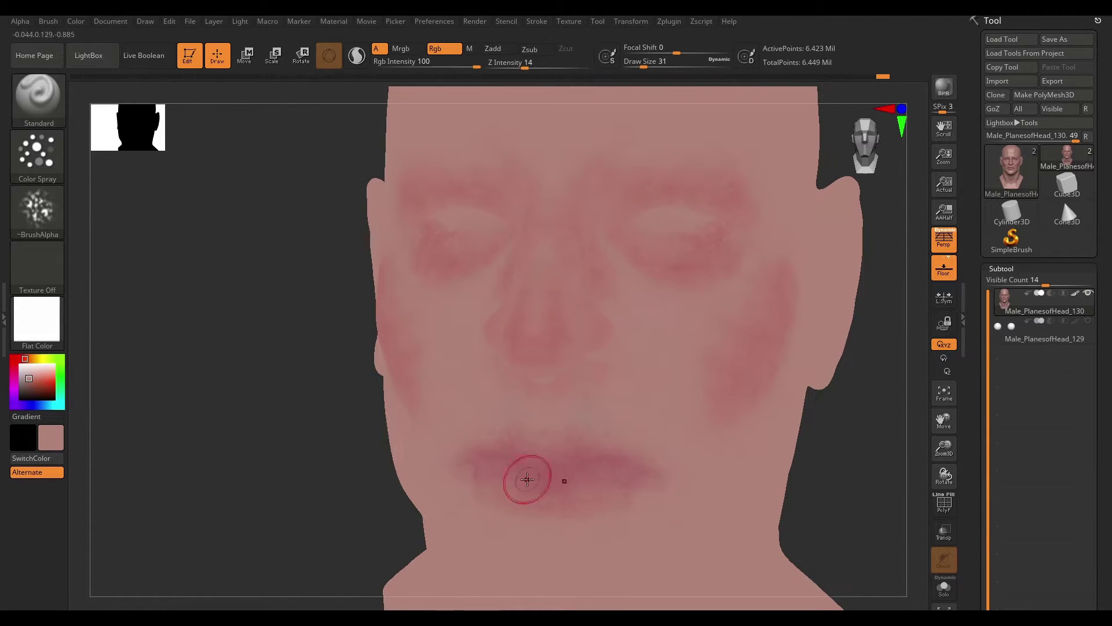
{"action": "key", "text": "m"}
{"action": "left_click", "coordinate": [249, 325]}
Spray soft reddish blotches around the eyes, cheeks and forehead
{"action": "left_click_drag", "start_coordinate": [753, 464], "coordinate": [829, 462]}
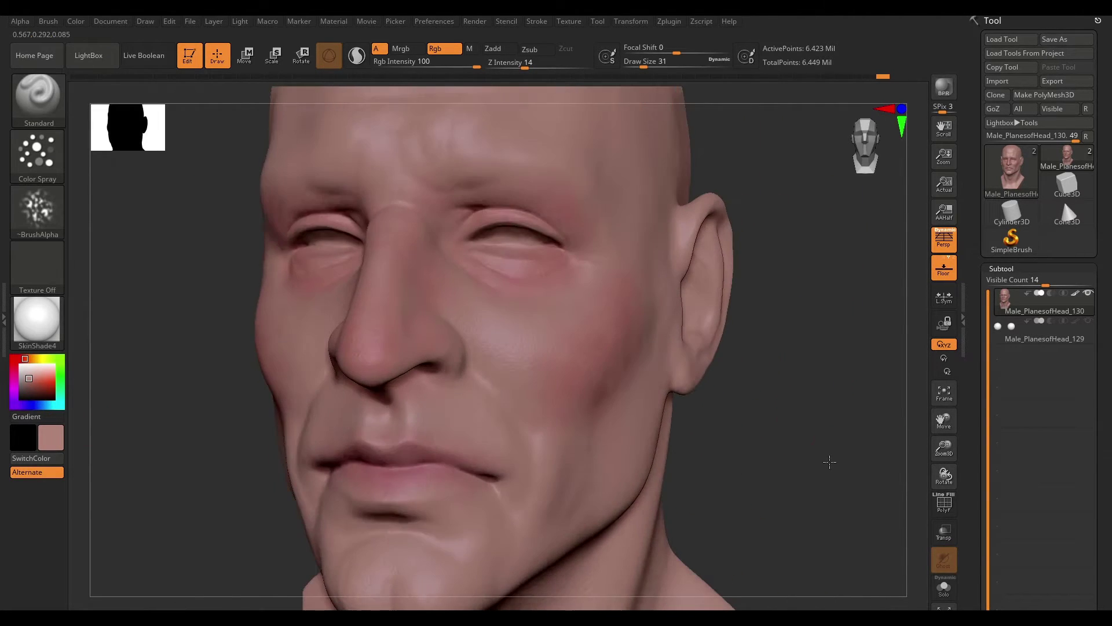
{"action": "left_click_drag", "start_coordinate": [806, 371], "coordinate": [620, 373]}
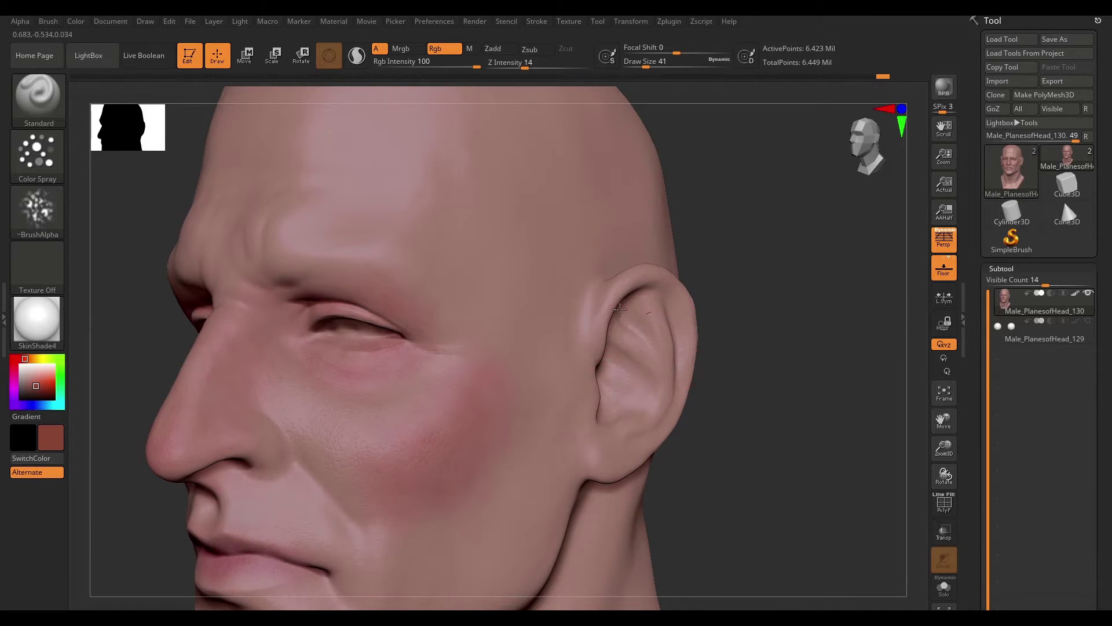
{"action": "left_click_drag", "start_coordinate": [619, 310], "coordinate": [617, 343]}
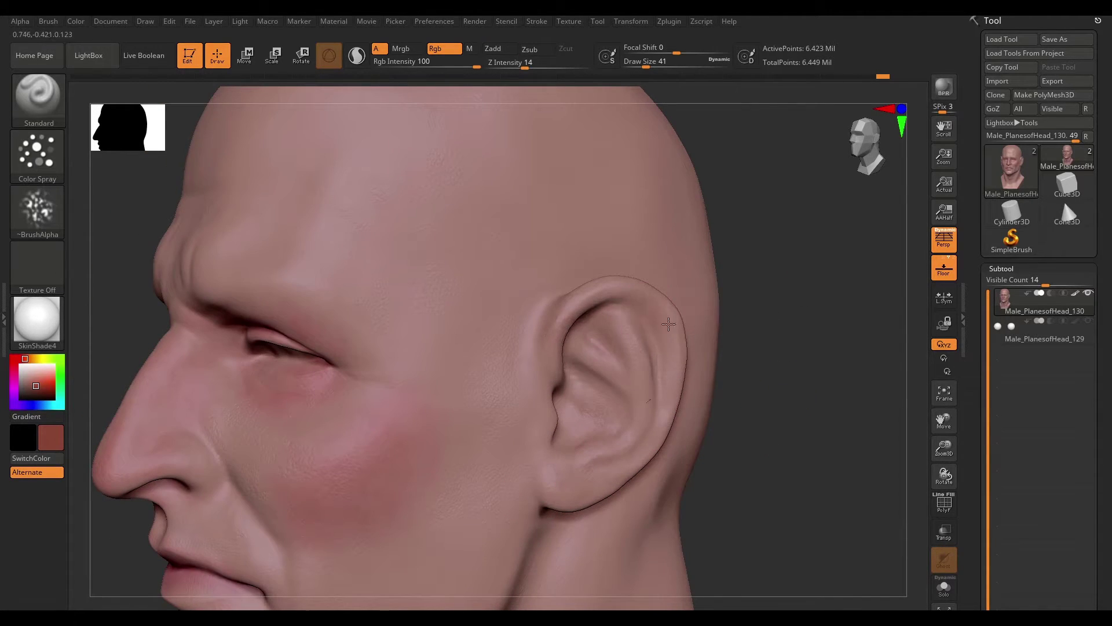
{"action": "left_click_drag", "start_coordinate": [477, 515], "coordinate": [546, 420]}
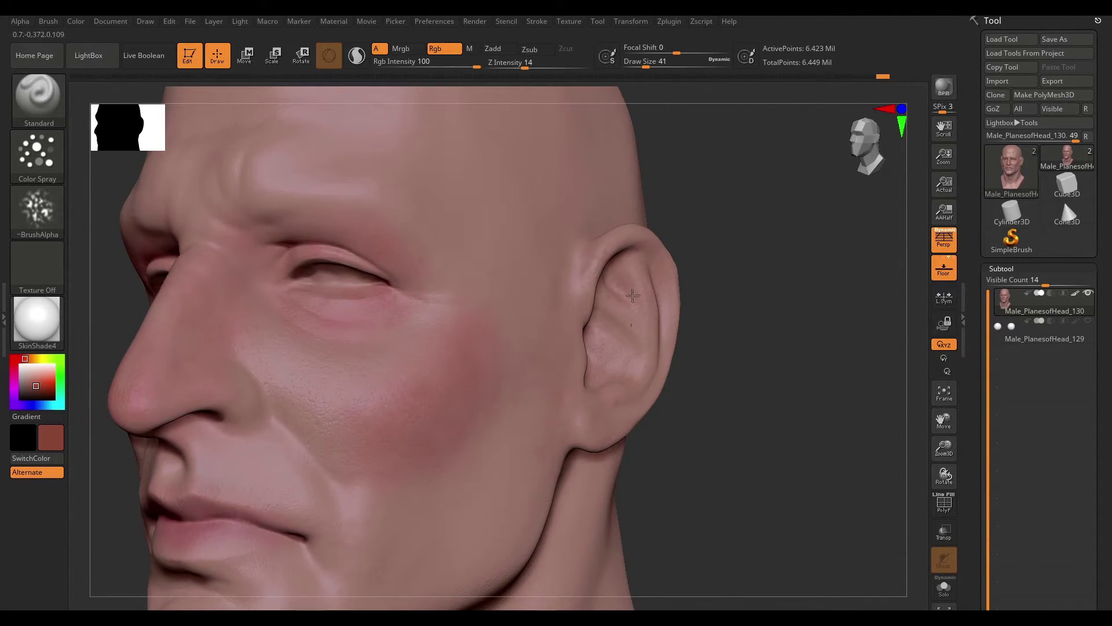
{"action": "mouse_move", "coordinate": [773, 317]}
{"action": "left_mouse_down"}
{"action": "mouse_move", "coordinate": [665, 459]}
{"action": "mouse_move", "coordinate": [851, 417]}
{"action": "mouse_move", "coordinate": [551, 479]}
{"action": "mouse_move", "coordinate": [43, 386]}
{"action": "left_mouse_up"}
{"action": "mouse_move", "coordinate": [541, 449]}
{"action": "left_mouse_down"}
{"action": "mouse_move", "coordinate": [802, 268]}
{"action": "mouse_move", "coordinate": [844, 261]}
{"action": "mouse_move", "coordinate": [784, 322]}
{"action": "mouse_move", "coordinate": [590, 289]}
{"action": "left_mouse_up"}
Pick a tan colour and spray a faint yellowish tint over the scalp and forehead
{"action": "left_click", "coordinate": [32, 383]}
{"action": "left_click", "coordinate": [30, 359]}
{"action": "mouse_move", "coordinate": [753, 273]}
{"action": "left_mouse_down"}
{"action": "mouse_move", "coordinate": [810, 241]}
{"action": "mouse_move", "coordinate": [784, 384]}
{"action": "mouse_move", "coordinate": [643, 346]}
{"action": "left_mouse_up"}
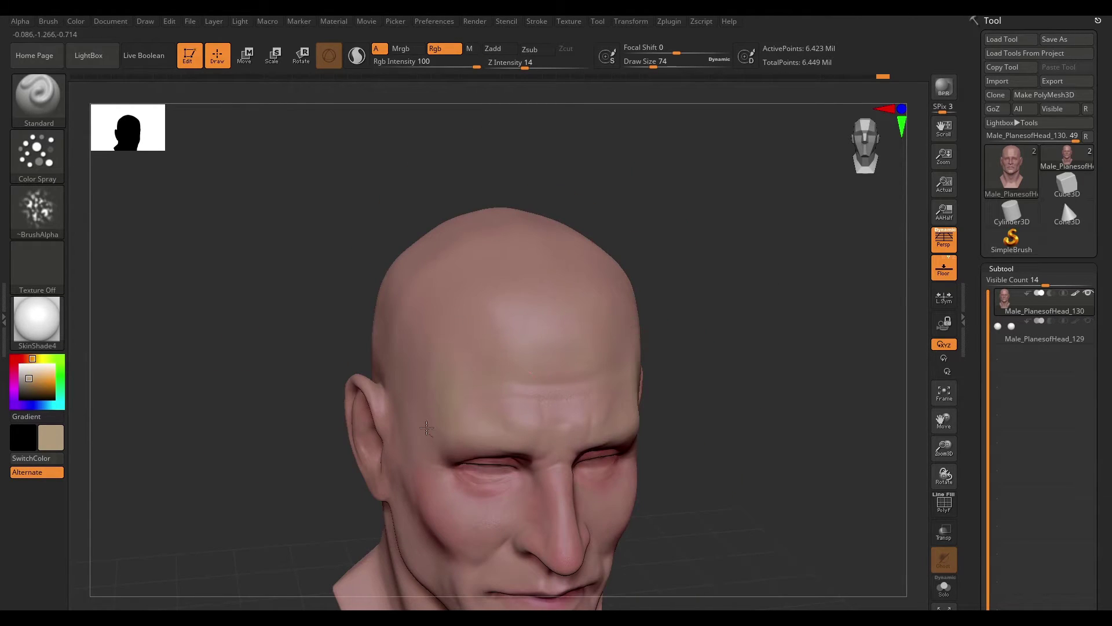
{"action": "mouse_move", "coordinate": [784, 303]}
{"action": "left_mouse_down"}
{"action": "mouse_move", "coordinate": [772, 287]}
{"action": "mouse_move", "coordinate": [625, 385]}
{"action": "mouse_move", "coordinate": [651, 342]}
{"action": "mouse_move", "coordinate": [690, 355]}
{"action": "mouse_move", "coordinate": [819, 307]}
{"action": "mouse_move", "coordinate": [421, 367]}
{"action": "mouse_move", "coordinate": [697, 409]}
{"action": "mouse_move", "coordinate": [698, 547]}
{"action": "left_mouse_up"}
{"action": "left_click_drag", "start_coordinate": [686, 386], "coordinate": [581, 252]}
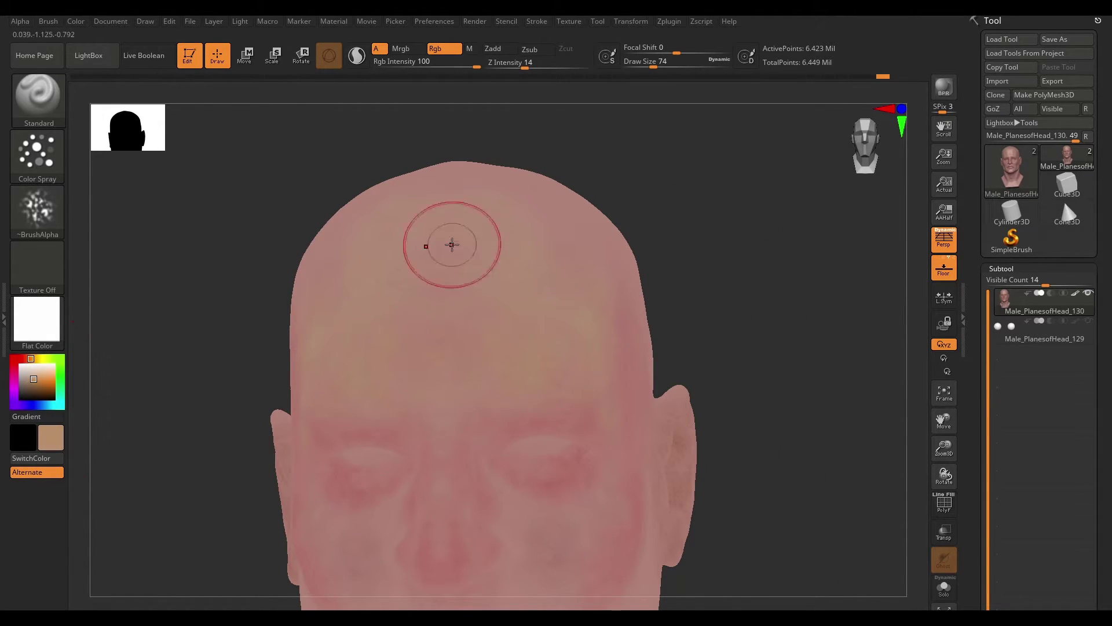
{"action": "mouse_move", "coordinate": [452, 244]}
{"action": "left_mouse_down"}
{"action": "mouse_move", "coordinate": [740, 278]}
{"action": "mouse_move", "coordinate": [67, 451]}
{"action": "left_mouse_up"}
{"action": "mouse_move", "coordinate": [679, 471]}
{"action": "left_mouse_down"}
{"action": "mouse_move", "coordinate": [750, 397]}
{"action": "mouse_move", "coordinate": [621, 301]}
{"action": "mouse_move", "coordinate": [792, 323]}
{"action": "mouse_move", "coordinate": [797, 281]}
{"action": "mouse_move", "coordinate": [774, 375]}
{"action": "mouse_move", "coordinate": [724, 348]}
{"action": "mouse_move", "coordinate": [759, 329]}
{"action": "mouse_move", "coordinate": [812, 462]}
{"action": "mouse_move", "coordinate": [801, 397]}
{"action": "mouse_move", "coordinate": [755, 389]}
{"action": "left_mouse_up"}
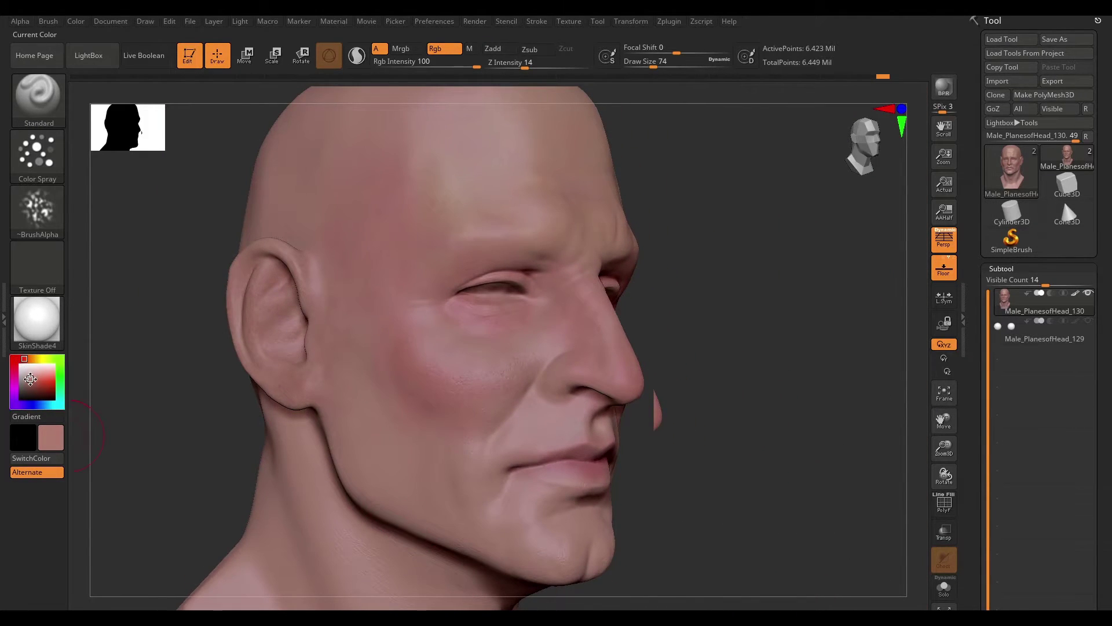
{"action": "left_click_drag", "start_coordinate": [145, 400], "coordinate": [449, 412]}
{"action": "left_click_drag", "start_coordinate": [508, 470], "coordinate": [674, 447]}
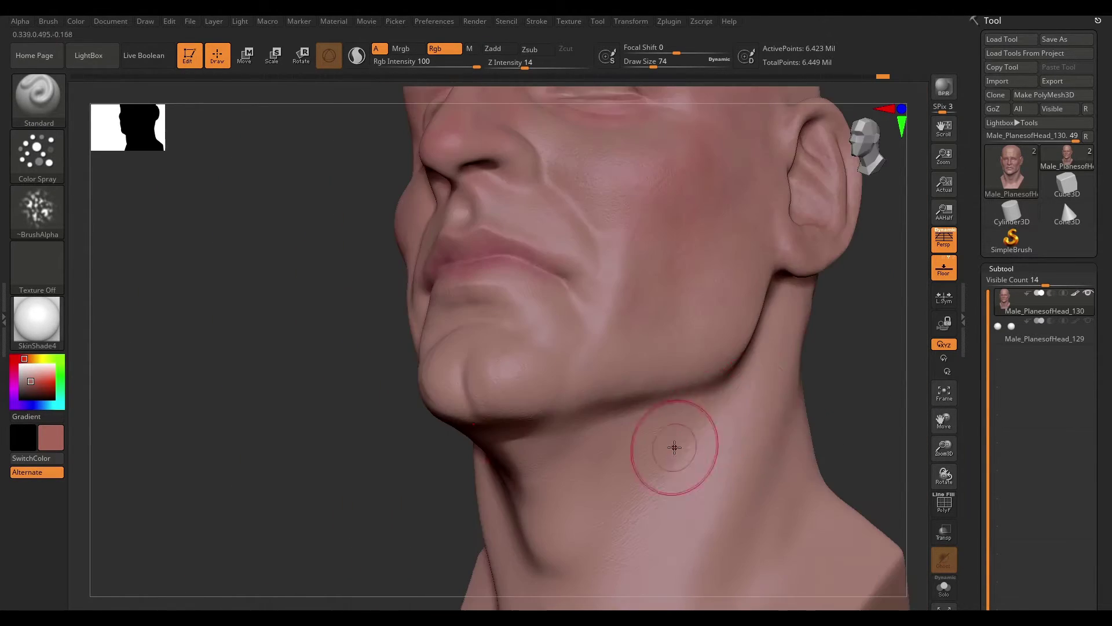
{"action": "mouse_move", "coordinate": [844, 320]}
{"action": "left_mouse_down"}
{"action": "mouse_move", "coordinate": [728, 255]}
{"action": "mouse_move", "coordinate": [886, 342]}
{"action": "mouse_move", "coordinate": [807, 401]}
{"action": "mouse_move", "coordinate": [799, 421]}
{"action": "mouse_move", "coordinate": [724, 406]}
{"action": "left_mouse_up"}
Choose a dark green colour, spray a greenish tint around the mouth, and restore SkinShade4
{"action": "left_click", "coordinate": [14, 359]}
{"action": "left_click_drag", "start_coordinate": [174, 382], "coordinate": [235, 377], "text": "shift"}
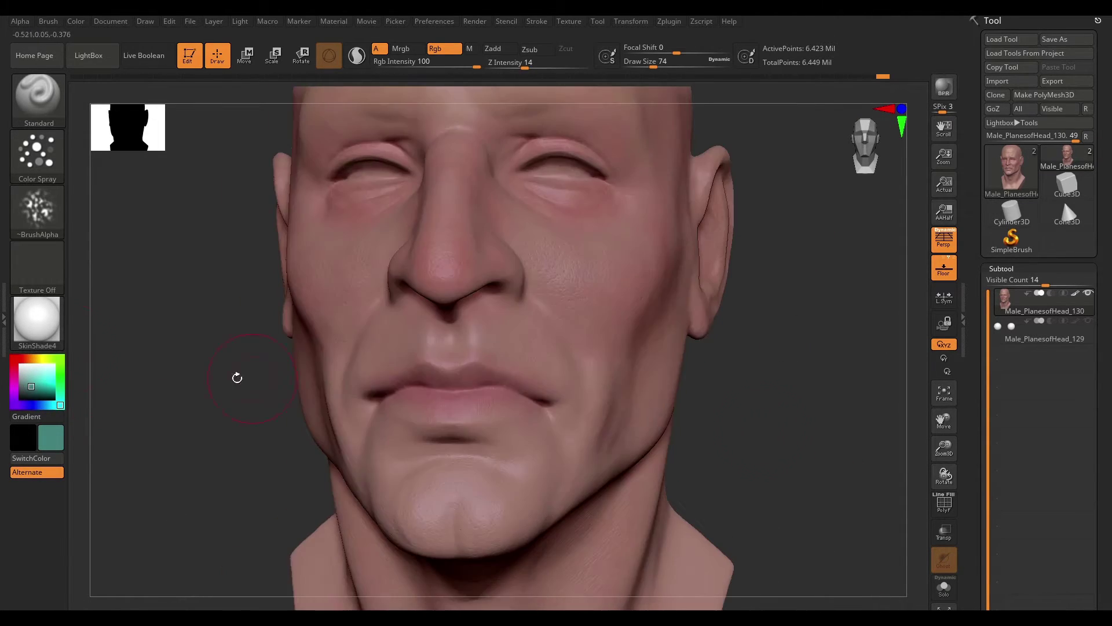
{"action": "left_click_drag", "start_coordinate": [544, 425], "coordinate": [748, 405]}
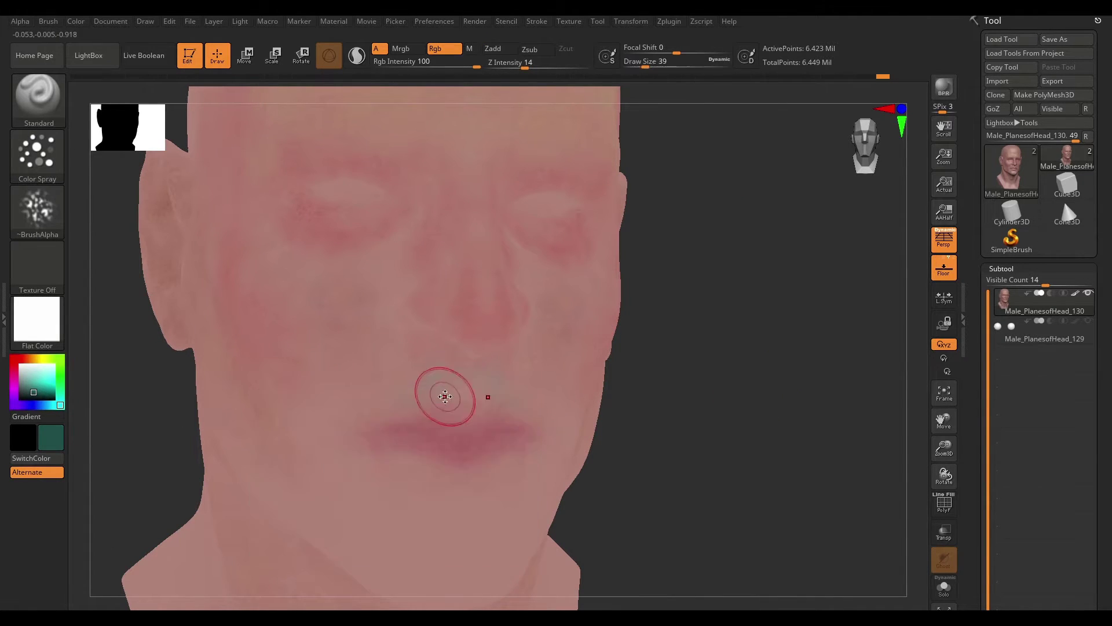
{"action": "left_click_drag", "start_coordinate": [335, 448], "coordinate": [729, 436]}
{"action": "left_click", "coordinate": [37, 319]}
{"action": "left_click", "coordinate": [497, 378]}
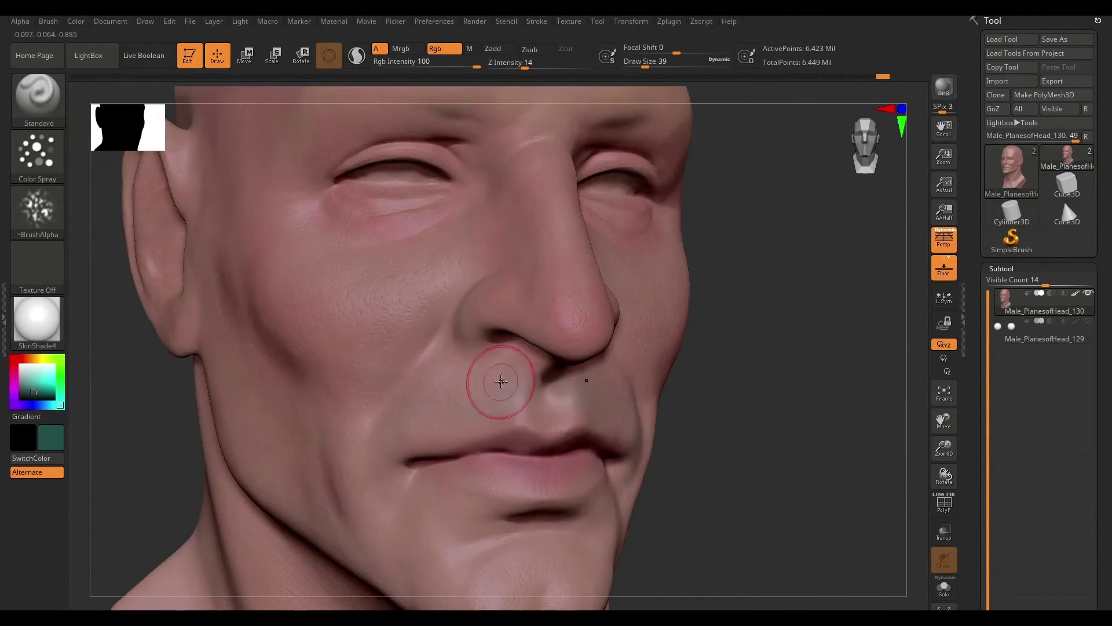
Spray teal-green beard shadow over the upper lip, chin and jawline
{"action": "left_click_drag", "start_coordinate": [497, 377], "coordinate": [766, 347], "text": "shift"}
{"action": "left_click_drag", "start_coordinate": [769, 452], "coordinate": [525, 558]}
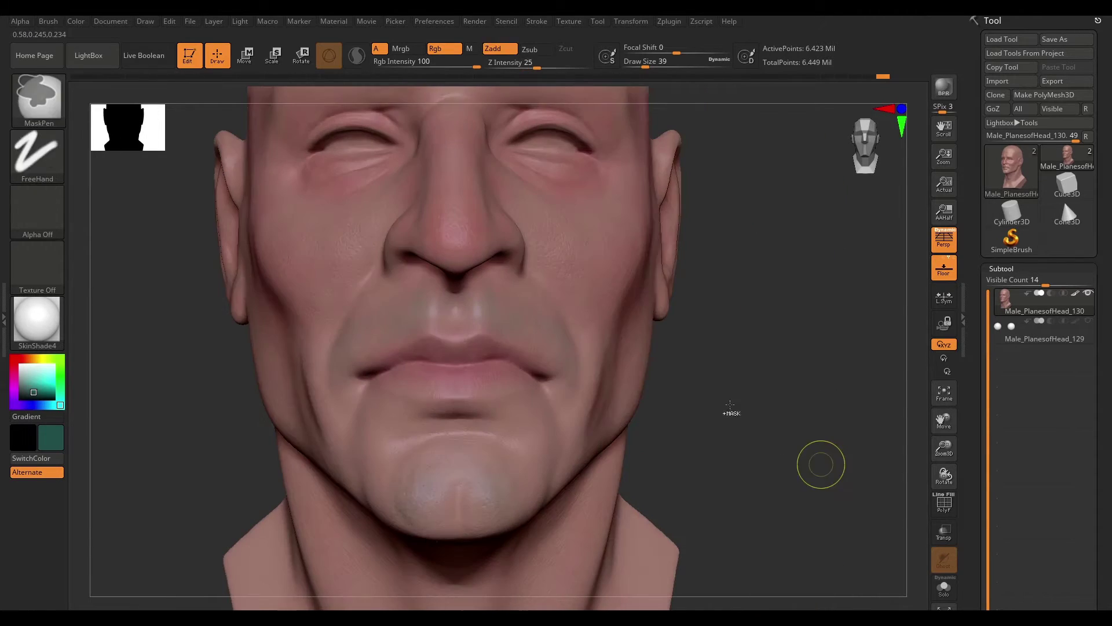
{"action": "mouse_move", "coordinate": [818, 462]}
{"action": "left_mouse_down"}
{"action": "mouse_move", "coordinate": [872, 386]}
{"action": "mouse_move", "coordinate": [311, 237]}
{"action": "left_mouse_up"}
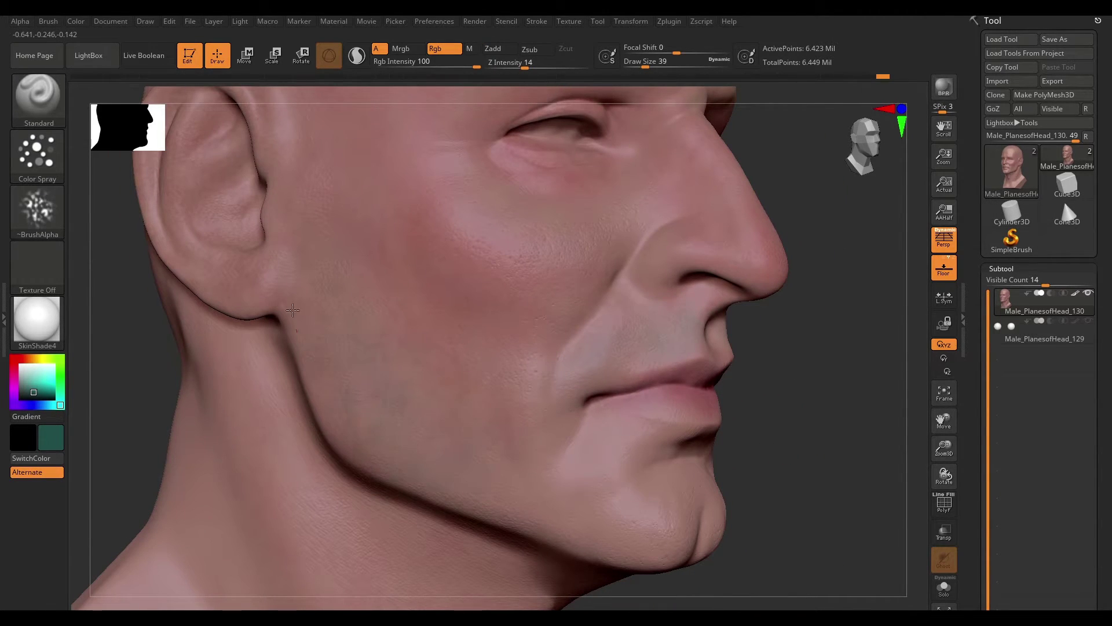
{"action": "key", "text": "f"}
{"action": "mouse_move", "coordinate": [770, 393]}
{"action": "left_mouse_down"}
{"action": "mouse_move", "coordinate": [770, 377]}
{"action": "mouse_move", "coordinate": [592, 513]}
{"action": "mouse_move", "coordinate": [558, 507]}
{"action": "left_mouse_up"}
{"action": "key", "text": "f"}
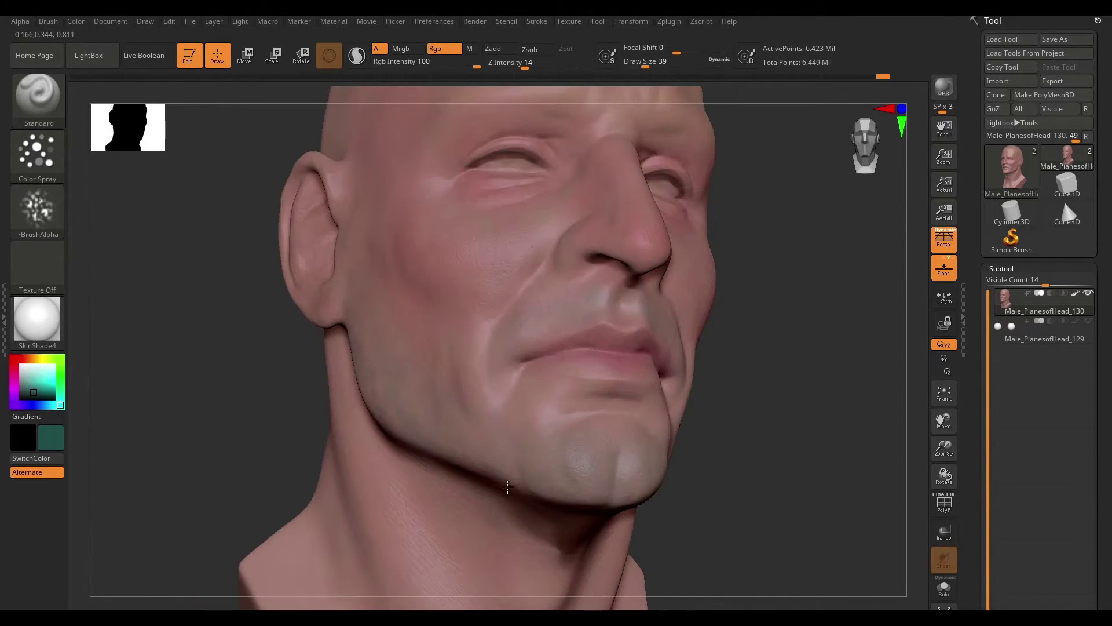
{"action": "mouse_move", "coordinate": [690, 457]}
{"action": "left_mouse_down"}
{"action": "mouse_move", "coordinate": [869, 452]}
{"action": "mouse_move", "coordinate": [788, 412]}
{"action": "mouse_move", "coordinate": [543, 369]}
{"action": "left_mouse_up"}
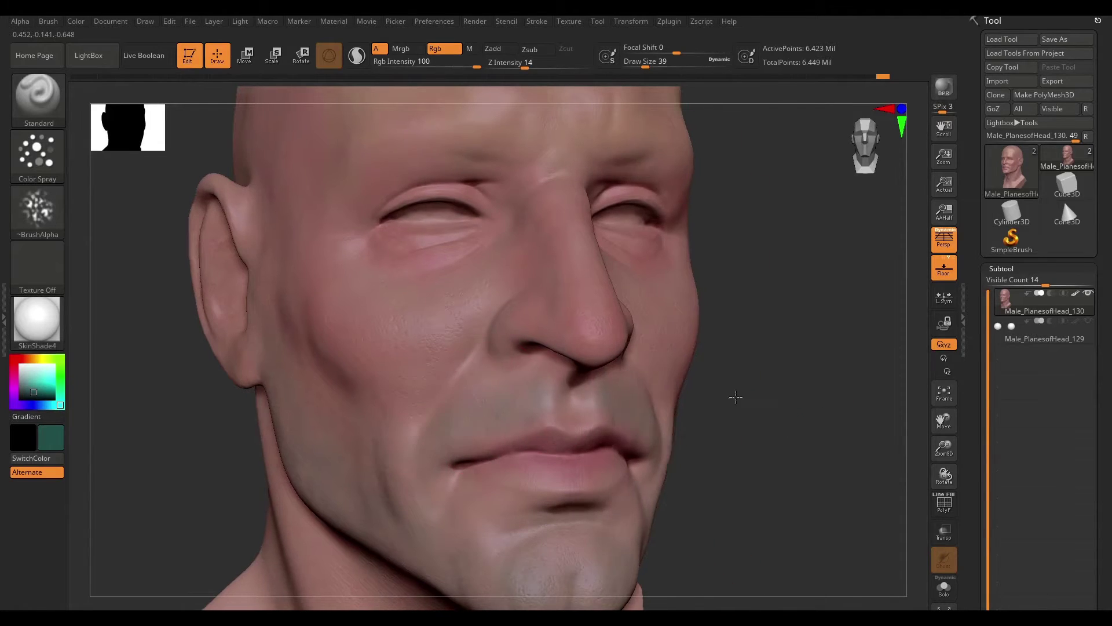
{"action": "mouse_move", "coordinate": [735, 397]}
{"action": "left_mouse_down"}
{"action": "mouse_move", "coordinate": [426, 390]}
{"action": "mouse_move", "coordinate": [566, 472]}
{"action": "mouse_move", "coordinate": [442, 396]}
{"action": "mouse_move", "coordinate": [419, 512]}
{"action": "mouse_move", "coordinate": [742, 384]}
{"action": "mouse_move", "coordinate": [502, 532]}
{"action": "left_mouse_up"}
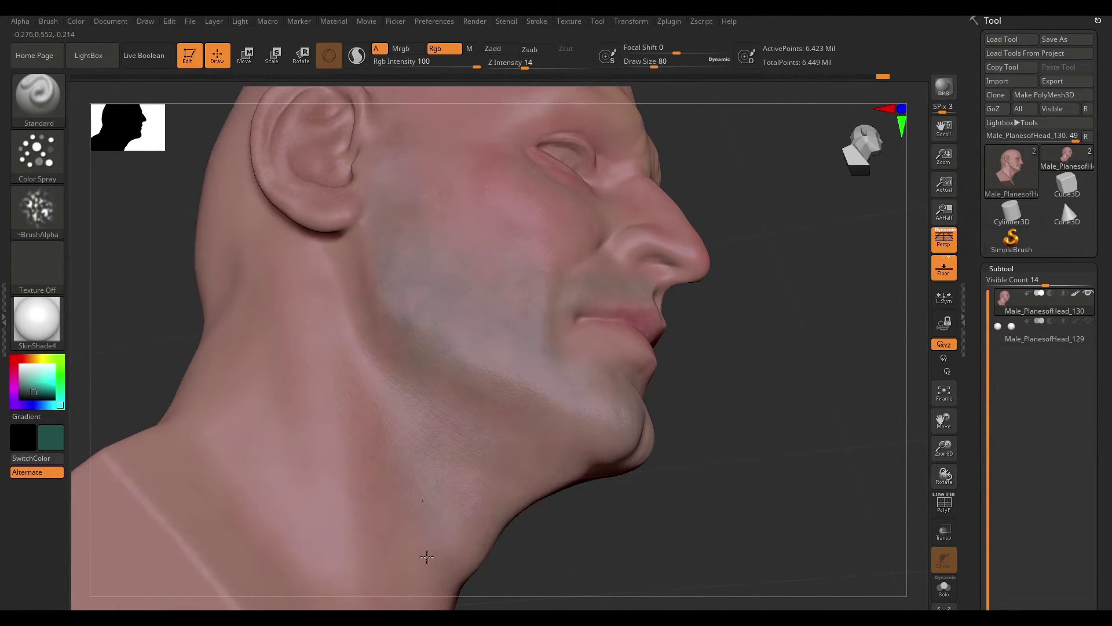
{"action": "mouse_move", "coordinate": [427, 557]}
{"action": "left_mouse_down"}
{"action": "mouse_move", "coordinate": [685, 434]}
{"action": "mouse_move", "coordinate": [591, 465]}
{"action": "mouse_move", "coordinate": [383, 233]}
{"action": "mouse_move", "coordinate": [628, 390]}
{"action": "mouse_move", "coordinate": [801, 311]}
{"action": "mouse_move", "coordinate": [702, 303]}
{"action": "mouse_move", "coordinate": [603, 377]}
{"action": "mouse_move", "coordinate": [487, 289]}
{"action": "mouse_move", "coordinate": [720, 303]}
{"action": "mouse_move", "coordinate": [473, 522]}
{"action": "left_mouse_up"}
Load the speckled Alpha 40 and sample a skin tone from the head
{"action": "key", "text": "f"}
{"action": "left_click_drag", "start_coordinate": [387, 329], "coordinate": [537, 380]}
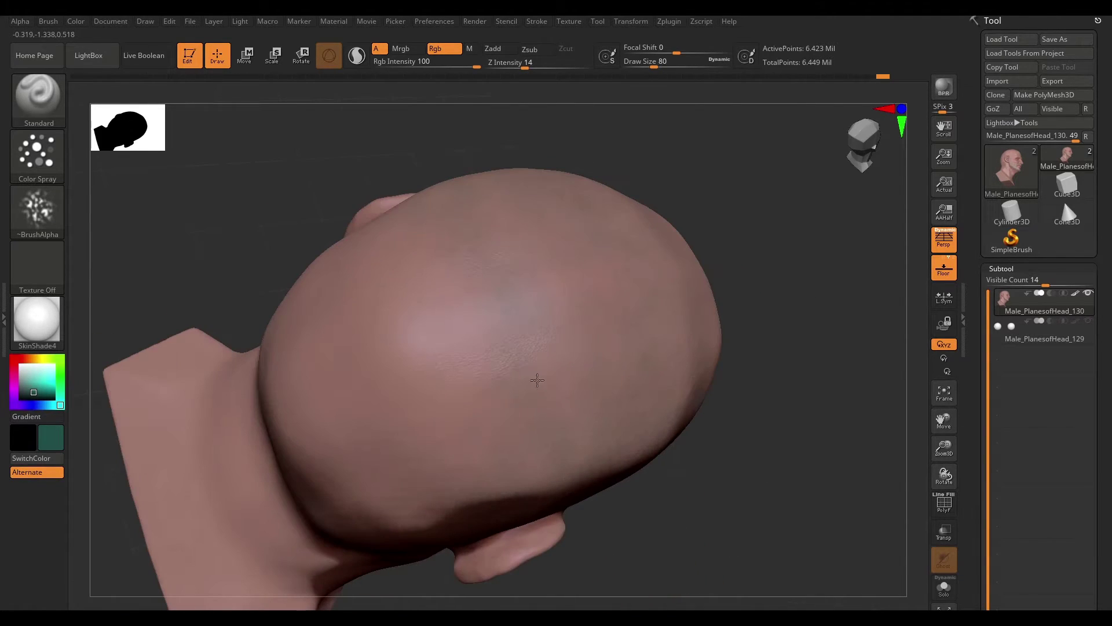
{"action": "mouse_move", "coordinate": [354, 425]}
{"action": "left_mouse_down"}
{"action": "mouse_move", "coordinate": [777, 390]}
{"action": "mouse_move", "coordinate": [500, 383]}
{"action": "mouse_move", "coordinate": [621, 266]}
{"action": "mouse_move", "coordinate": [650, 303]}
{"action": "mouse_move", "coordinate": [537, 566]}
{"action": "mouse_move", "coordinate": [738, 263]}
{"action": "mouse_move", "coordinate": [753, 402]}
{"action": "mouse_move", "coordinate": [691, 374]}
{"action": "left_mouse_up"}
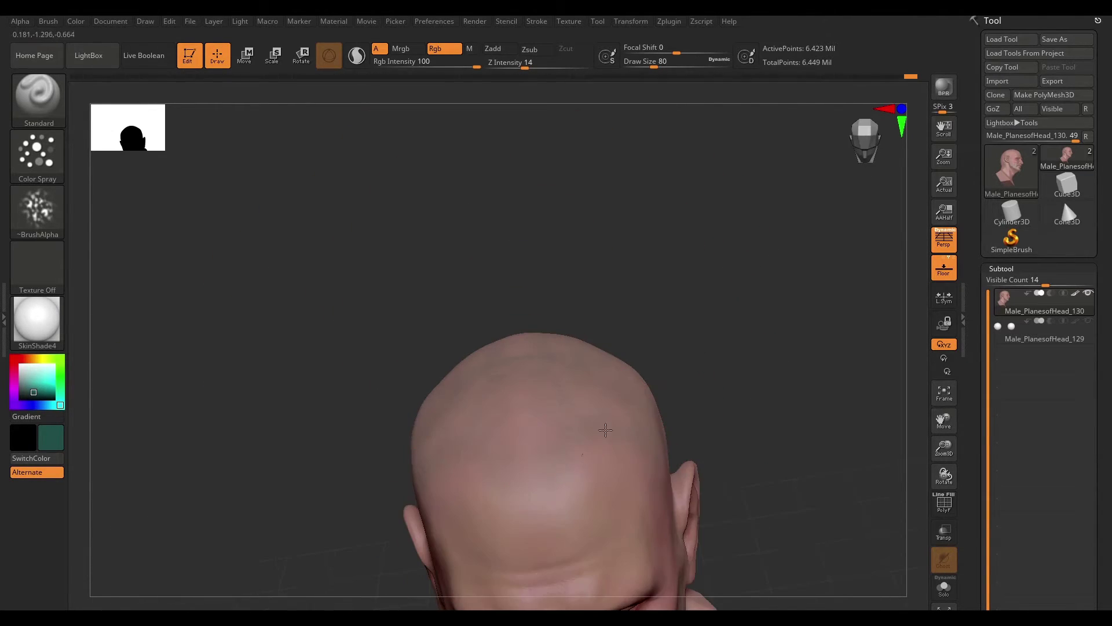
{"action": "mouse_move", "coordinate": [605, 429]}
{"action": "left_mouse_down"}
{"action": "mouse_move", "coordinate": [655, 231]}
{"action": "mouse_move", "coordinate": [561, 284]}
{"action": "mouse_move", "coordinate": [676, 308]}
{"action": "mouse_move", "coordinate": [773, 256]}
{"action": "mouse_move", "coordinate": [631, 365]}
{"action": "mouse_move", "coordinate": [727, 293]}
{"action": "mouse_move", "coordinate": [894, 409]}
{"action": "mouse_move", "coordinate": [755, 386]}
{"action": "mouse_move", "coordinate": [772, 392]}
{"action": "mouse_move", "coordinate": [710, 452]}
{"action": "mouse_move", "coordinate": [742, 384]}
{"action": "mouse_move", "coordinate": [585, 493]}
{"action": "mouse_move", "coordinate": [821, 345]}
{"action": "mouse_move", "coordinate": [839, 390]}
{"action": "mouse_move", "coordinate": [812, 390]}
{"action": "mouse_move", "coordinate": [832, 398]}
{"action": "mouse_move", "coordinate": [753, 371]}
{"action": "left_mouse_up"}
{"action": "left_click", "coordinate": [37, 208]}
{"action": "left_click", "coordinate": [498, 368]}
{"action": "key", "text": "c"}
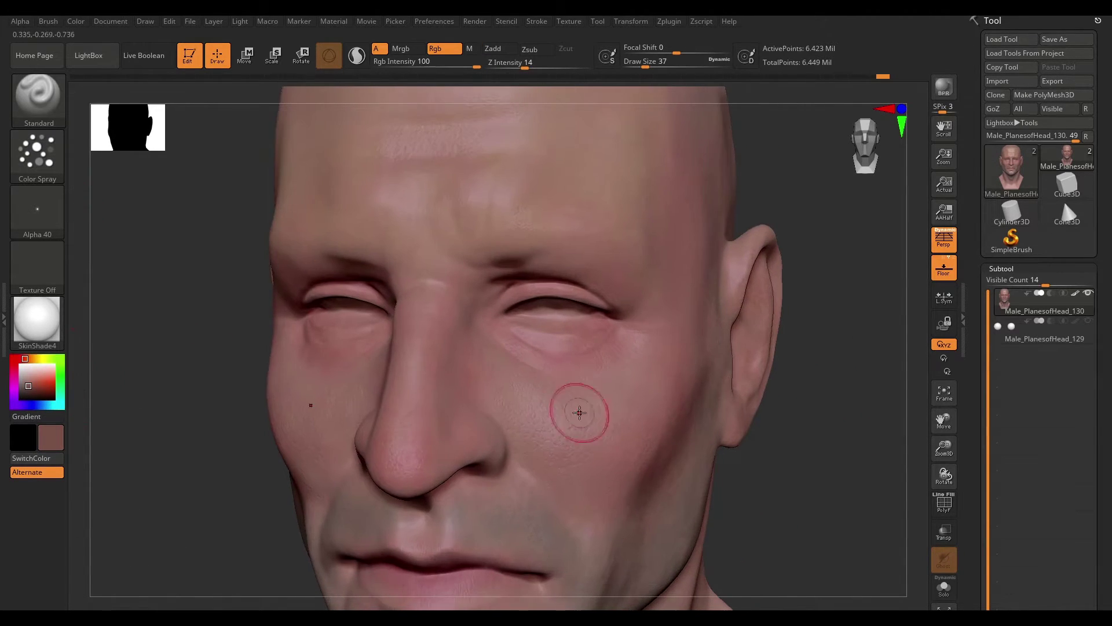
{"action": "mouse_move", "coordinate": [579, 412]}
{"action": "left_mouse_down"}
{"action": "mouse_move", "coordinate": [803, 404]}
{"action": "mouse_move", "coordinate": [546, 422]}
{"action": "mouse_move", "coordinate": [789, 404]}
{"action": "mouse_move", "coordinate": [285, 480]}
{"action": "mouse_move", "coordinate": [886, 442]}
{"action": "mouse_move", "coordinate": [355, 462]}
{"action": "mouse_move", "coordinate": [507, 502]}
{"action": "left_mouse_up"}
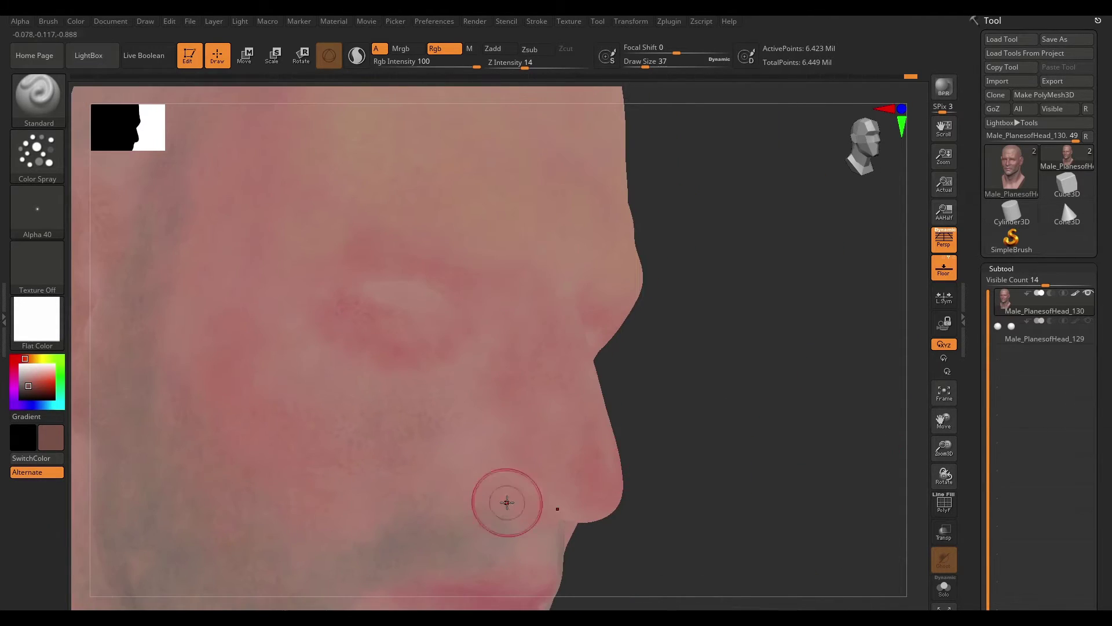
Shrink the brush and spray fine colour variation over the cheeks and lower face
{"action": "right_click", "coordinate": [497, 422]}
{"action": "left_click_drag", "start_coordinate": [497, 423], "coordinate": [490, 409]}
{"action": "right_click_drag", "start_coordinate": [490, 409], "coordinate": [684, 396]}
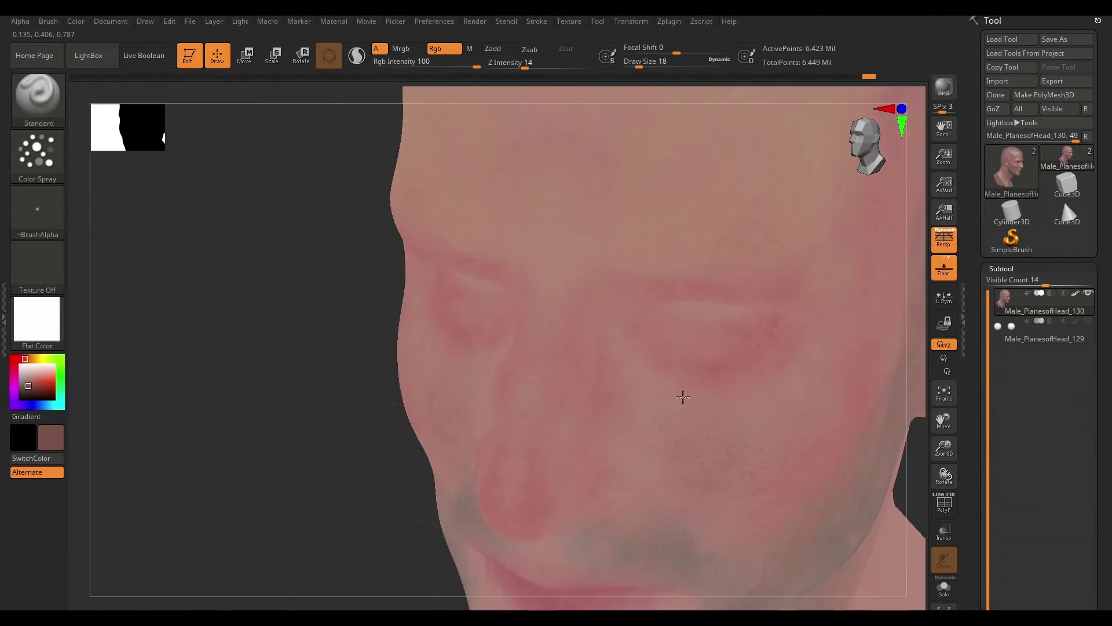
{"action": "mouse_move", "coordinate": [811, 413]}
{"action": "right_mouse_down"}
{"action": "mouse_move", "coordinate": [896, 442]}
{"action": "mouse_move", "coordinate": [611, 446]}
{"action": "mouse_move", "coordinate": [866, 437]}
{"action": "mouse_move", "coordinate": [839, 375]}
{"action": "right_mouse_up"}
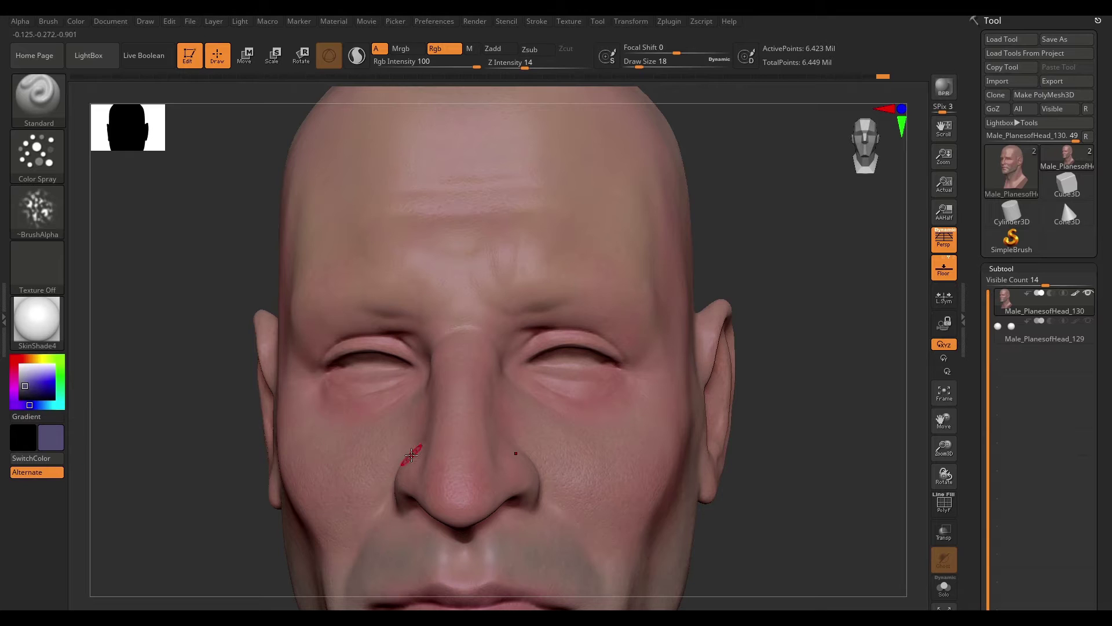
{"action": "mouse_move", "coordinate": [411, 455]}
{"action": "right_mouse_down"}
{"action": "mouse_move", "coordinate": [844, 360]}
{"action": "mouse_move", "coordinate": [552, 443]}
{"action": "right_mouse_up"}
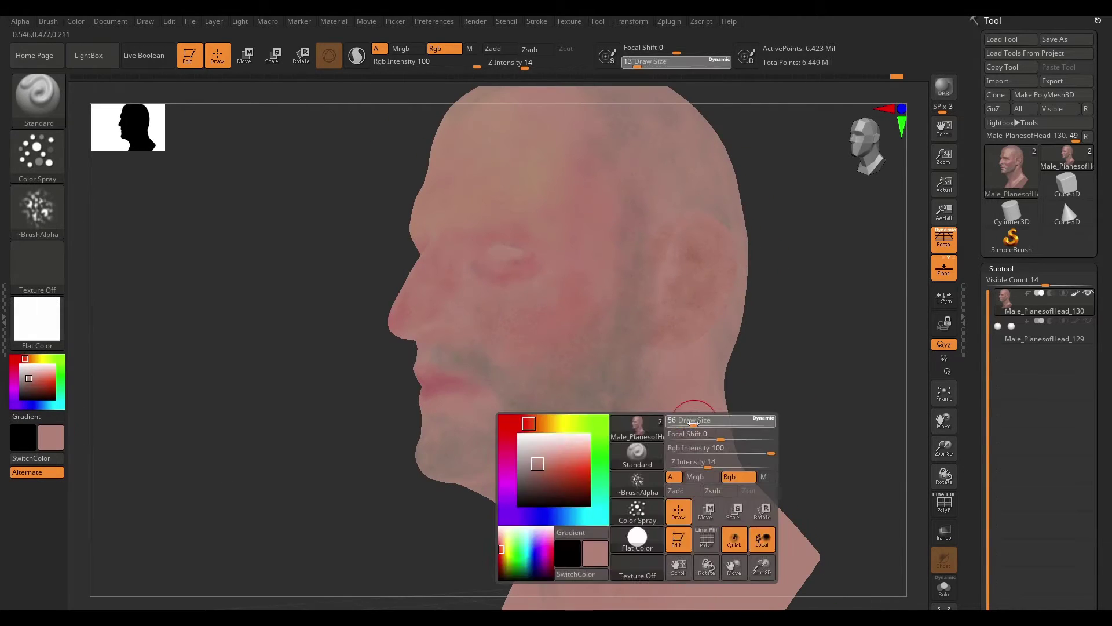
{"action": "mouse_move", "coordinate": [500, 432]}
{"action": "left_mouse_down"}
{"action": "mouse_move", "coordinate": [524, 372]}
{"action": "mouse_move", "coordinate": [705, 406]}
{"action": "left_mouse_up"}
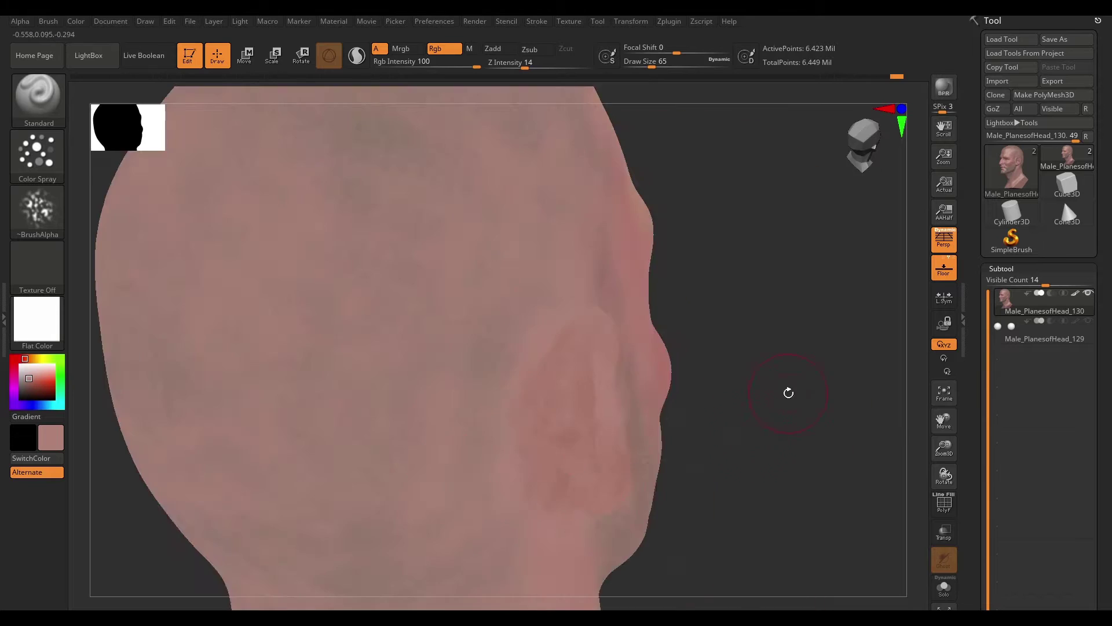
Spray mottled colour over the temples, skull and back of the head, then restore SkinShade4
{"action": "mouse_move", "coordinate": [620, 369]}
{"action": "left_mouse_down"}
{"action": "mouse_move", "coordinate": [506, 570]}
{"action": "mouse_move", "coordinate": [566, 418]}
{"action": "left_mouse_up"}
{"action": "left_click_drag", "start_coordinate": [642, 468], "coordinate": [528, 331], "text": "alt"}
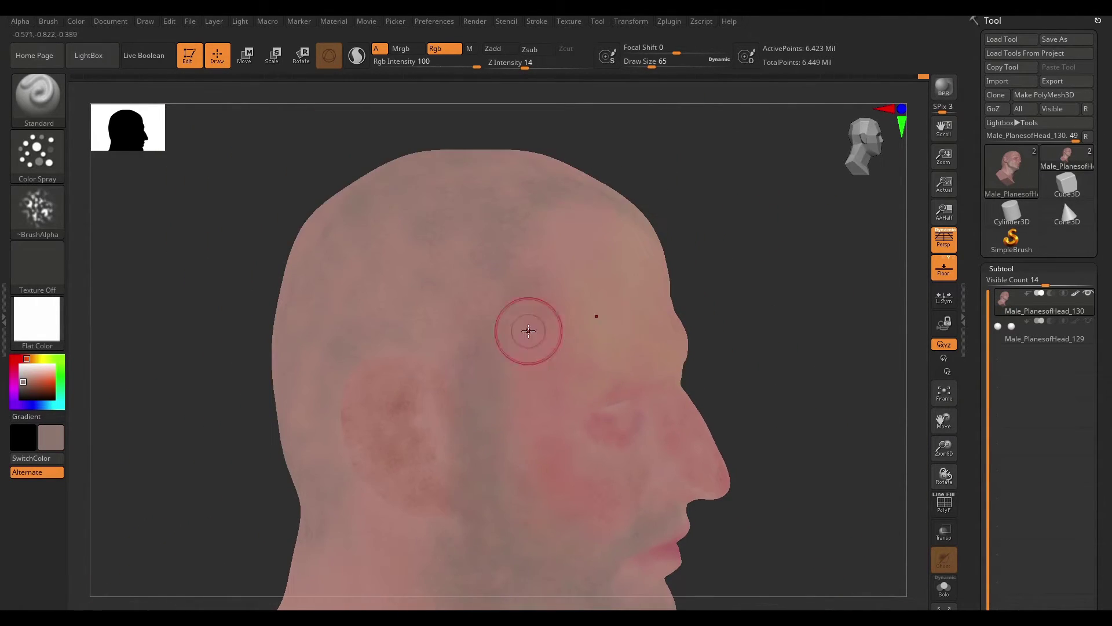
{"action": "mouse_move", "coordinate": [435, 344]}
{"action": "left_mouse_down", "text": "alt"}
{"action": "mouse_move", "coordinate": [894, 323]}
{"action": "mouse_move", "coordinate": [576, 353]}
{"action": "mouse_move", "coordinate": [500, 427]}
{"action": "mouse_move", "coordinate": [821, 328]}
{"action": "left_mouse_up", "text": "alt"}
{"action": "mouse_move", "coordinate": [475, 373]}
{"action": "left_mouse_down"}
{"action": "mouse_move", "coordinate": [753, 363]}
{"action": "mouse_move", "coordinate": [792, 384]}
{"action": "mouse_move", "coordinate": [611, 375]}
{"action": "left_mouse_up"}
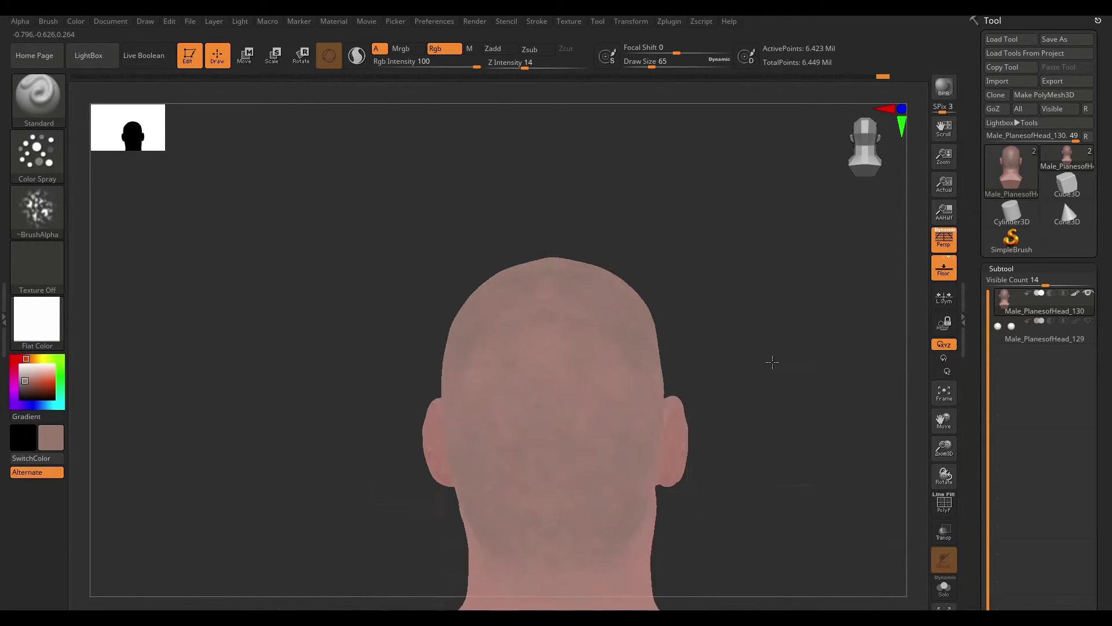
{"action": "left_click", "coordinate": [37, 318]}
{"action": "left_click", "coordinate": [58, 359]}
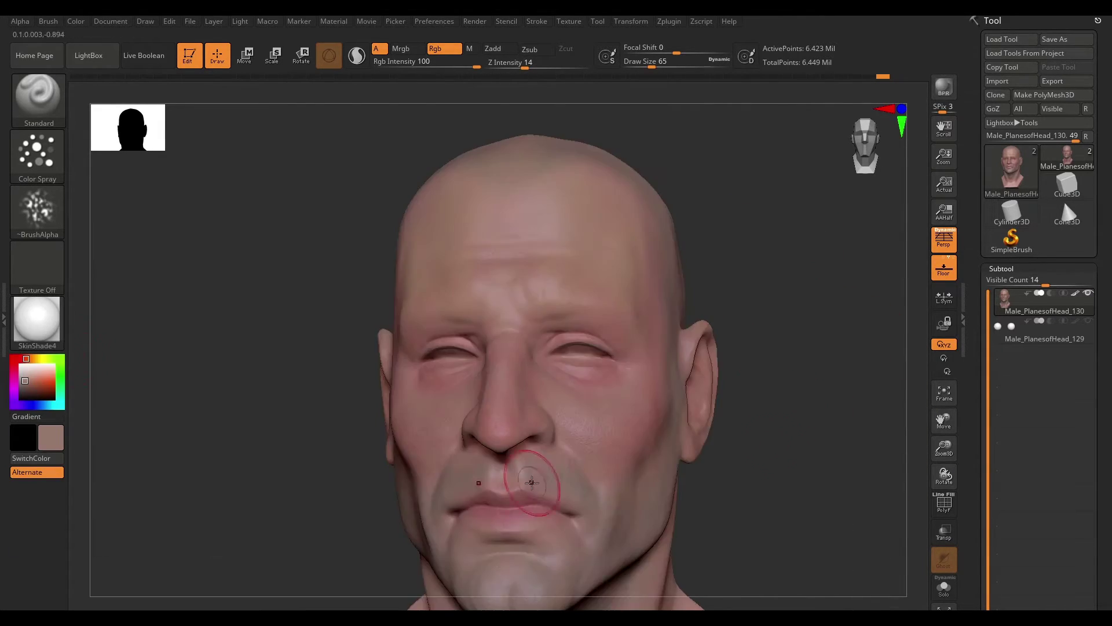
{"action": "mouse_move", "coordinate": [810, 401]}
{"action": "left_mouse_down"}
{"action": "mouse_move", "coordinate": [573, 376]}
{"action": "mouse_move", "coordinate": [695, 322]}
{"action": "mouse_move", "coordinate": [812, 311]}
{"action": "left_mouse_up"}
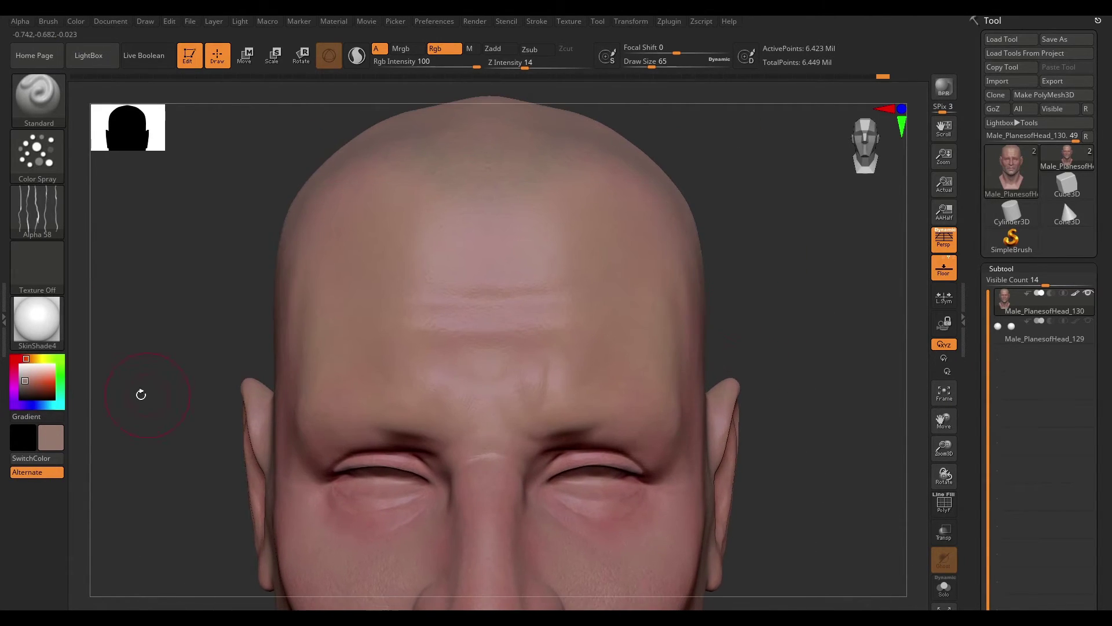
Reduce the brush draw size and zoom into a close side profile
{"action": "key", "text": "space"}
{"action": "mouse_move", "coordinate": [441, 328]}
{"action": "left_mouse_down"}
{"action": "mouse_move", "coordinate": [538, 467]}
{"action": "mouse_move", "coordinate": [746, 345]}
{"action": "left_mouse_up"}
{"action": "mouse_move", "coordinate": [485, 323]}
{"action": "left_mouse_down"}
{"action": "mouse_move", "coordinate": [514, 447]}
{"action": "mouse_move", "coordinate": [323, 492]}
{"action": "mouse_move", "coordinate": [782, 166]}
{"action": "mouse_move", "coordinate": [228, 462]}
{"action": "mouse_move", "coordinate": [374, 364]}
{"action": "left_mouse_up"}
Preview the paint in Flat Color from the front, then restore the skin-shaded material
{"action": "key", "text": "m"}
{"action": "left_click", "coordinate": [293, 454]}
{"action": "mouse_move", "coordinate": [293, 454]}
{"action": "left_mouse_down"}
{"action": "mouse_move", "coordinate": [776, 248]}
{"action": "mouse_move", "coordinate": [467, 253]}
{"action": "mouse_move", "coordinate": [577, 334]}
{"action": "left_mouse_up"}
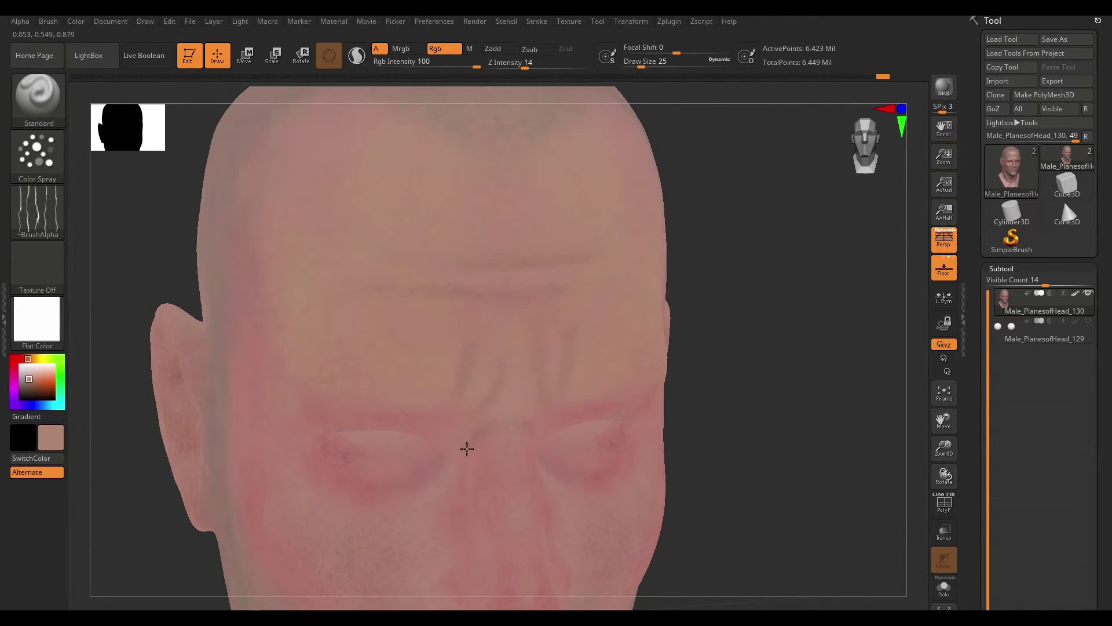
{"action": "left_click_drag", "start_coordinate": [375, 300], "coordinate": [579, 257]}
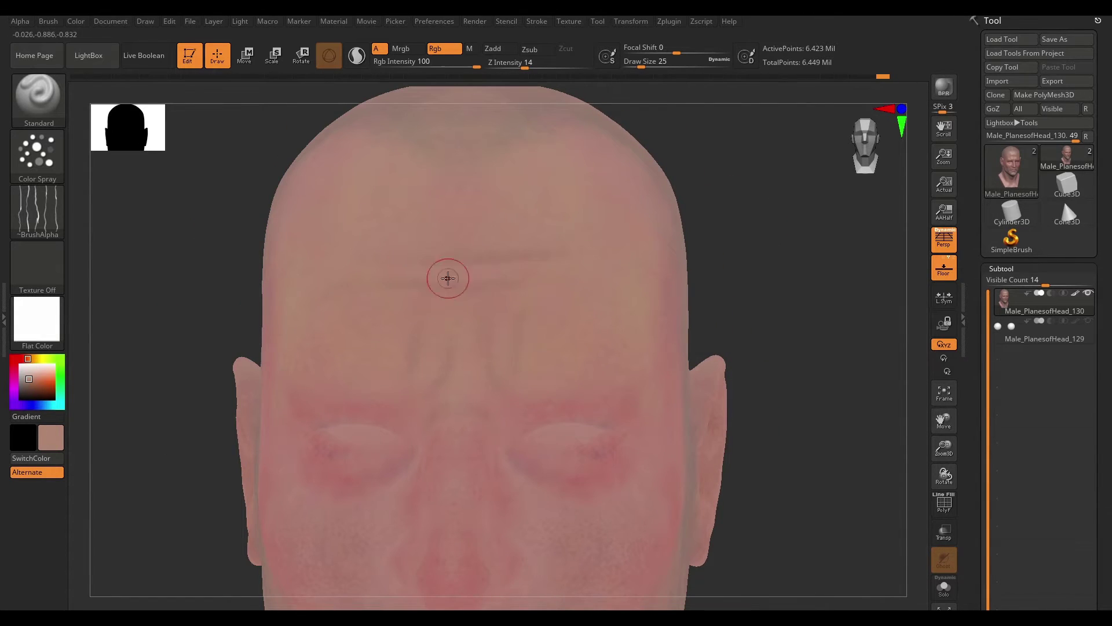
{"action": "mouse_move", "coordinate": [697, 332]}
{"action": "left_mouse_down"}
{"action": "mouse_move", "coordinate": [841, 295]}
{"action": "mouse_move", "coordinate": [850, 348]}
{"action": "mouse_move", "coordinate": [811, 359]}
{"action": "left_mouse_up"}
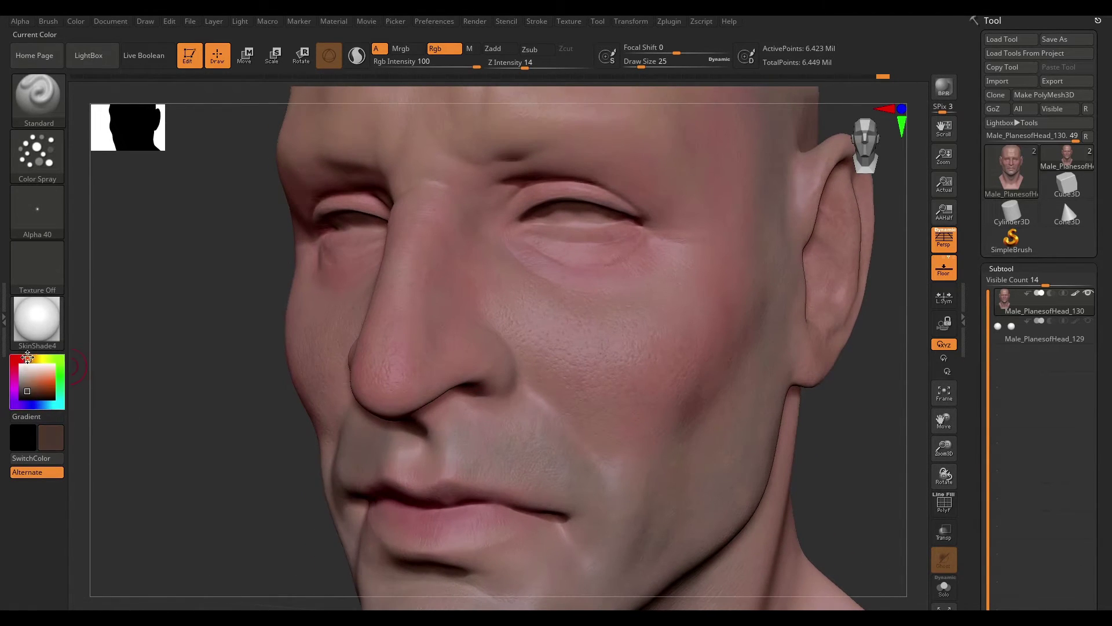
Switch the brush to Alpha 07 and paint warm orange colour into the ear
{"action": "mouse_move", "coordinate": [233, 465]}
{"action": "left_mouse_down"}
{"action": "mouse_move", "coordinate": [320, 451]}
{"action": "mouse_move", "coordinate": [372, 398]}
{"action": "mouse_move", "coordinate": [422, 415]}
{"action": "mouse_move", "coordinate": [496, 483]}
{"action": "mouse_move", "coordinate": [454, 434]}
{"action": "mouse_move", "coordinate": [452, 399]}
{"action": "left_mouse_up"}
{"action": "mouse_move", "coordinate": [670, 330]}
{"action": "left_mouse_down"}
{"action": "mouse_move", "coordinate": [717, 457]}
{"action": "mouse_move", "coordinate": [650, 348]}
{"action": "mouse_move", "coordinate": [438, 373]}
{"action": "mouse_move", "coordinate": [739, 372]}
{"action": "mouse_move", "coordinate": [599, 368]}
{"action": "left_mouse_up"}
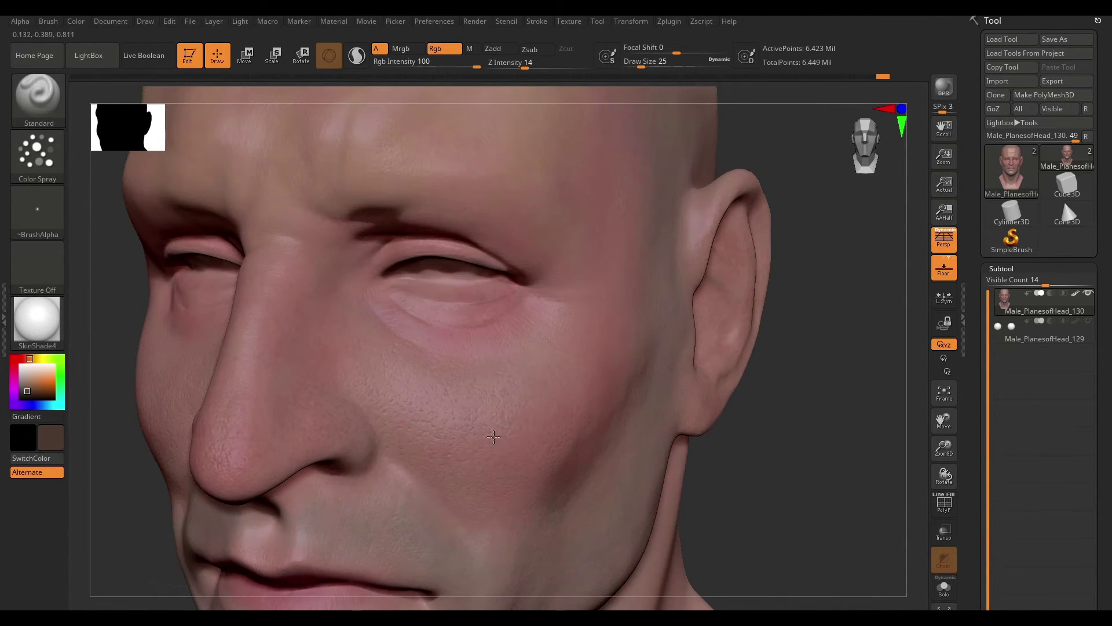
{"action": "mouse_move", "coordinate": [503, 487]}
{"action": "left_mouse_down"}
{"action": "mouse_move", "coordinate": [615, 452]}
{"action": "mouse_move", "coordinate": [834, 348]}
{"action": "mouse_move", "coordinate": [564, 340]}
{"action": "left_mouse_up"}
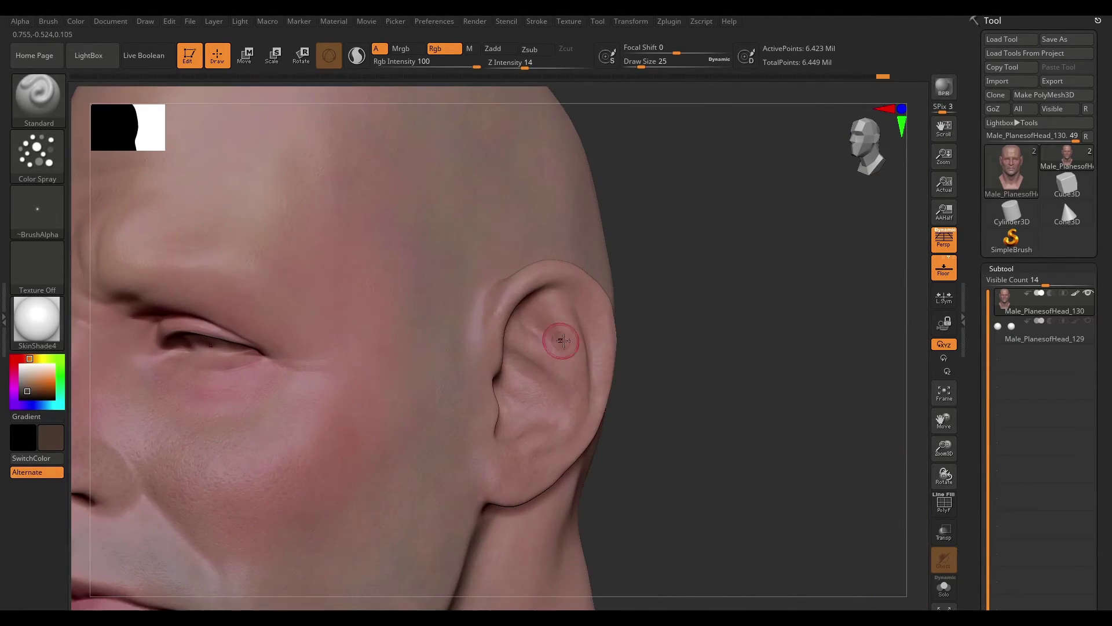
{"action": "left_click", "coordinate": [38, 211]}
{"action": "left_click", "coordinate": [442, 260]}
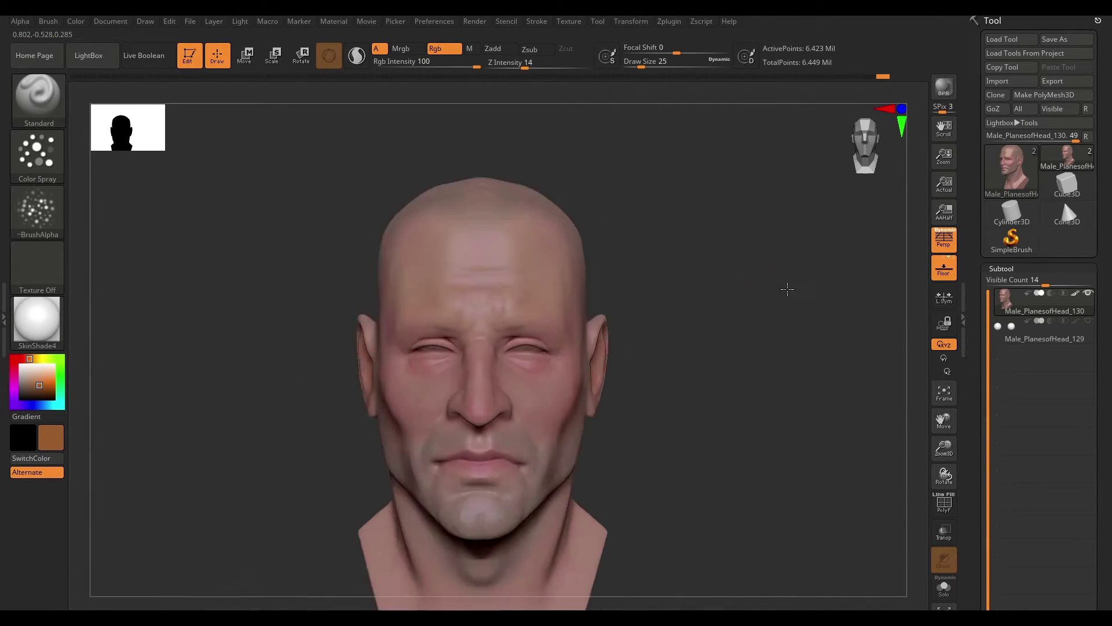
{"action": "mouse_move", "coordinate": [790, 286]}
{"action": "left_mouse_down"}
{"action": "mouse_move", "coordinate": [702, 360]}
{"action": "mouse_move", "coordinate": [570, 378]}
{"action": "left_mouse_up"}
Return to the skin-shaded material and inspect the nose and lips up close
{"action": "mouse_move", "coordinate": [778, 352]}
{"action": "left_mouse_down"}
{"action": "mouse_move", "coordinate": [735, 360]}
{"action": "mouse_move", "coordinate": [514, 318]}
{"action": "mouse_move", "coordinate": [527, 346]}
{"action": "left_mouse_up"}
{"action": "mouse_move", "coordinate": [396, 319]}
{"action": "left_mouse_down"}
{"action": "mouse_move", "coordinate": [745, 347]}
{"action": "mouse_move", "coordinate": [390, 452]}
{"action": "mouse_move", "coordinate": [772, 340]}
{"action": "mouse_move", "coordinate": [625, 389]}
{"action": "left_mouse_up"}
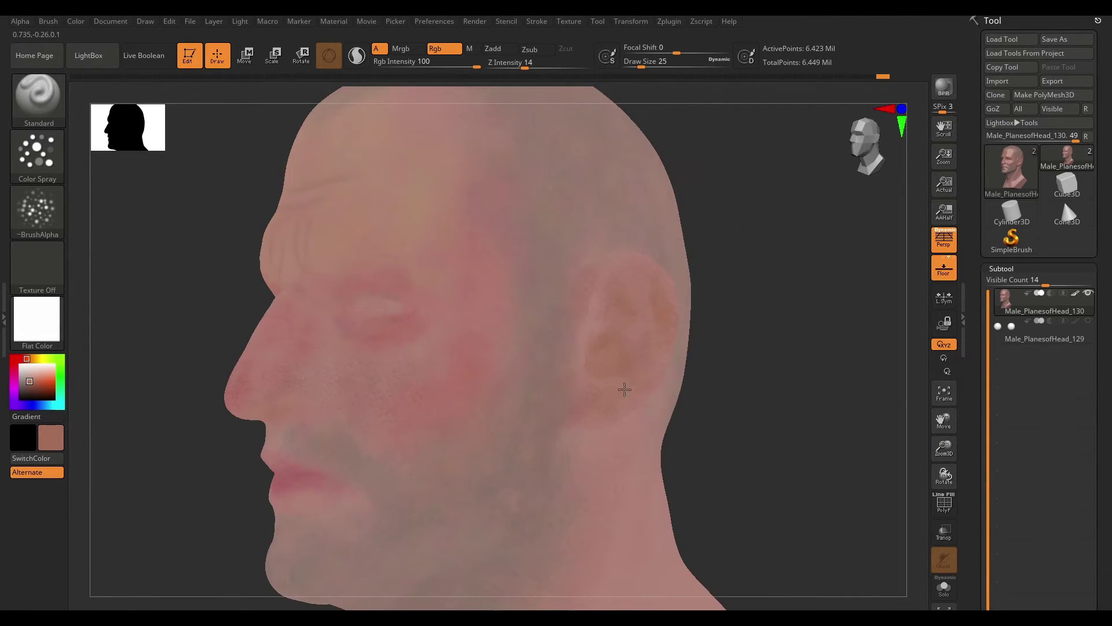
{"action": "mouse_move", "coordinate": [672, 313]}
{"action": "left_mouse_down"}
{"action": "mouse_move", "coordinate": [236, 377]}
{"action": "mouse_move", "coordinate": [747, 315]}
{"action": "mouse_move", "coordinate": [759, 372]}
{"action": "mouse_move", "coordinate": [43, 392]}
{"action": "left_mouse_up"}
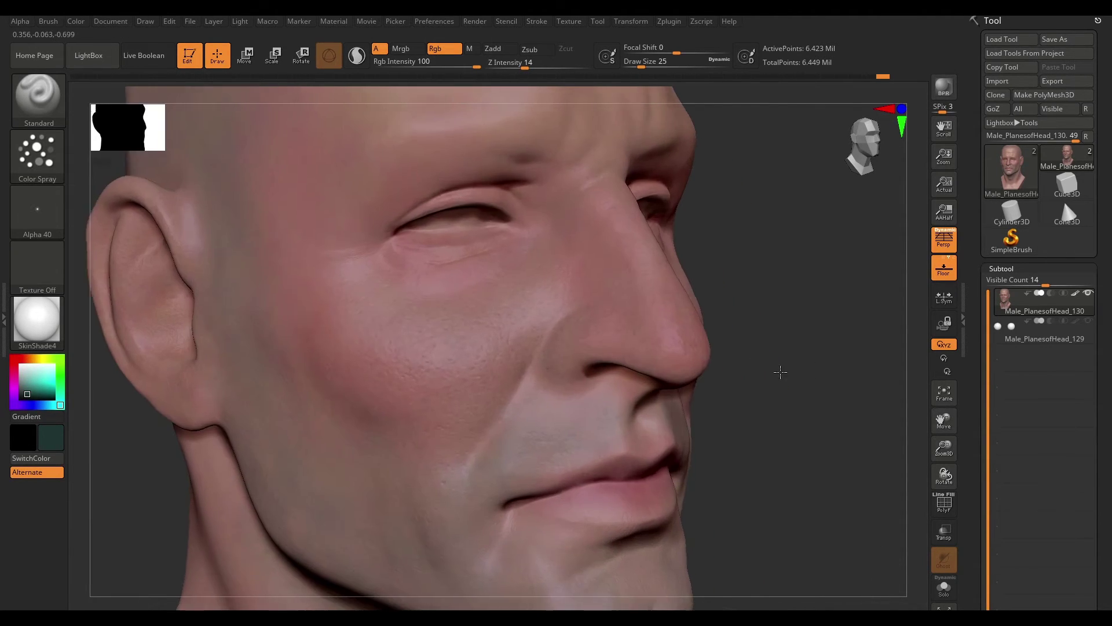
{"action": "mouse_move", "coordinate": [776, 368]}
{"action": "left_mouse_down"}
{"action": "mouse_move", "coordinate": [761, 401]}
{"action": "mouse_move", "coordinate": [374, 425]}
{"action": "left_mouse_up"}
{"action": "mouse_move", "coordinate": [413, 346]}
{"action": "left_mouse_down"}
{"action": "mouse_move", "coordinate": [596, 367]}
{"action": "mouse_move", "coordinate": [484, 288]}
{"action": "left_mouse_up"}
{"action": "key", "text": "f"}
Orbit to review the lips, jaw, temple, scalp and back of the head
{"action": "mouse_move", "coordinate": [730, 330]}
{"action": "left_mouse_down"}
{"action": "mouse_move", "coordinate": [765, 360]}
{"action": "mouse_move", "coordinate": [826, 385]}
{"action": "mouse_move", "coordinate": [834, 371]}
{"action": "mouse_move", "coordinate": [843, 395]}
{"action": "left_mouse_up"}
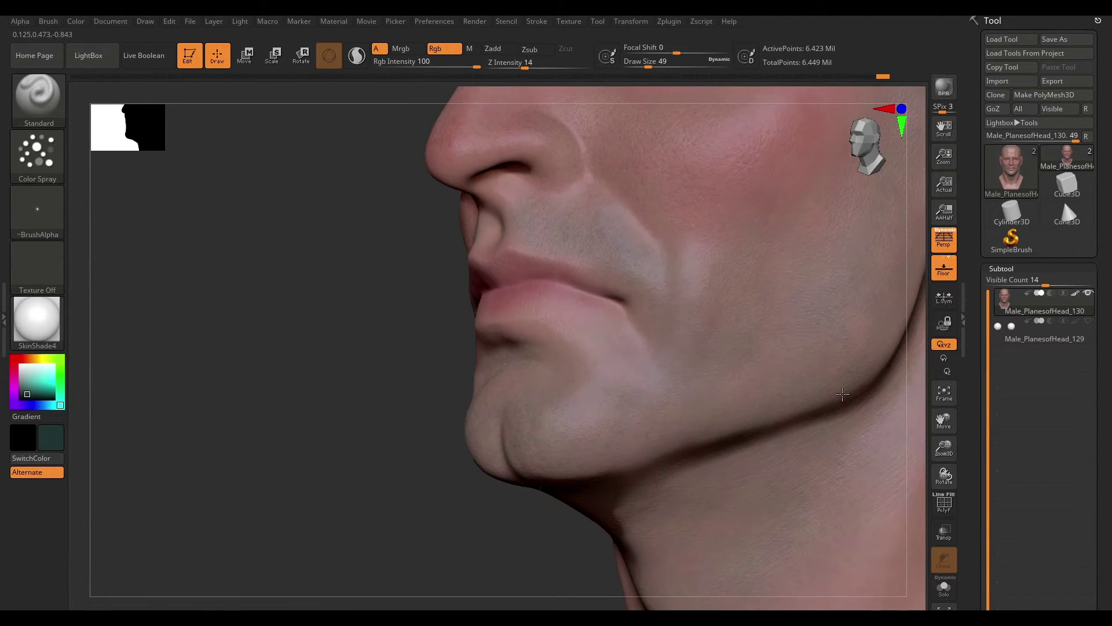
{"action": "mouse_move", "coordinate": [858, 286]}
{"action": "left_mouse_down"}
{"action": "mouse_move", "coordinate": [877, 392]}
{"action": "mouse_move", "coordinate": [505, 410]}
{"action": "mouse_move", "coordinate": [878, 350]}
{"action": "mouse_move", "coordinate": [249, 529]}
{"action": "mouse_move", "coordinate": [519, 438]}
{"action": "left_mouse_up"}
{"action": "mouse_move", "coordinate": [596, 597]}
{"action": "left_mouse_down"}
{"action": "mouse_move", "coordinate": [847, 389]}
{"action": "mouse_move", "coordinate": [757, 450]}
{"action": "mouse_move", "coordinate": [660, 248]}
{"action": "left_mouse_up"}
{"action": "mouse_move", "coordinate": [895, 246]}
{"action": "left_mouse_down"}
{"action": "mouse_move", "coordinate": [494, 196]}
{"action": "mouse_move", "coordinate": [652, 318]}
{"action": "mouse_move", "coordinate": [608, 310]}
{"action": "mouse_move", "coordinate": [715, 263]}
{"action": "mouse_move", "coordinate": [417, 364]}
{"action": "left_mouse_up"}
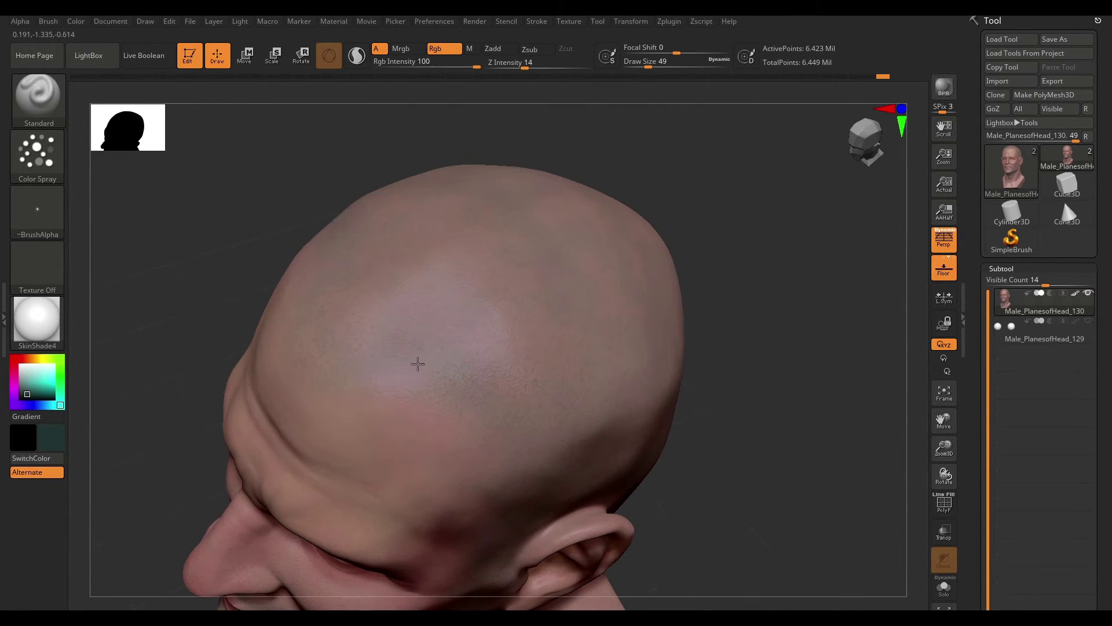
{"action": "left_click_drag", "start_coordinate": [448, 272], "coordinate": [782, 257]}
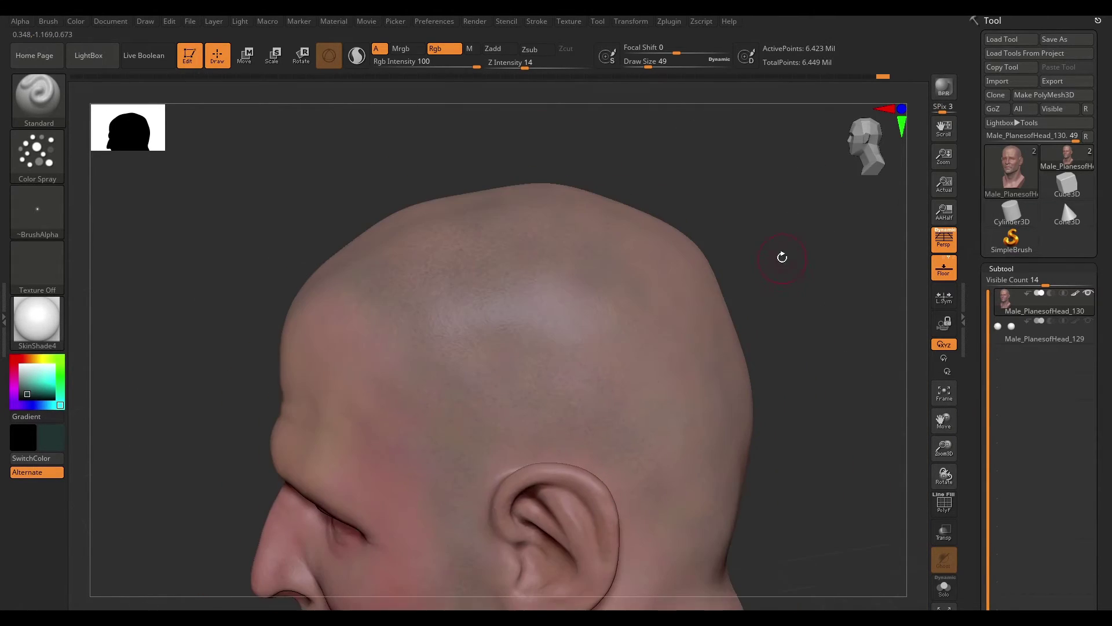
{"action": "left_click_drag", "start_coordinate": [675, 480], "coordinate": [768, 425]}
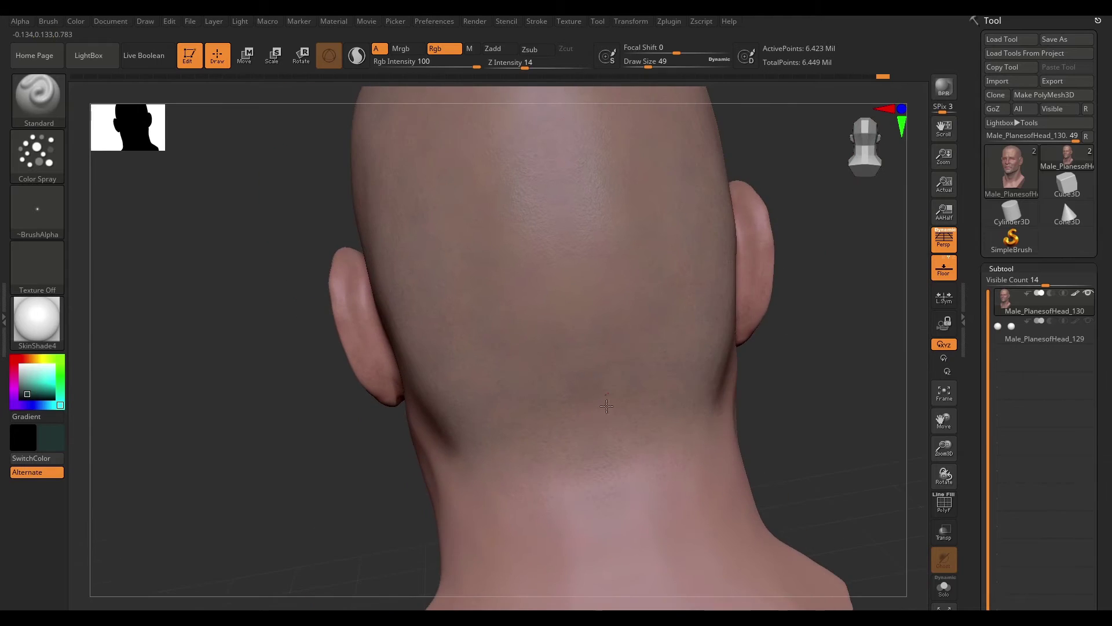
{"action": "mouse_move", "coordinate": [598, 276]}
{"action": "left_mouse_down"}
{"action": "mouse_move", "coordinate": [626, 383]}
{"action": "mouse_move", "coordinate": [621, 448]}
{"action": "left_mouse_up"}
{"action": "left_click_drag", "start_coordinate": [671, 545], "coordinate": [643, 295]}
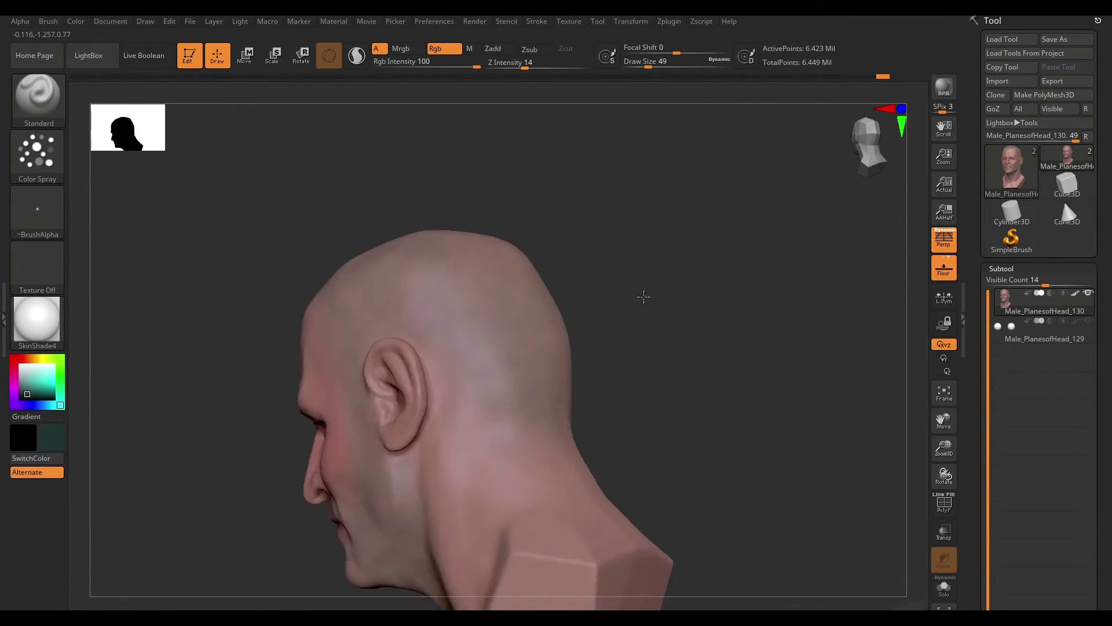
Sample the skin-pink colour from the head surface with C
{"action": "left_click", "coordinate": [37, 318]}
{"action": "left_click", "coordinate": [108, 453]}
{"action": "mouse_move", "coordinate": [651, 402]}
{"action": "left_mouse_down"}
{"action": "mouse_move", "coordinate": [522, 318]}
{"action": "mouse_move", "coordinate": [504, 392]}
{"action": "mouse_move", "coordinate": [724, 462]}
{"action": "mouse_move", "coordinate": [621, 278]}
{"action": "mouse_move", "coordinate": [799, 311]}
{"action": "mouse_move", "coordinate": [634, 423]}
{"action": "mouse_move", "coordinate": [824, 334]}
{"action": "mouse_move", "coordinate": [836, 360]}
{"action": "mouse_move", "coordinate": [757, 325]}
{"action": "mouse_move", "coordinate": [864, 345]}
{"action": "mouse_move", "coordinate": [782, 375]}
{"action": "mouse_move", "coordinate": [753, 347]}
{"action": "mouse_move", "coordinate": [757, 224]}
{"action": "mouse_move", "coordinate": [517, 332]}
{"action": "left_mouse_up"}
{"action": "key", "text": "c"}
{"action": "key", "text": "c"}
Set the brush alpha to the speckled Alpha 08 spray
{"action": "mouse_move", "coordinate": [725, 338]}
{"action": "left_mouse_down"}
{"action": "mouse_move", "coordinate": [834, 297]}
{"action": "mouse_move", "coordinate": [541, 355]}
{"action": "left_mouse_up"}
{"action": "mouse_move", "coordinate": [501, 285]}
{"action": "left_mouse_down"}
{"action": "mouse_move", "coordinate": [784, 355]}
{"action": "mouse_move", "coordinate": [678, 394]}
{"action": "left_mouse_up"}
{"action": "mouse_move", "coordinate": [616, 454]}
{"action": "left_mouse_down"}
{"action": "mouse_move", "coordinate": [316, 494]}
{"action": "mouse_move", "coordinate": [785, 325]}
{"action": "mouse_move", "coordinate": [637, 377]}
{"action": "left_mouse_up"}
{"action": "left_click", "coordinate": [37, 208]}
{"action": "left_click", "coordinate": [549, 316]}
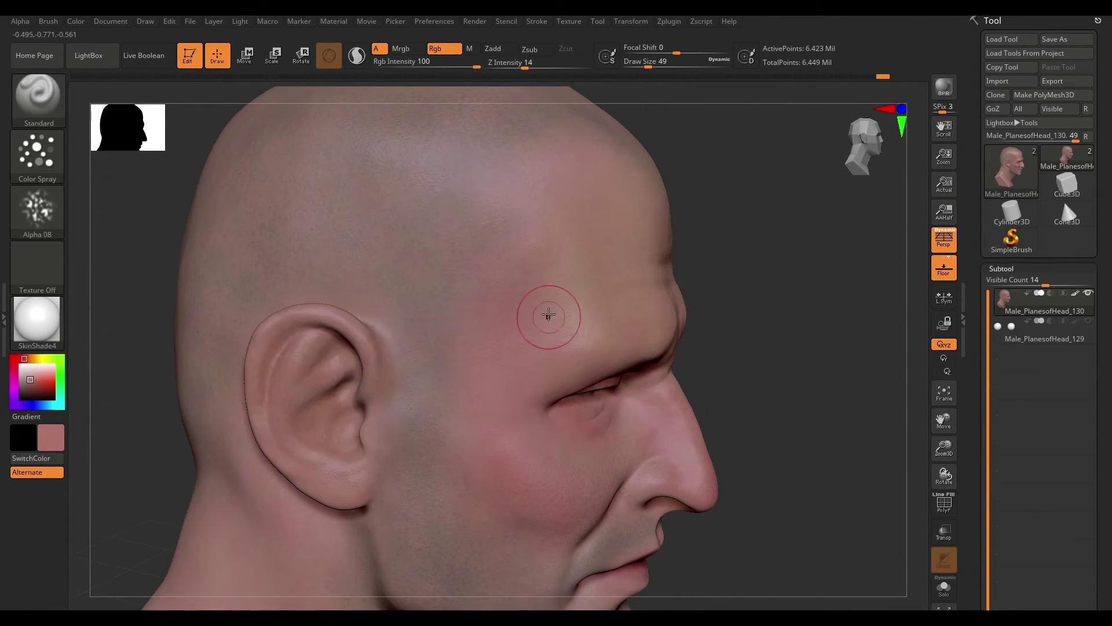
{"action": "mouse_move", "coordinate": [724, 325]}
{"action": "left_mouse_down"}
{"action": "mouse_move", "coordinate": [705, 219]}
{"action": "mouse_move", "coordinate": [799, 402]}
{"action": "left_mouse_up"}
View the head in Flat Color, adjust draw size, and orbit to check the skin colouring
{"action": "left_click", "coordinate": [37, 319]}
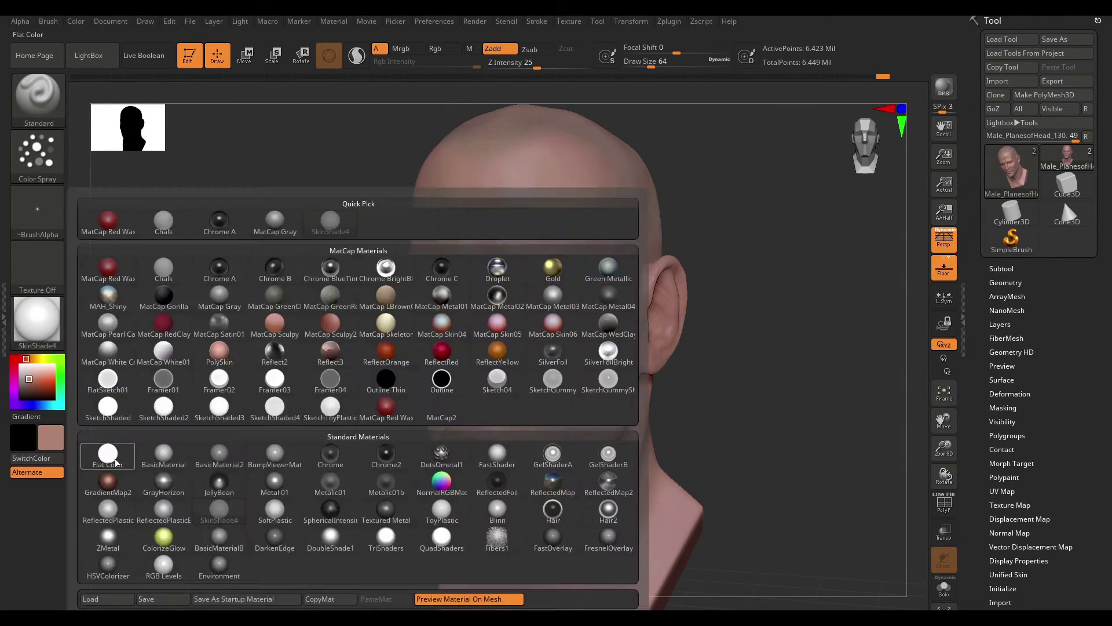
{"action": "left_click", "coordinate": [142, 454]}
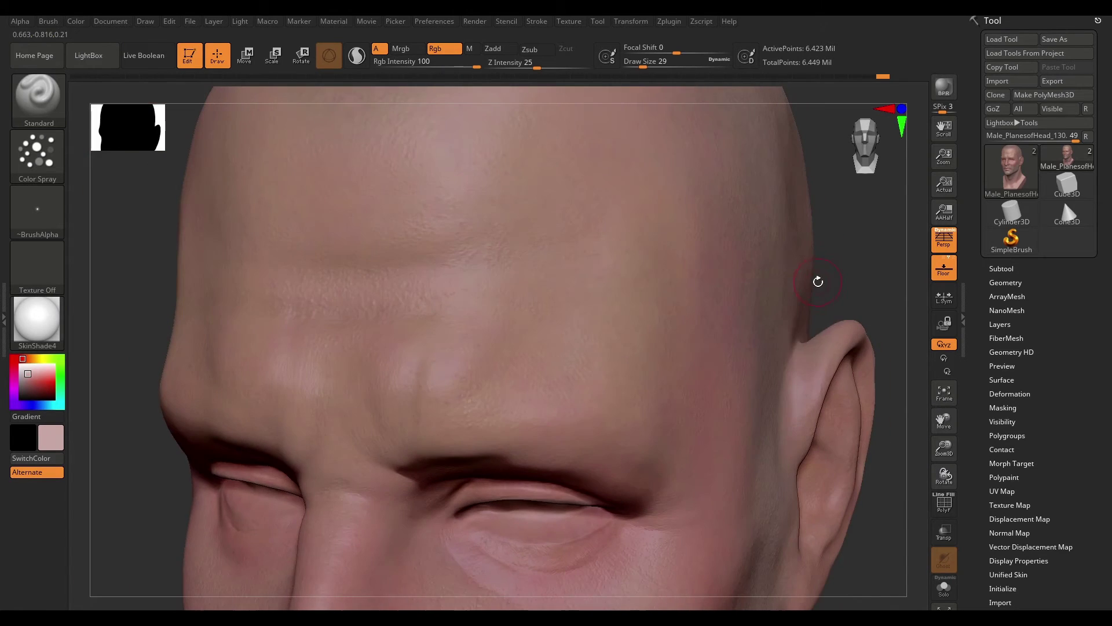
{"action": "left_click", "coordinate": [37, 319]}
{"action": "left_click", "coordinate": [142, 455]}
{"action": "key", "text": "space"}
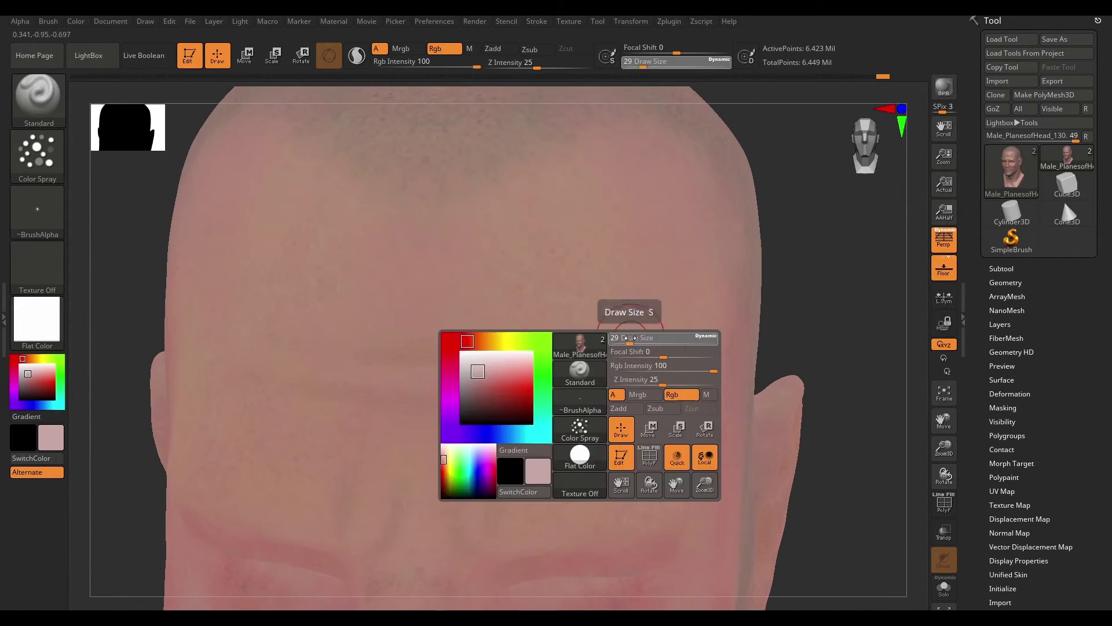
{"action": "right_click_drag", "start_coordinate": [674, 272], "coordinate": [451, 354]}
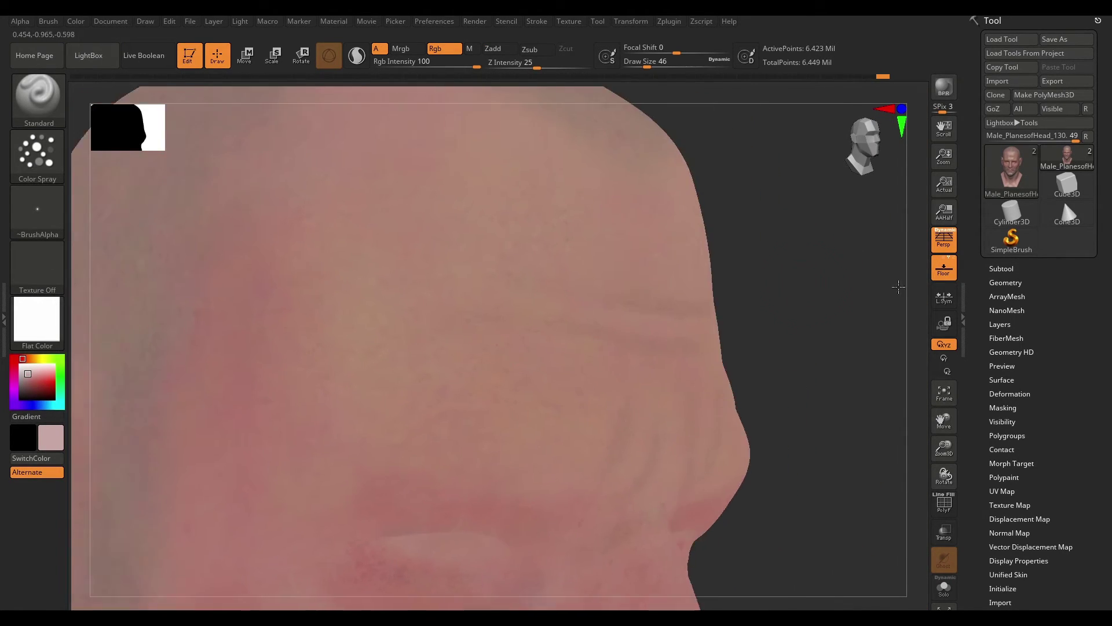
{"action": "right_click_drag", "start_coordinate": [899, 286], "coordinate": [368, 452]}
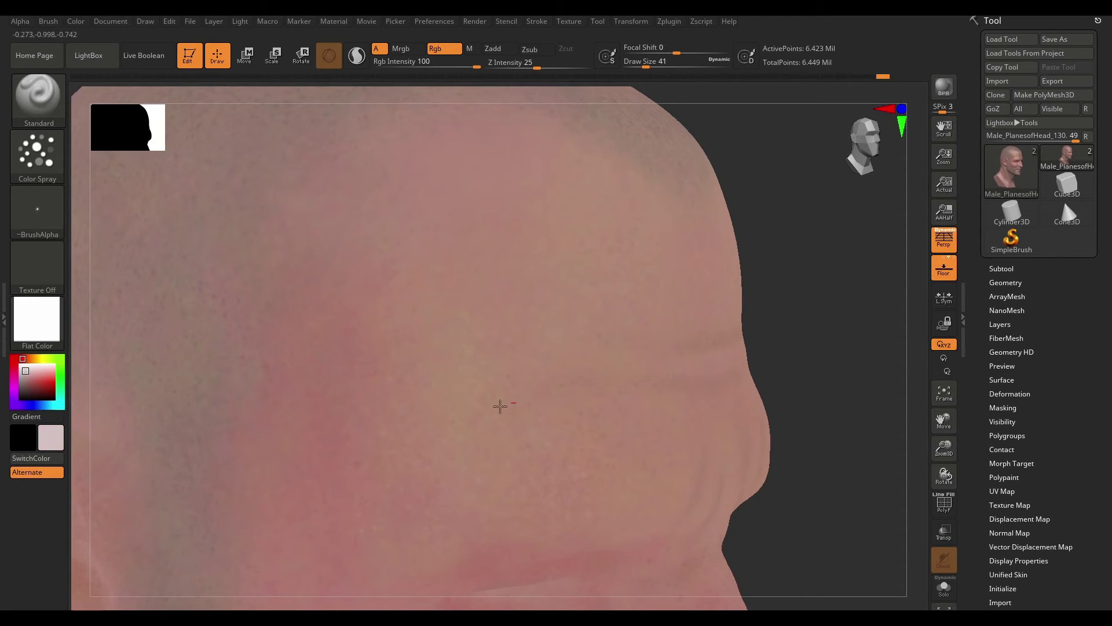
{"action": "mouse_move", "coordinate": [821, 288]}
{"action": "right_mouse_down"}
{"action": "mouse_move", "coordinate": [829, 324]}
{"action": "mouse_move", "coordinate": [888, 404]}
{"action": "mouse_move", "coordinate": [790, 308]}
{"action": "mouse_move", "coordinate": [799, 355]}
{"action": "mouse_move", "coordinate": [763, 342]}
{"action": "mouse_move", "coordinate": [761, 382]}
{"action": "mouse_move", "coordinate": [834, 301]}
{"action": "mouse_move", "coordinate": [852, 373]}
{"action": "mouse_move", "coordinate": [782, 377]}
{"action": "mouse_move", "coordinate": [830, 364]}
{"action": "mouse_move", "coordinate": [866, 378]}
{"action": "mouse_move", "coordinate": [785, 377]}
{"action": "mouse_move", "coordinate": [765, 414]}
{"action": "right_mouse_up"}
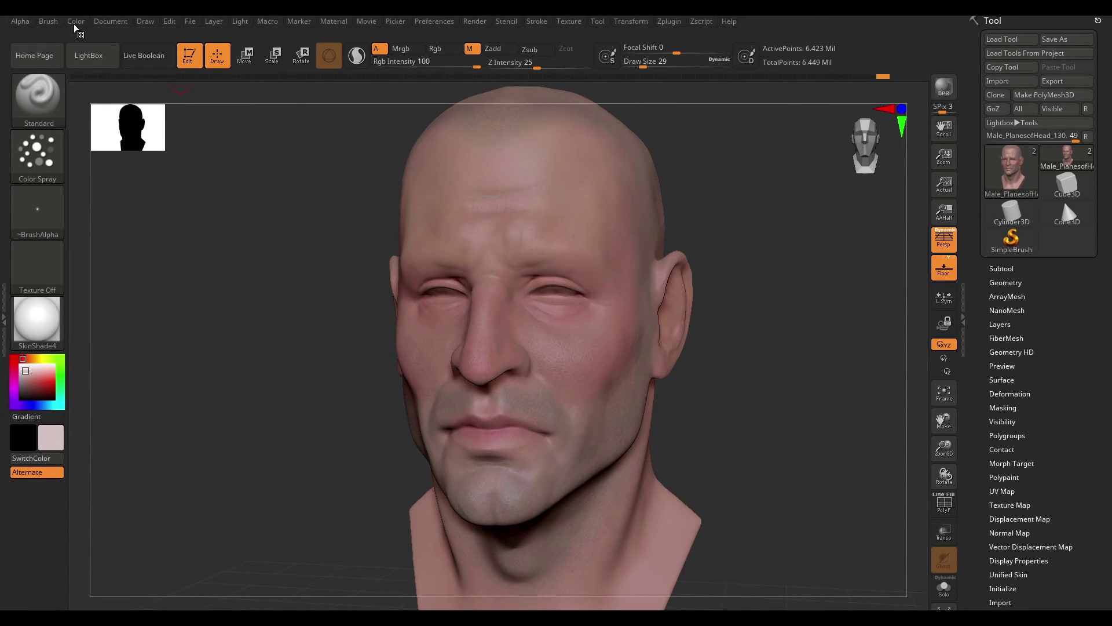
Select the eyeball subtool and assign it the ToyPlastic material
{"action": "left_click", "coordinate": [36, 318]}
{"action": "left_click", "coordinate": [1001, 268]}
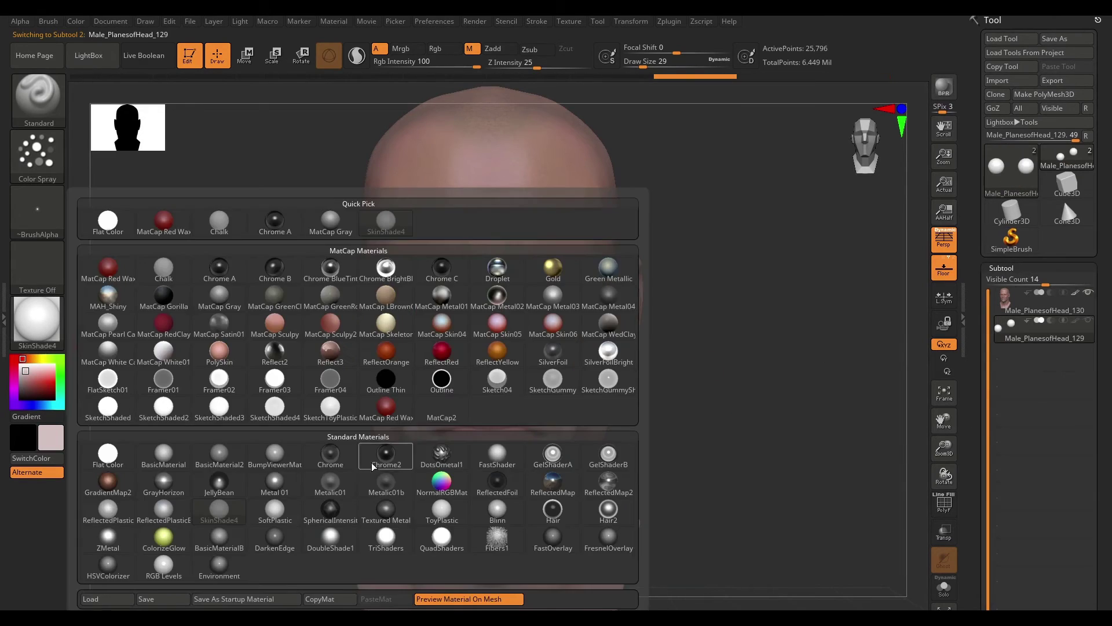
{"action": "left_click", "coordinate": [1045, 337]}
{"action": "right_click_drag", "start_coordinate": [810, 279], "coordinate": [799, 289], "text": "shift"}
{"action": "left_click", "coordinate": [156, 36]}
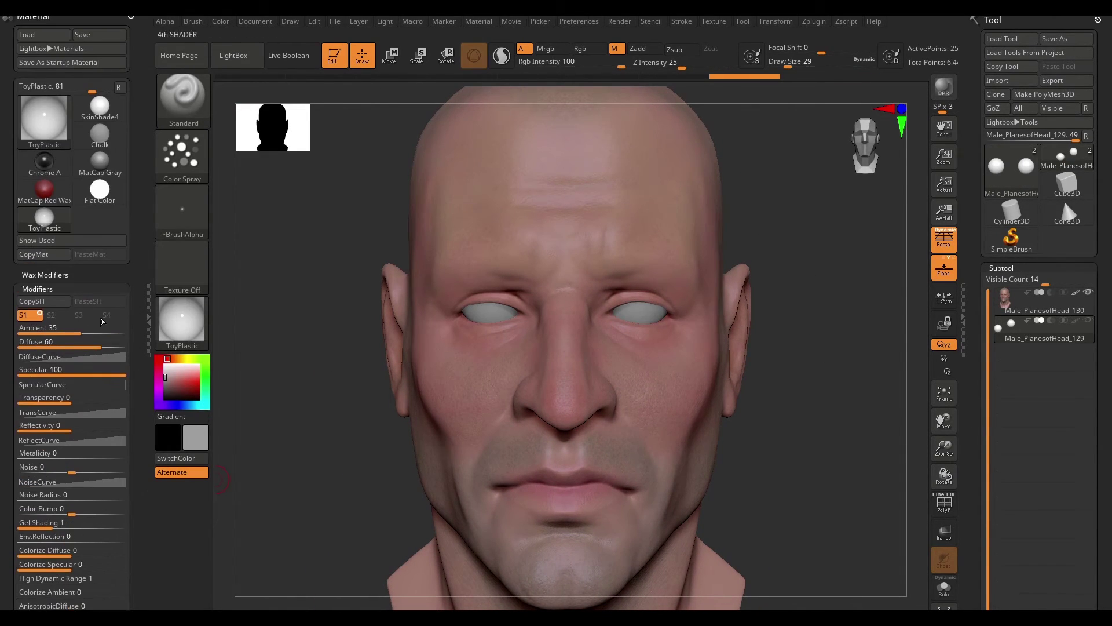
{"action": "left_click_drag", "start_coordinate": [867, 397], "coordinate": [826, 404]}
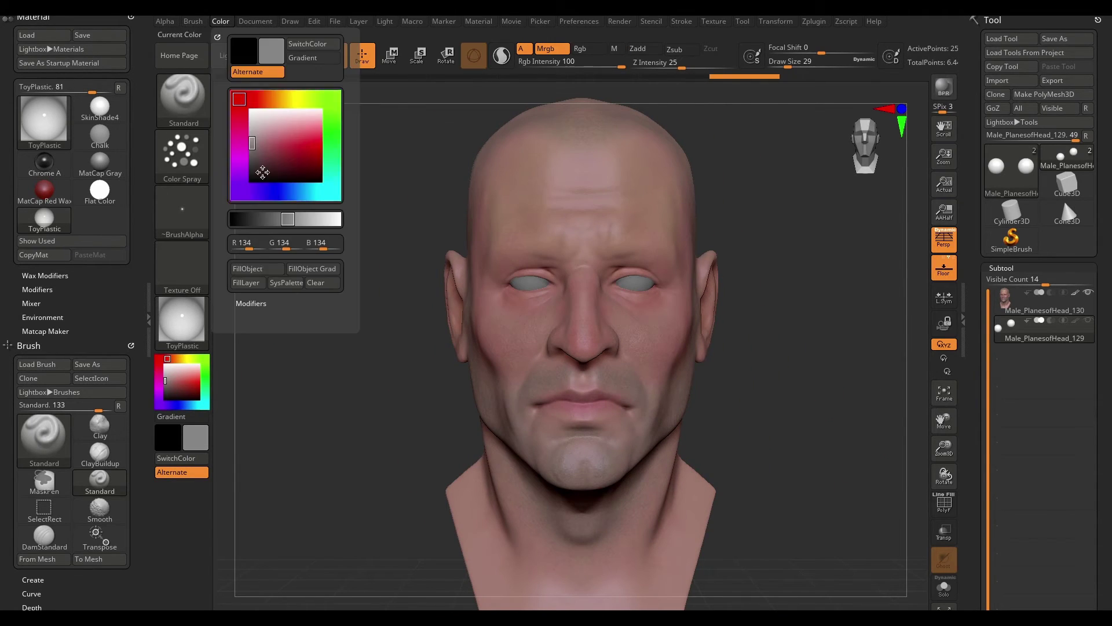
Fill both eyeballs with grey using Color > FillObject and check them from several angles
{"action": "left_click", "coordinate": [149, 318]}
{"action": "left_click_drag", "start_coordinate": [799, 325], "coordinate": [773, 324]}
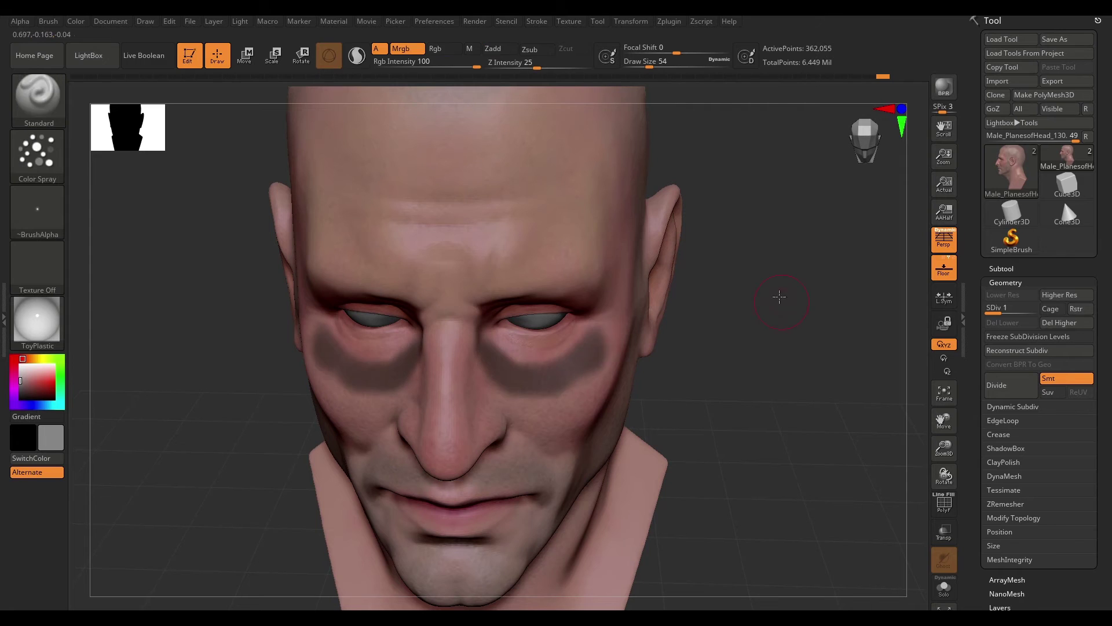
{"action": "left_click_drag", "start_coordinate": [779, 297], "coordinate": [548, 297]}
{"action": "left_click_drag", "start_coordinate": [502, 379], "coordinate": [522, 286]}
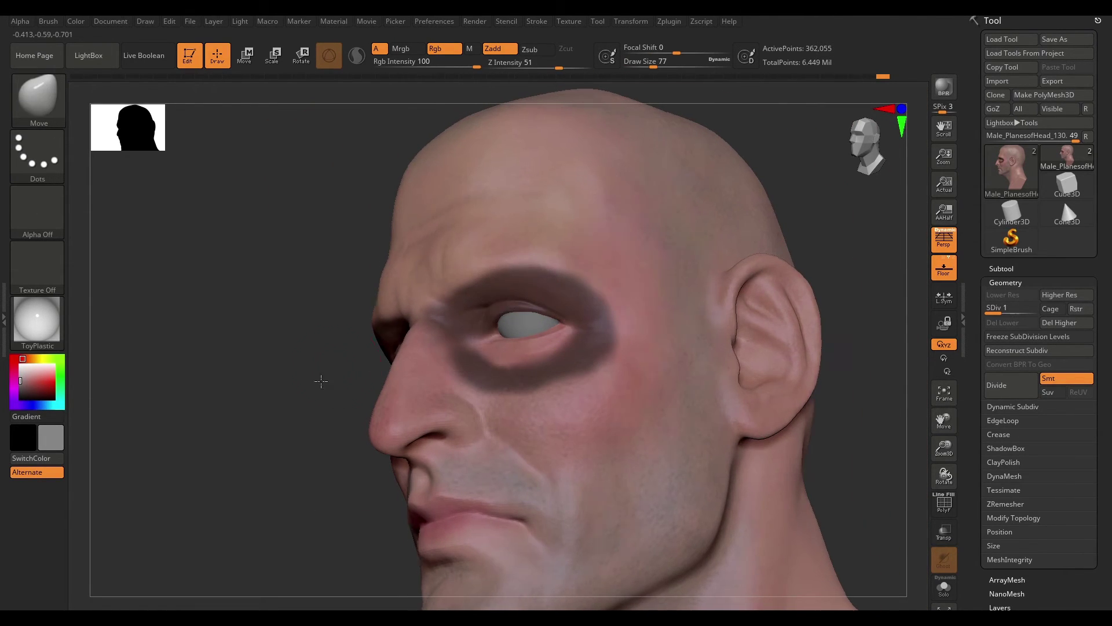
{"action": "mouse_move", "coordinate": [321, 381]}
{"action": "left_mouse_down"}
{"action": "mouse_move", "coordinate": [428, 398]}
{"action": "mouse_move", "coordinate": [708, 365]}
{"action": "left_mouse_up"}
{"action": "left_click", "coordinate": [1014, 273]}
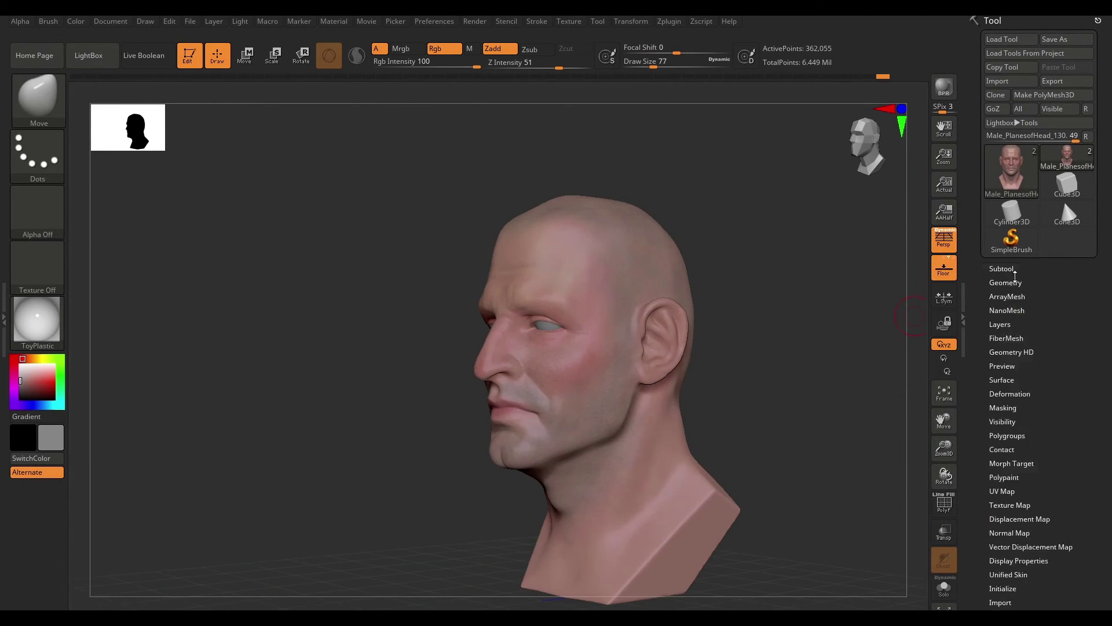
{"action": "mouse_move", "coordinate": [770, 358]}
{"action": "left_mouse_down"}
{"action": "mouse_move", "coordinate": [683, 425]}
{"action": "mouse_move", "coordinate": [792, 383]}
{"action": "left_mouse_up"}
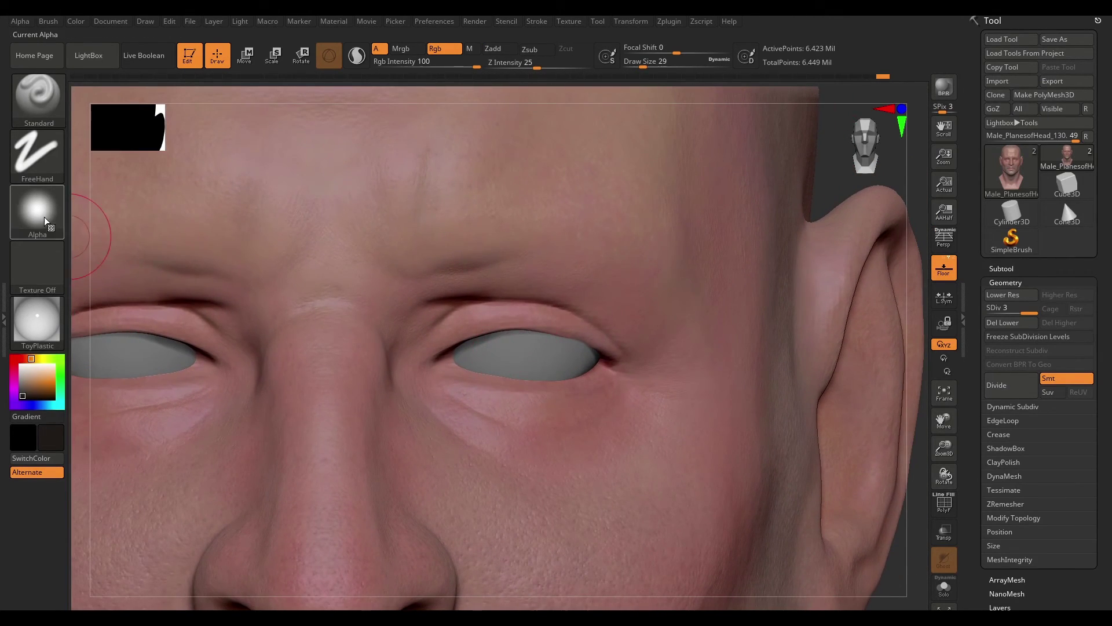
Paint brown irises with the round-disc Alpha 14, then reselect the head subtool
{"action": "left_click", "coordinate": [46, 221]}
{"action": "left_click", "coordinate": [519, 350]}
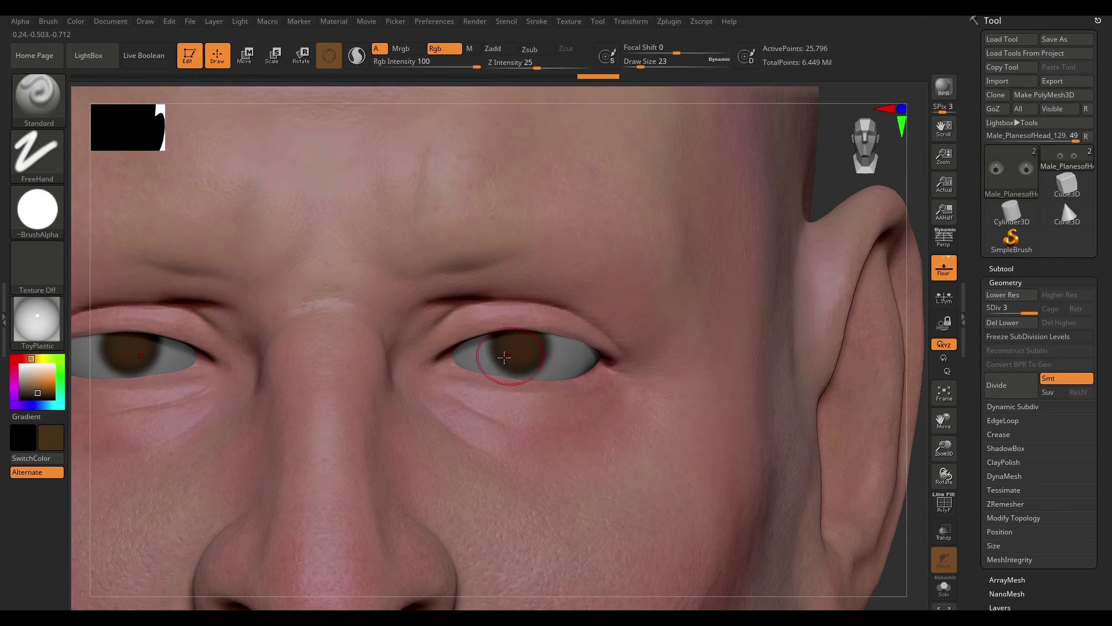
{"action": "left_click_drag", "start_coordinate": [515, 351], "coordinate": [524, 341]}
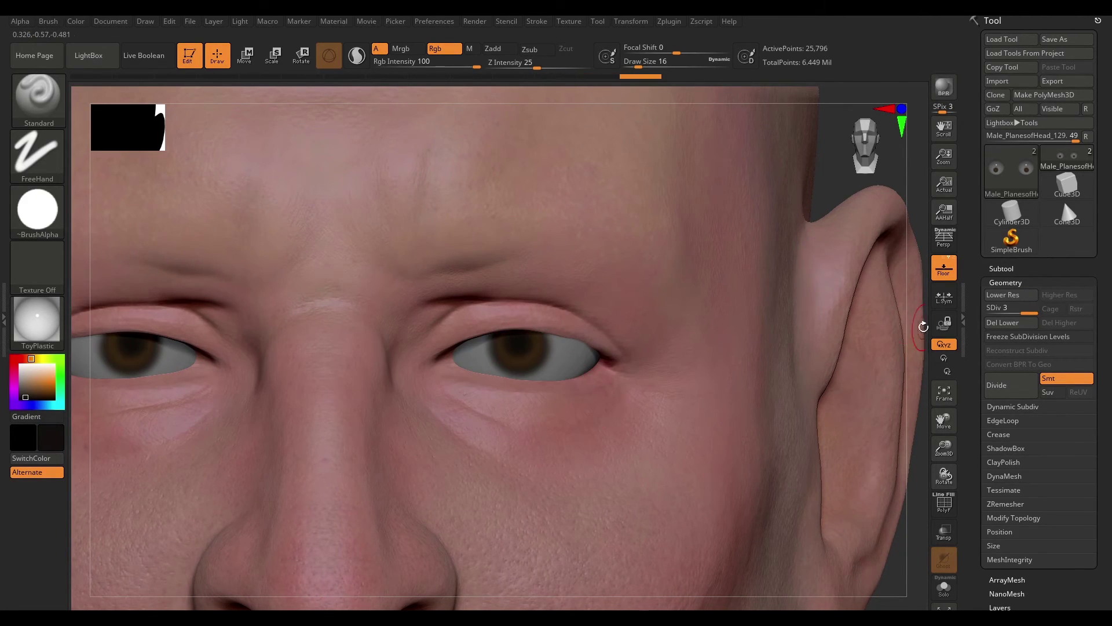
{"action": "mouse_move", "coordinate": [923, 326]}
{"action": "left_mouse_down"}
{"action": "mouse_move", "coordinate": [770, 364]}
{"action": "mouse_move", "coordinate": [790, 345]}
{"action": "left_mouse_up"}
{"action": "key", "text": "p"}
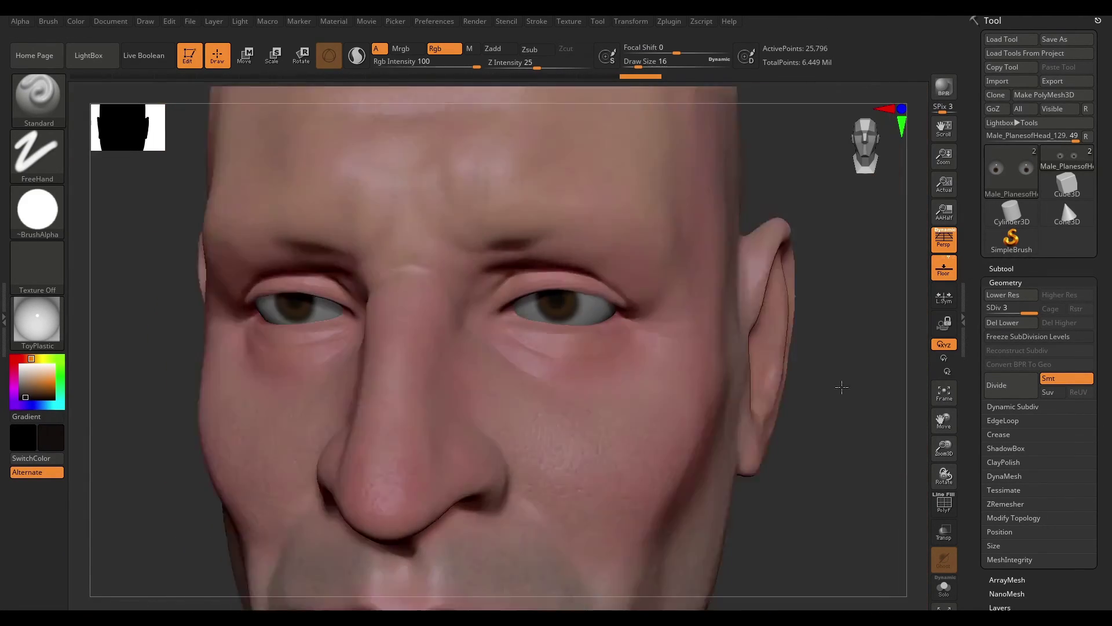
{"action": "mouse_move", "coordinate": [841, 387]}
{"action": "left_mouse_down", "text": "alt"}
{"action": "mouse_move", "coordinate": [733, 372]}
{"action": "mouse_move", "coordinate": [760, 360]}
{"action": "left_mouse_up", "text": "alt"}
{"action": "left_click", "coordinate": [1001, 268]}
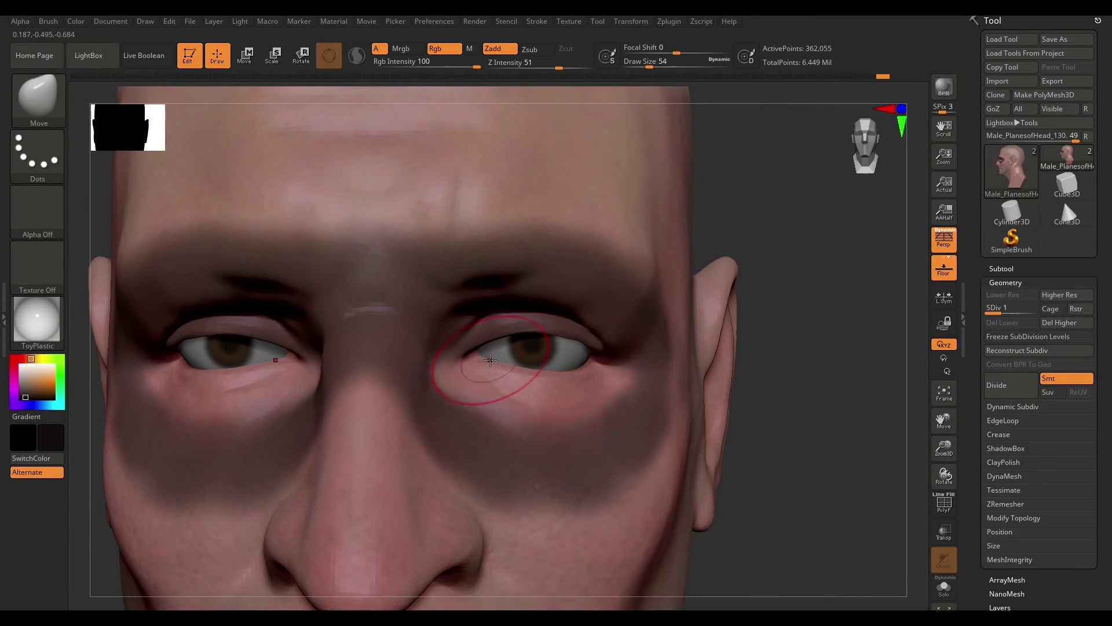
Orbit the finished head through profile, front and three-quarter views to review the eyes
{"action": "left_click_drag", "start_coordinate": [807, 295], "coordinate": [597, 394]}
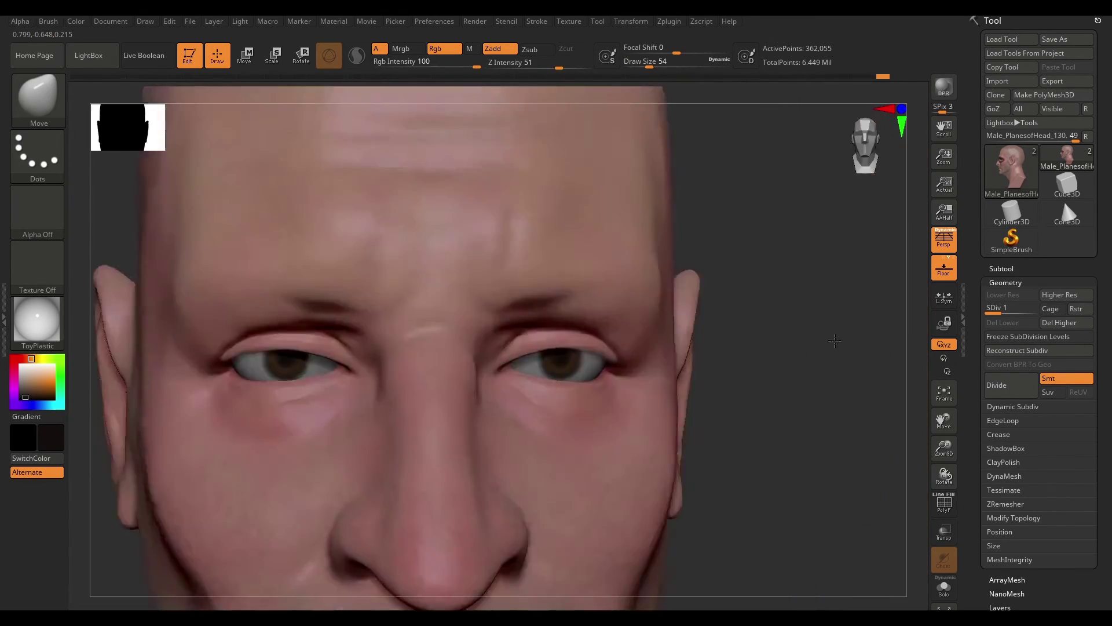
{"action": "left_click_drag", "start_coordinate": [834, 340], "coordinate": [563, 364]}
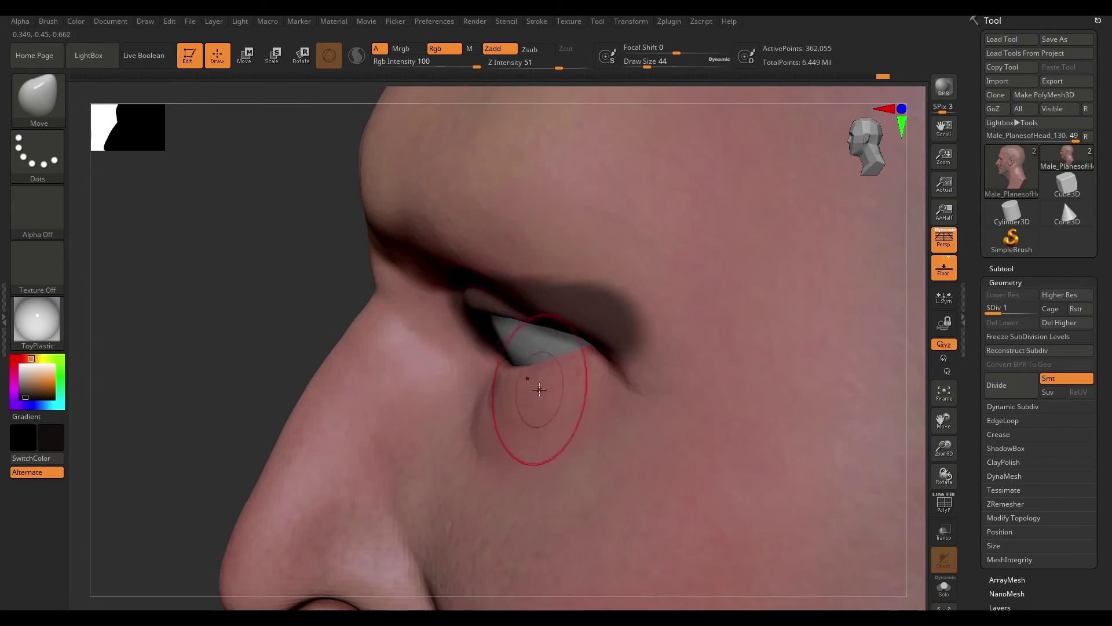
{"action": "left_click_drag", "start_coordinate": [535, 410], "coordinate": [816, 261]}
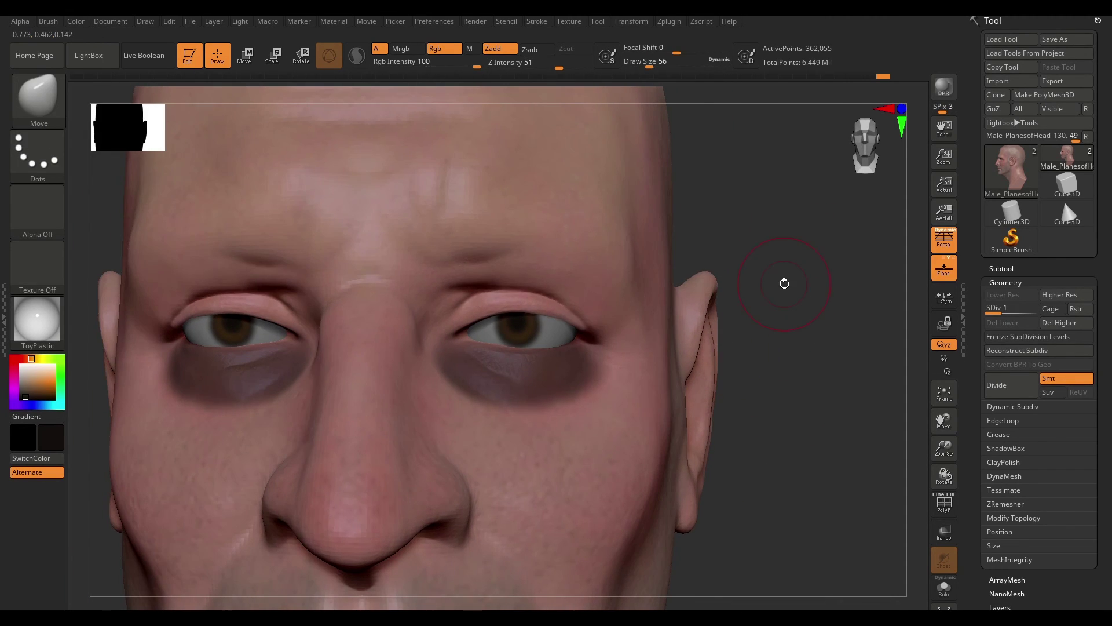
{"action": "left_click_drag", "start_coordinate": [573, 322], "coordinate": [728, 288]}
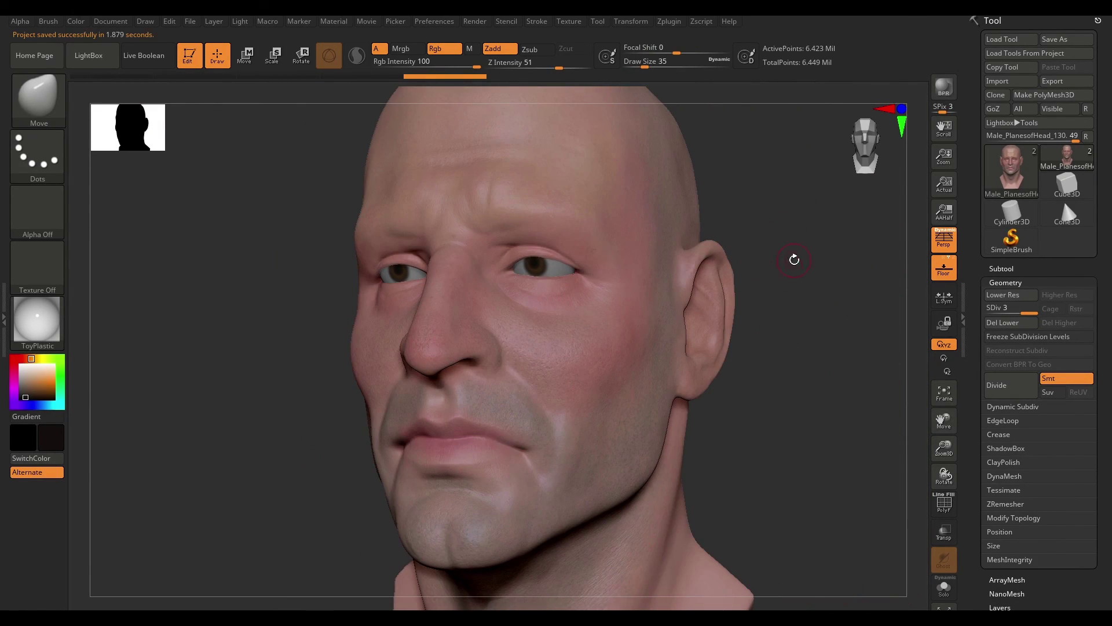
{"action": "mouse_move", "coordinate": [808, 335]}
{"action": "left_mouse_down"}
{"action": "mouse_move", "coordinate": [821, 357]}
{"action": "mouse_move", "coordinate": [788, 332]}
{"action": "mouse_move", "coordinate": [856, 307]}
{"action": "mouse_move", "coordinate": [810, 320]}
{"action": "mouse_move", "coordinate": [849, 367]}
{"action": "left_mouse_up"}
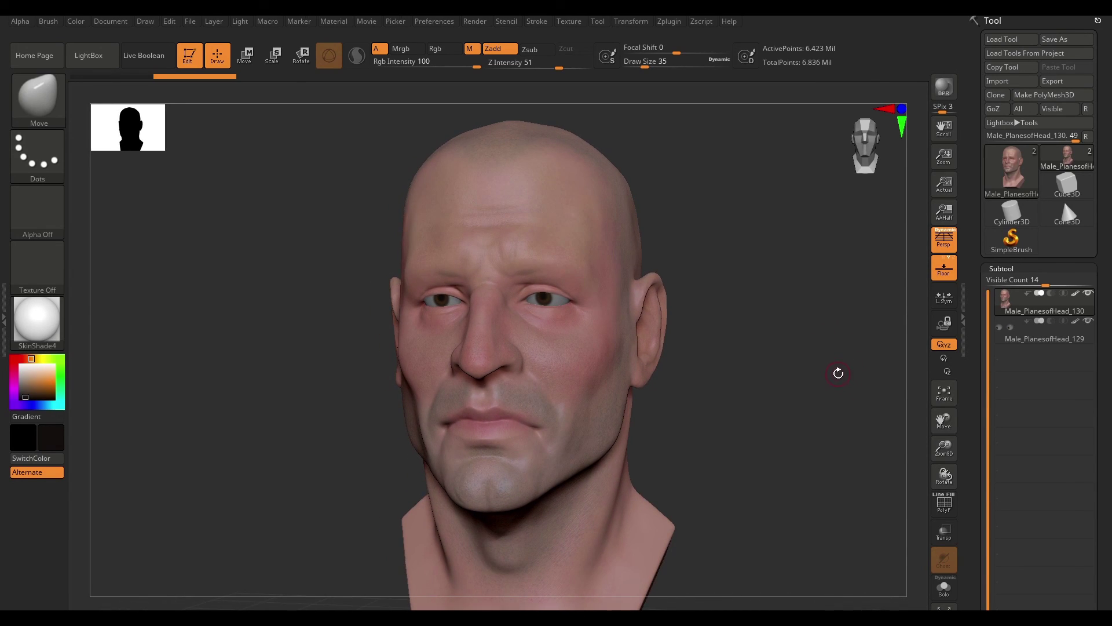